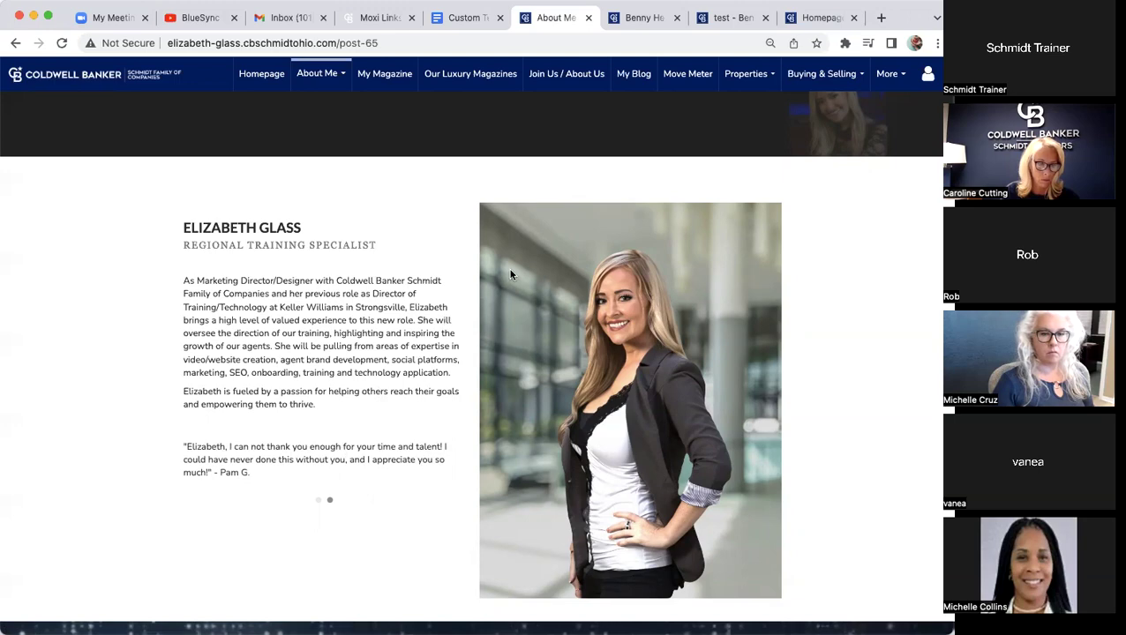
- Examine the About Me page's bio, rotating testimonials, embedded video and photo gallery
scroll(511, 282, "down", 5)
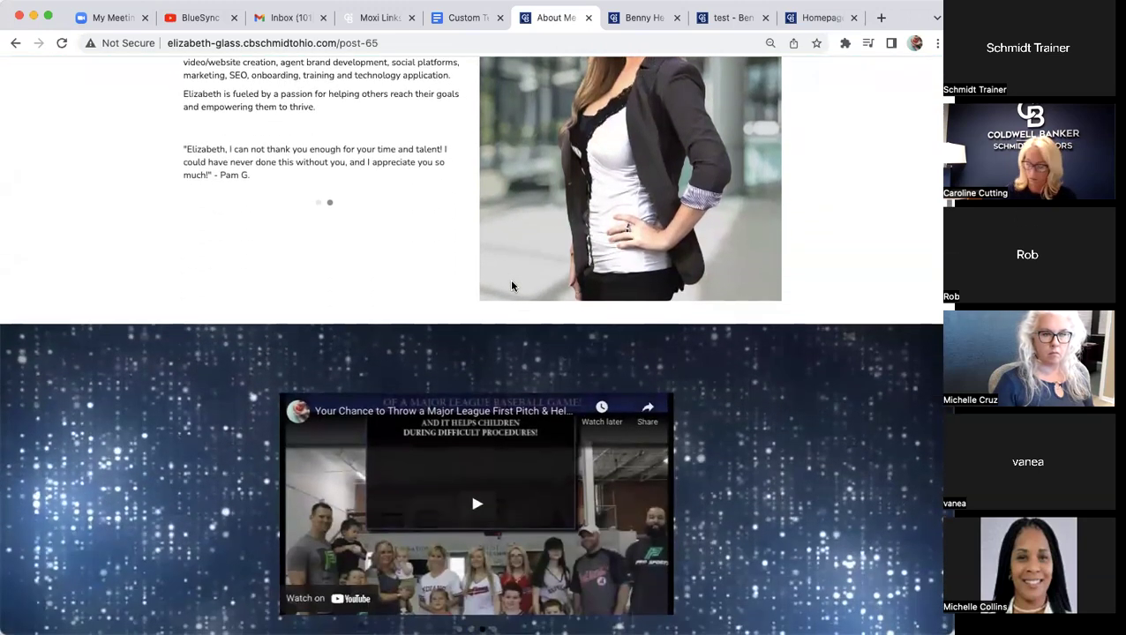
scroll(511, 286, "down", 7)
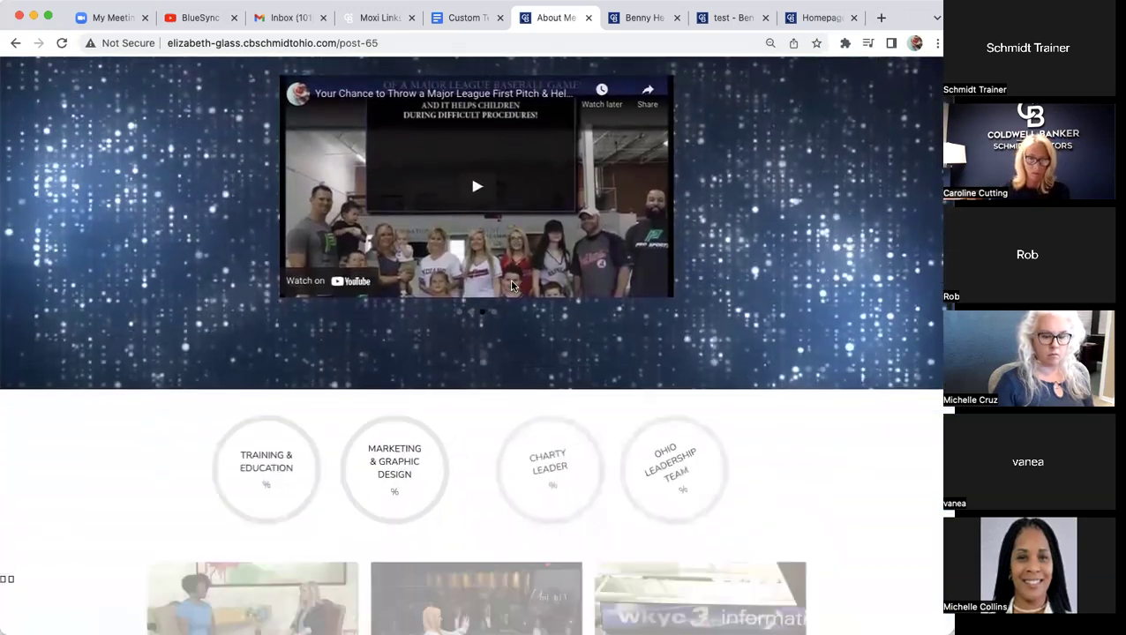
scroll(511, 286, "down", 10)
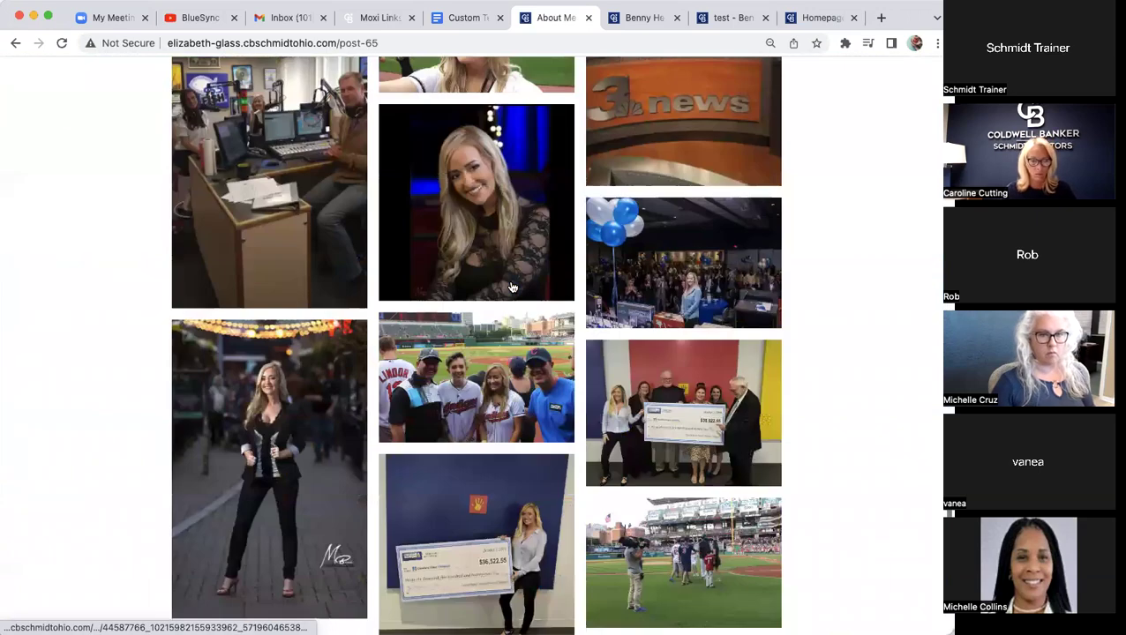
scroll(512, 287, "up", 11)
scroll(512, 287, "up", 9)
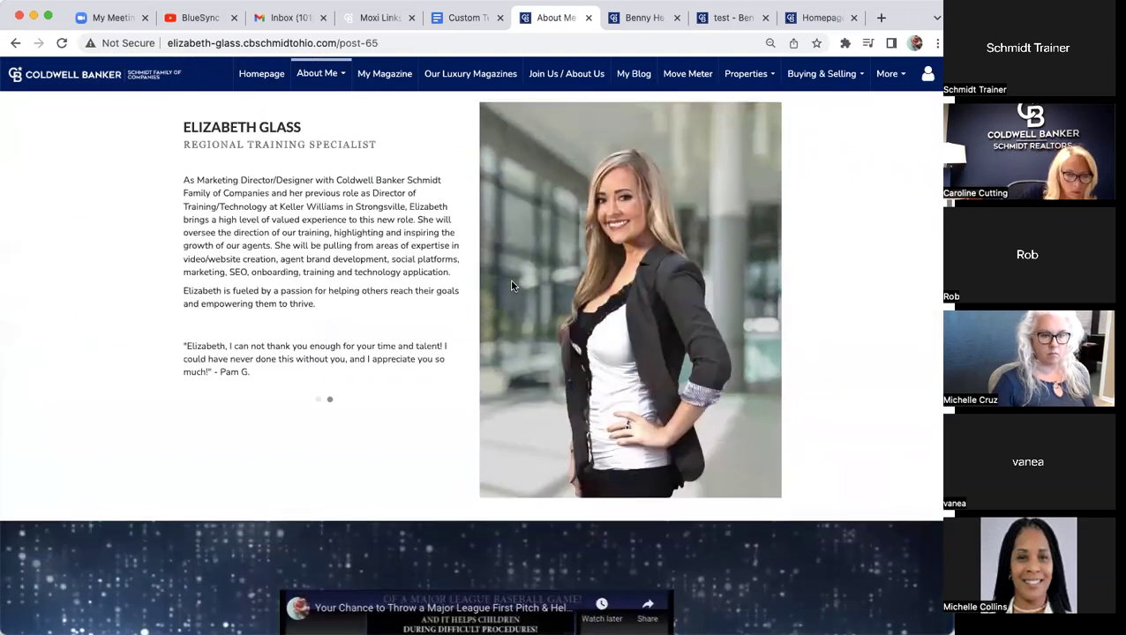
scroll(511, 286, "up", 3)
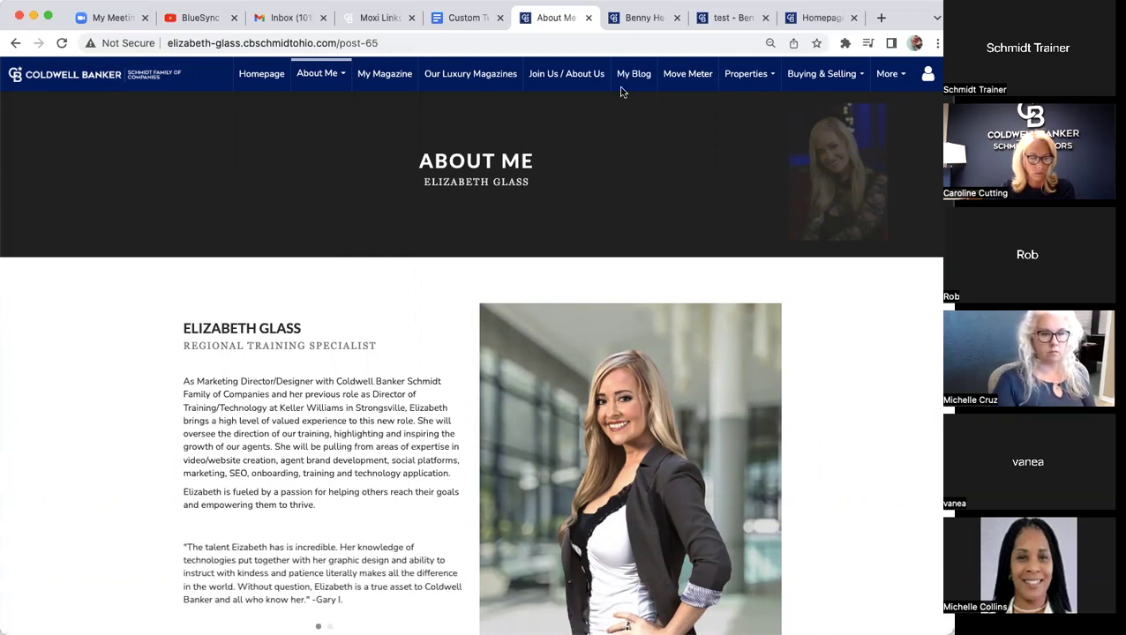
- Open the My Bio page on the sales associate's website and review the bio text and Zillow reviews
left_click(642, 19)
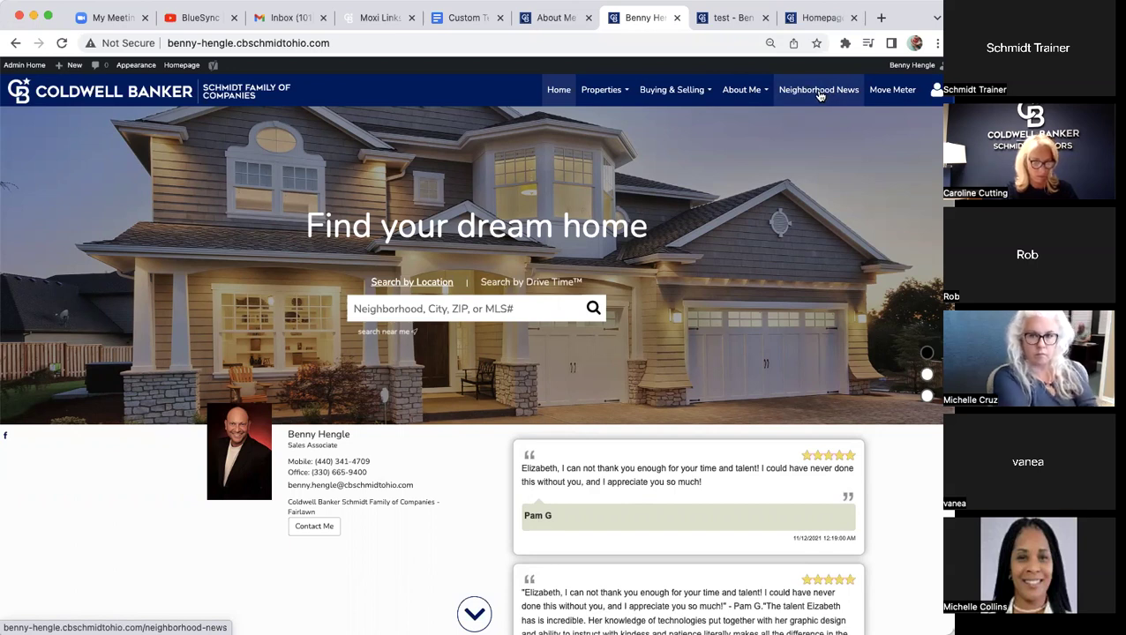
mouse_move(723, 95)
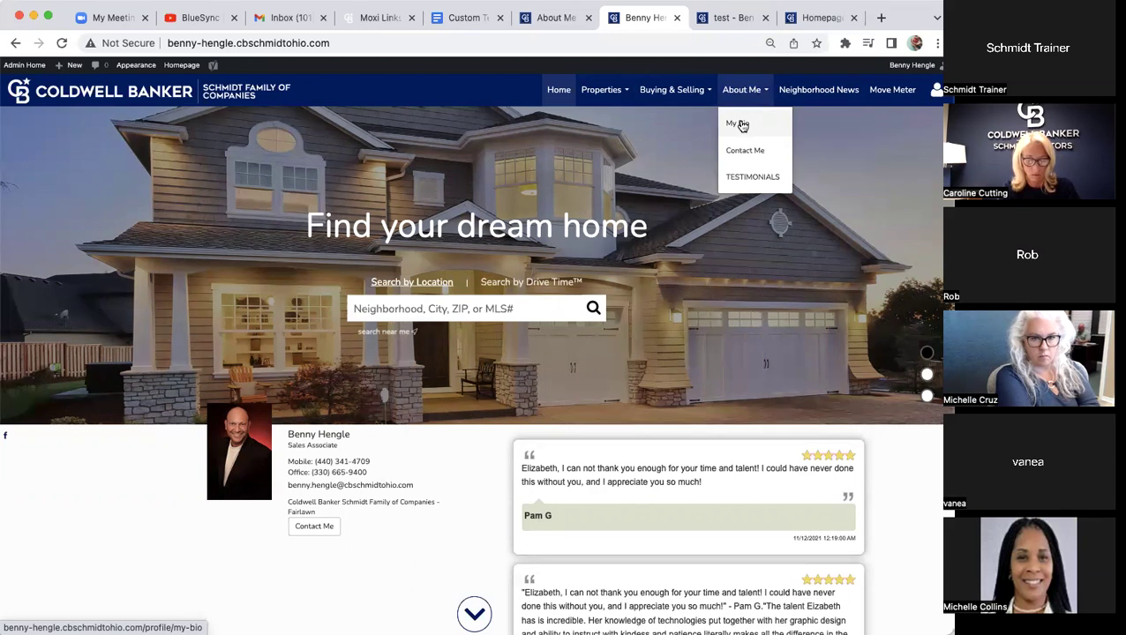
left_click(739, 124)
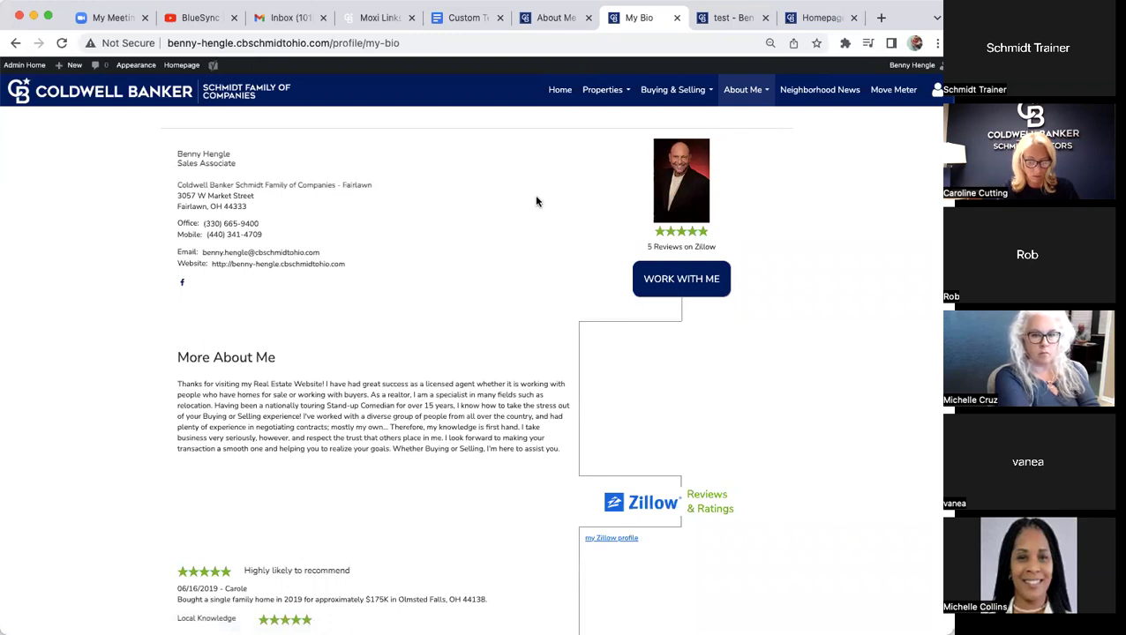
scroll(535, 202, "down", 5)
scroll(535, 198, "down", 1)
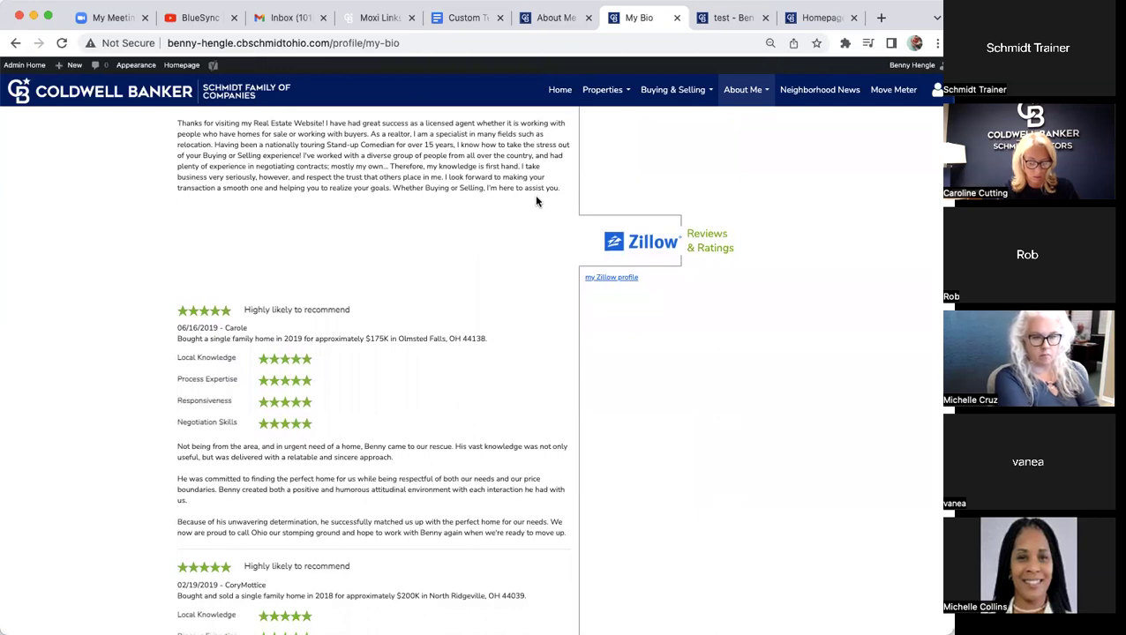
scroll(536, 203, "up", 1)
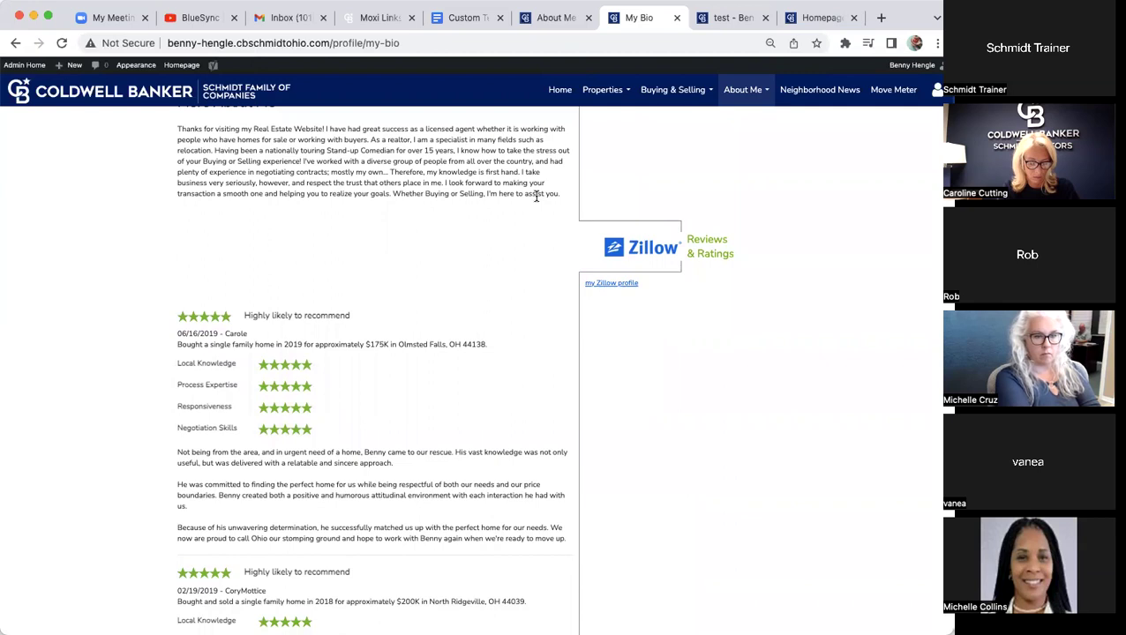
scroll(535, 198, "down", 3)
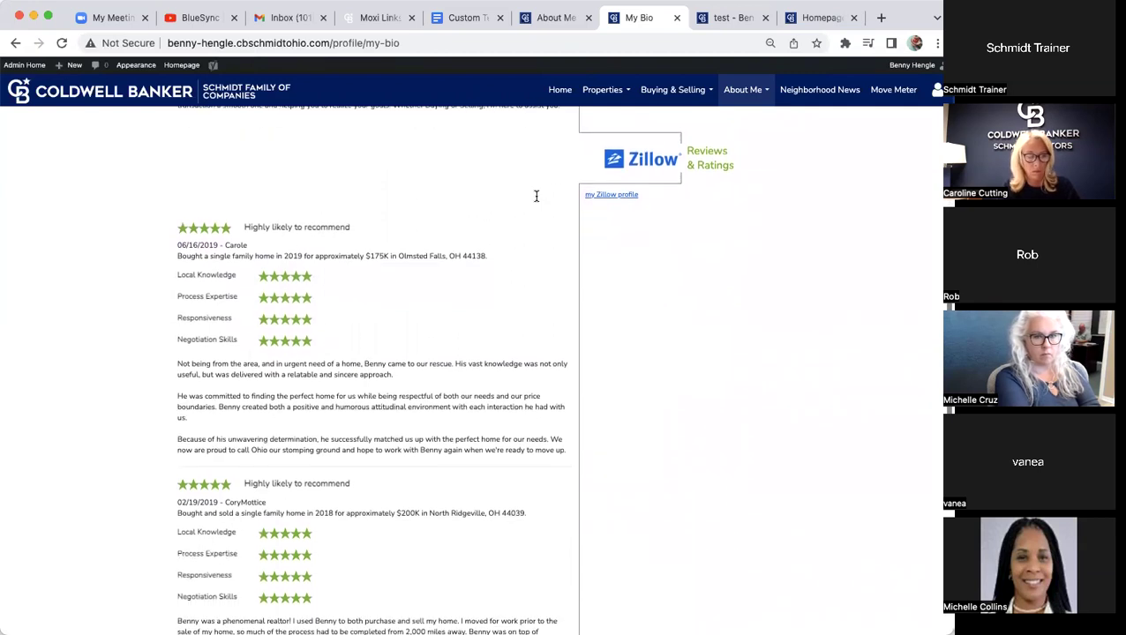
scroll(535, 202, "up", 10)
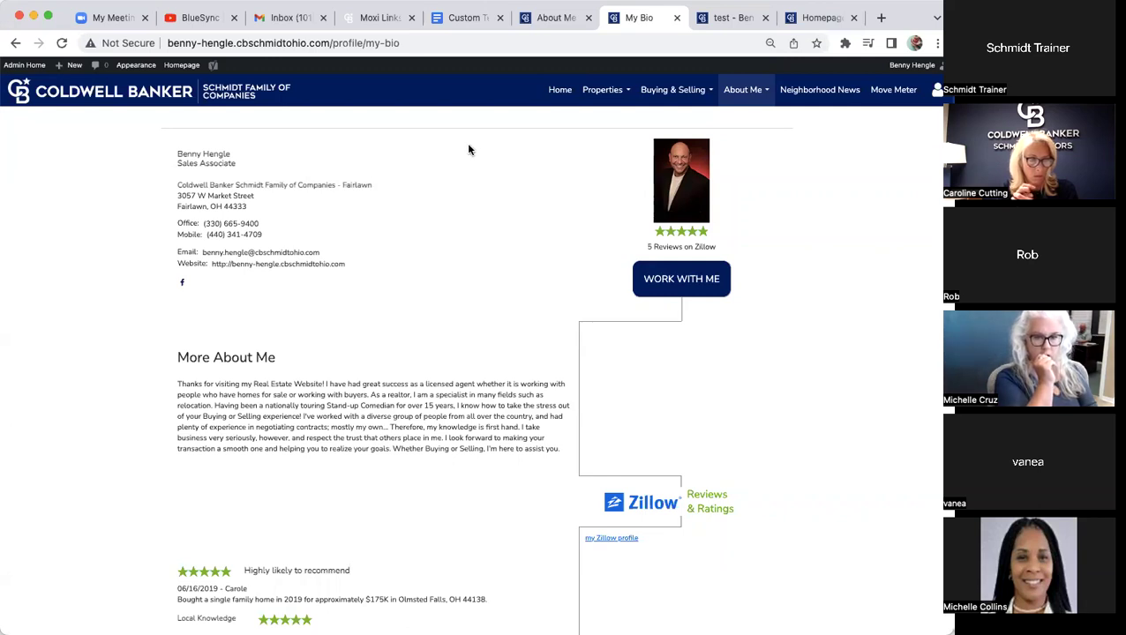
- Switch to the Custom Testimonial Tree Website Options document and view the instructions for adding a custom testimonial page
left_click(458, 19)
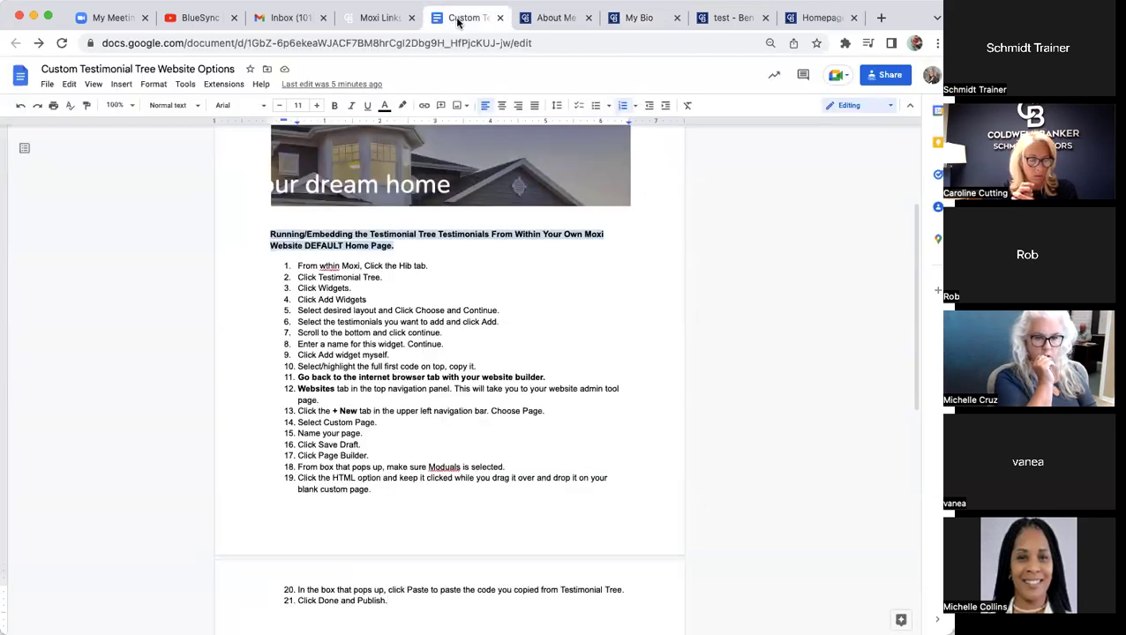
scroll(640, 271, "up", 2)
scroll(640, 271, "up", 1)
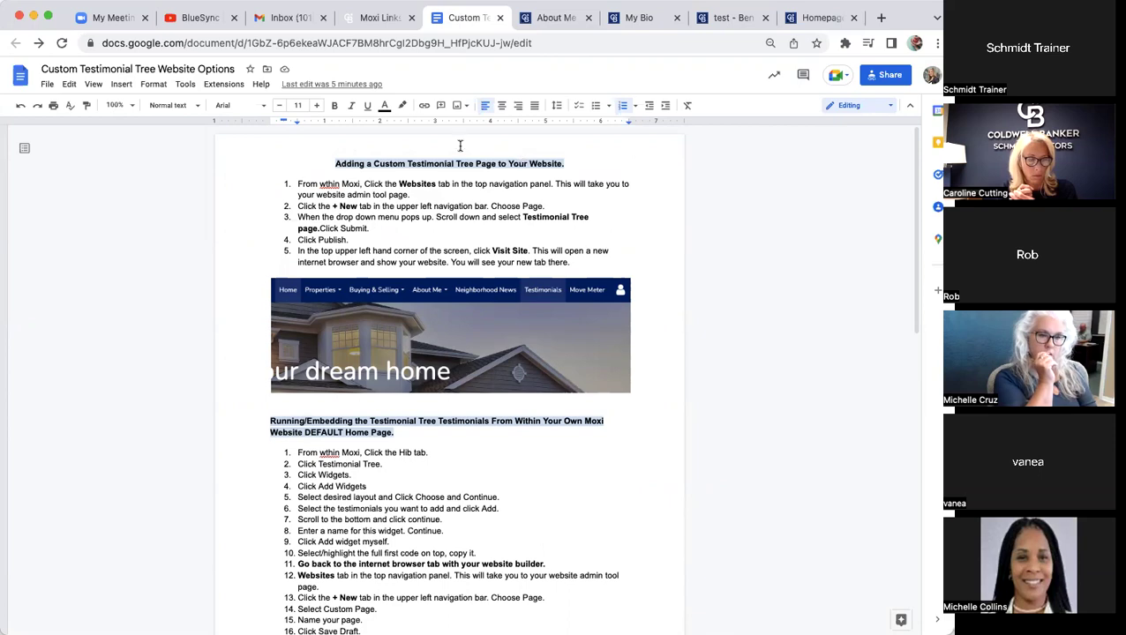
- On the Schmidt Resources site, go to the home page and open the Moxi Works page through the Ohio resources
left_click(378, 19)
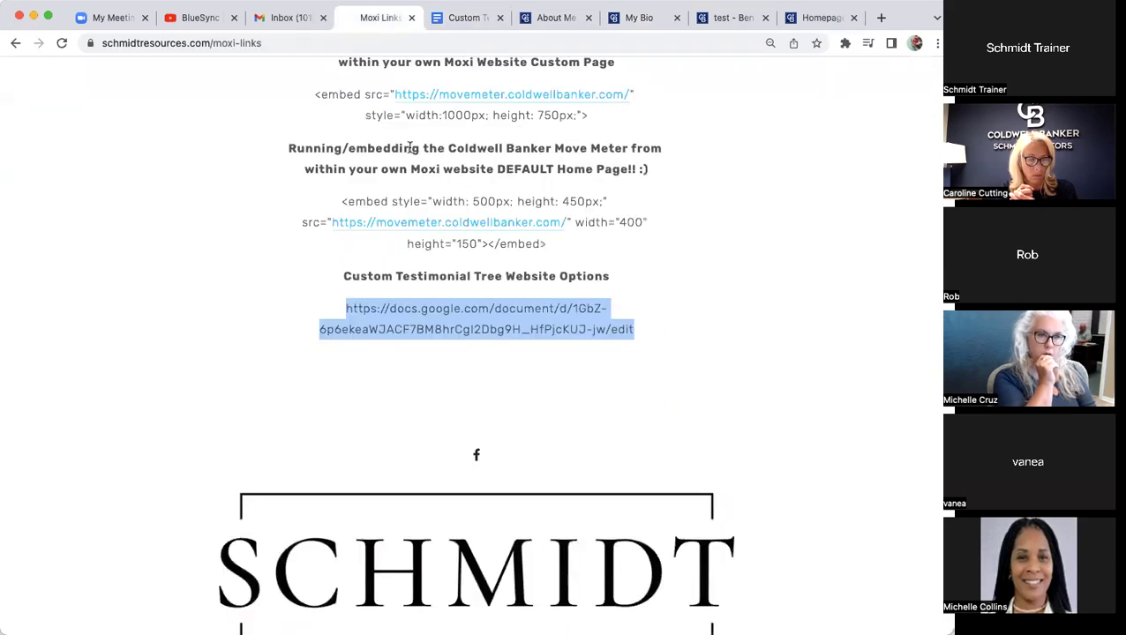
scroll(409, 148, "up", 15)
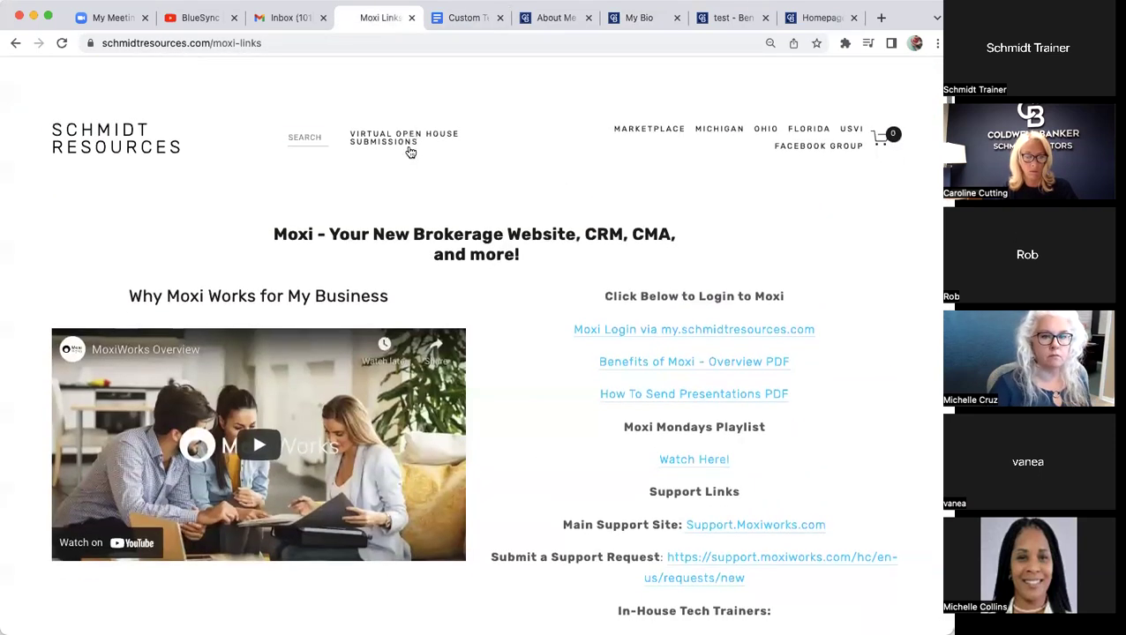
scroll(409, 152, "down", 1)
left_click(115, 90)
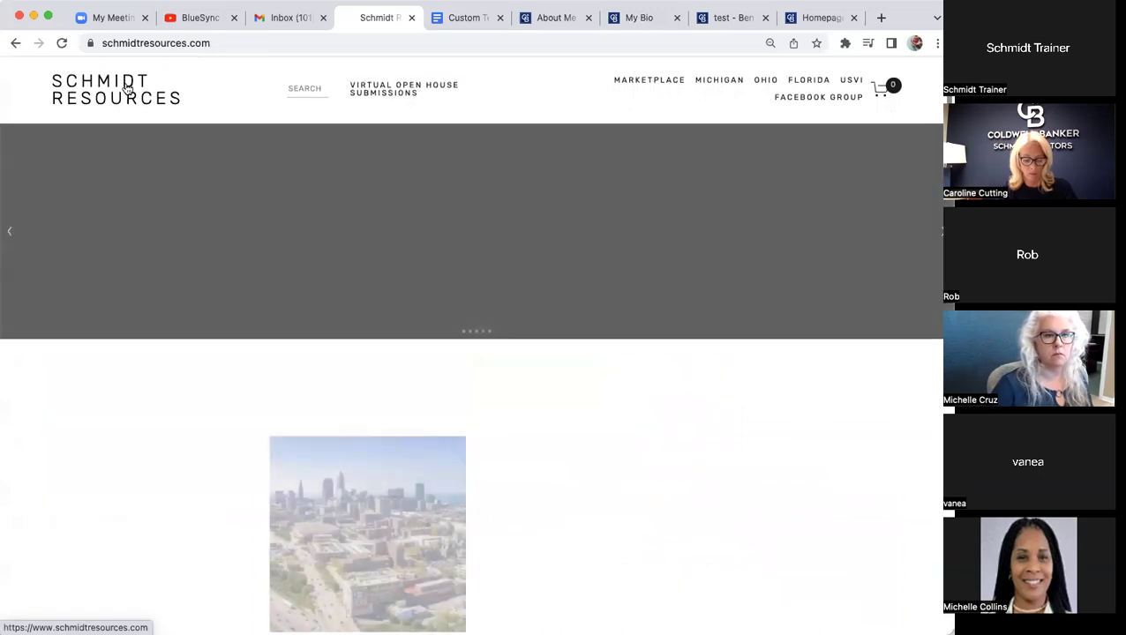
scroll(331, 569, "down", 3)
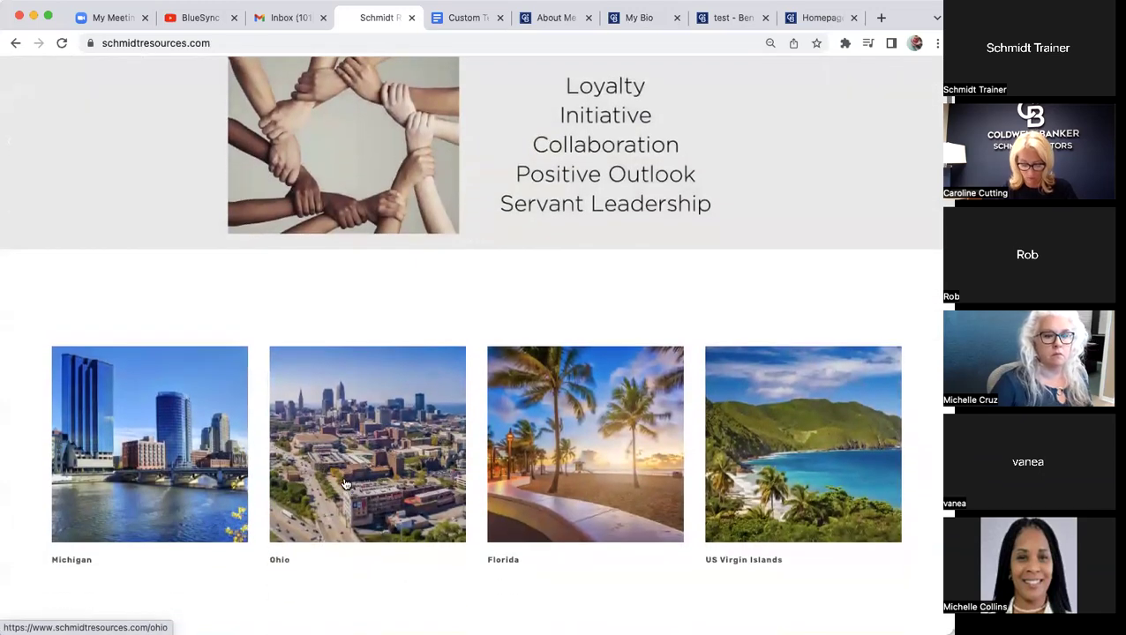
left_click(341, 510)
scroll(346, 484, "down", 7)
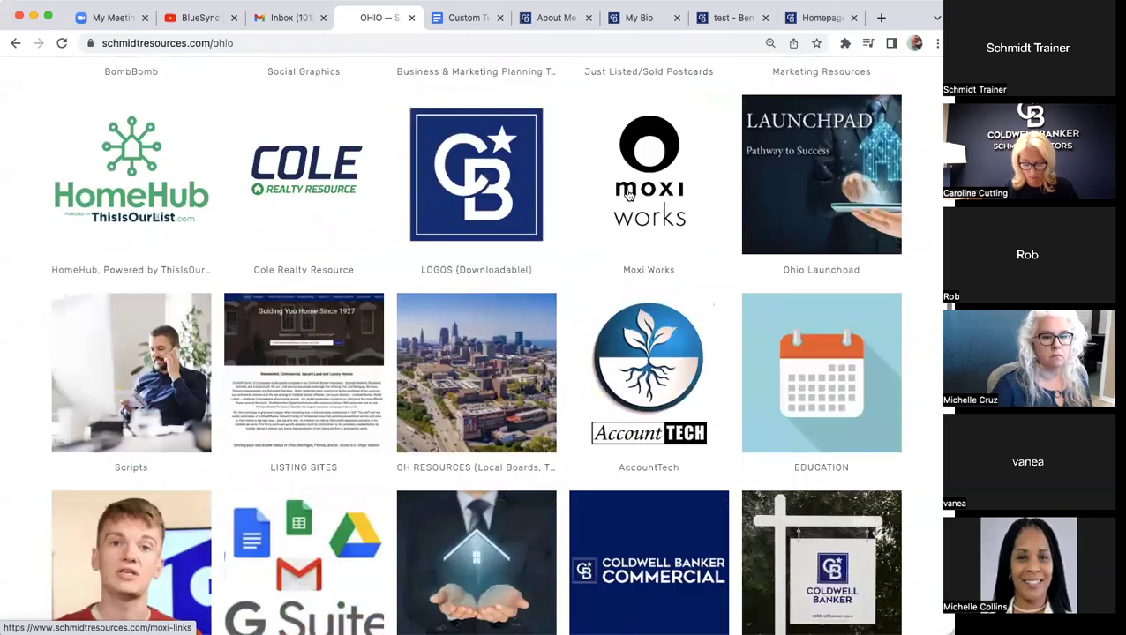
left_click(643, 178)
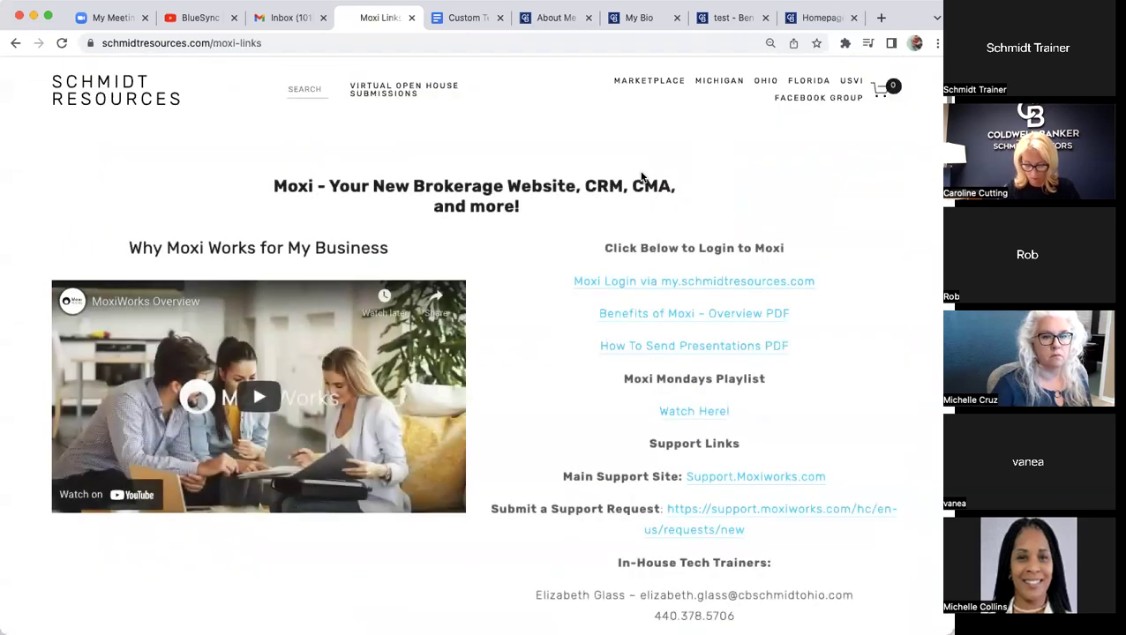
- Select the document URL under Custom Testimonial Tree Website Options in the embed codes section, and return to that document
scroll(643, 178, "down", 14)
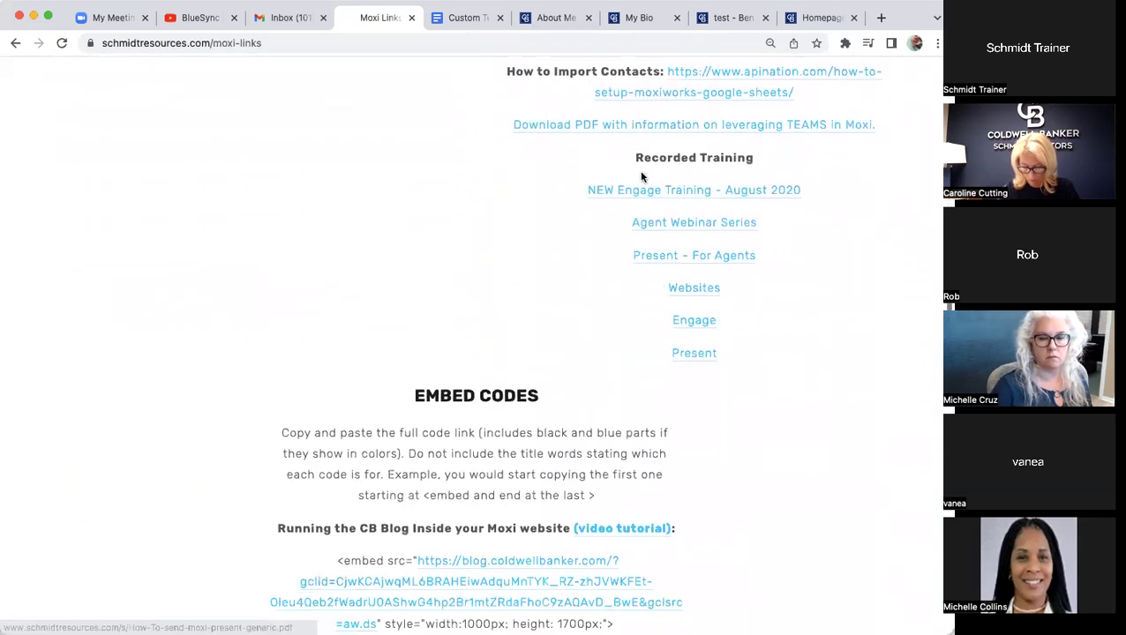
scroll(643, 178, "down", 5)
scroll(642, 178, "up", 5)
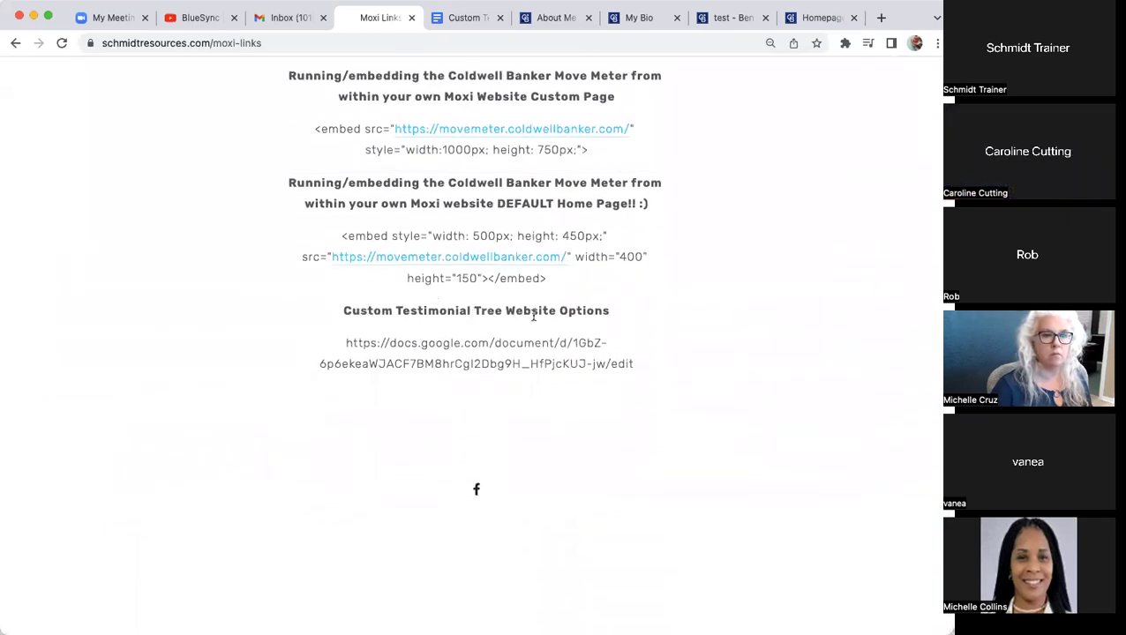
left_click_drag(635, 367, 344, 345)
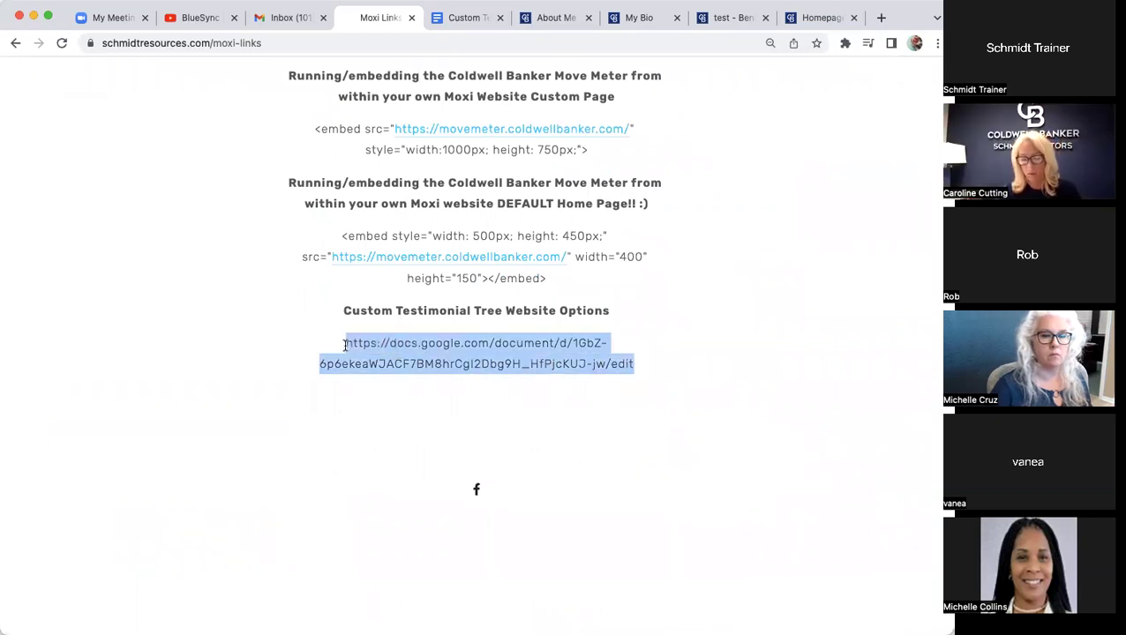
left_click(458, 17)
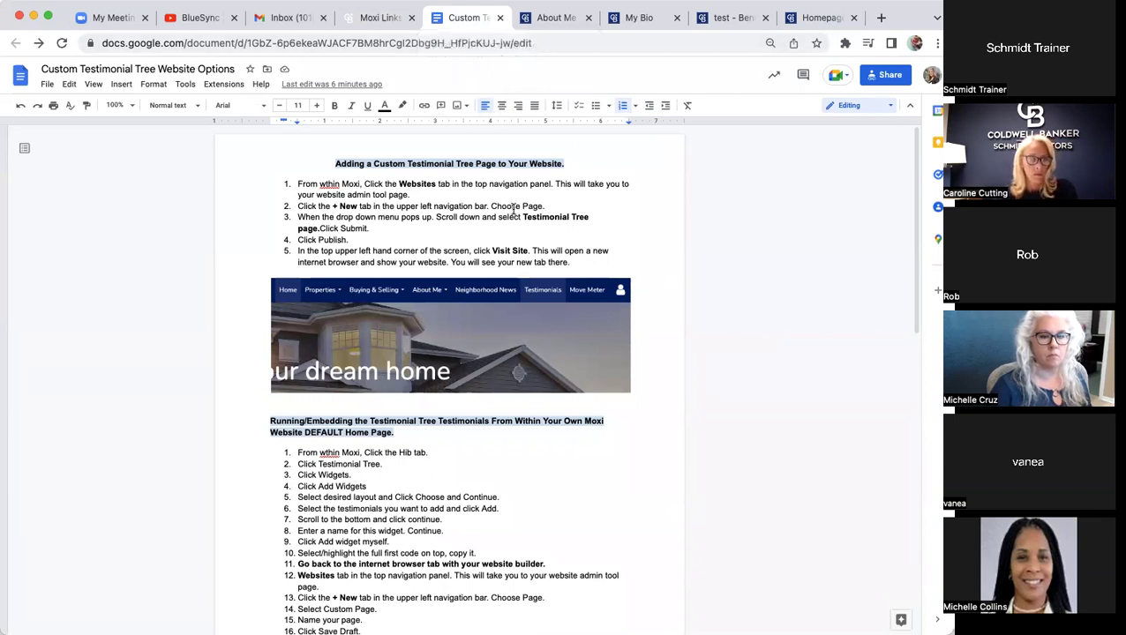
- Revisit the About Me page and examine the embedded testimonial widget on the test page in the page builder
left_click(562, 19)
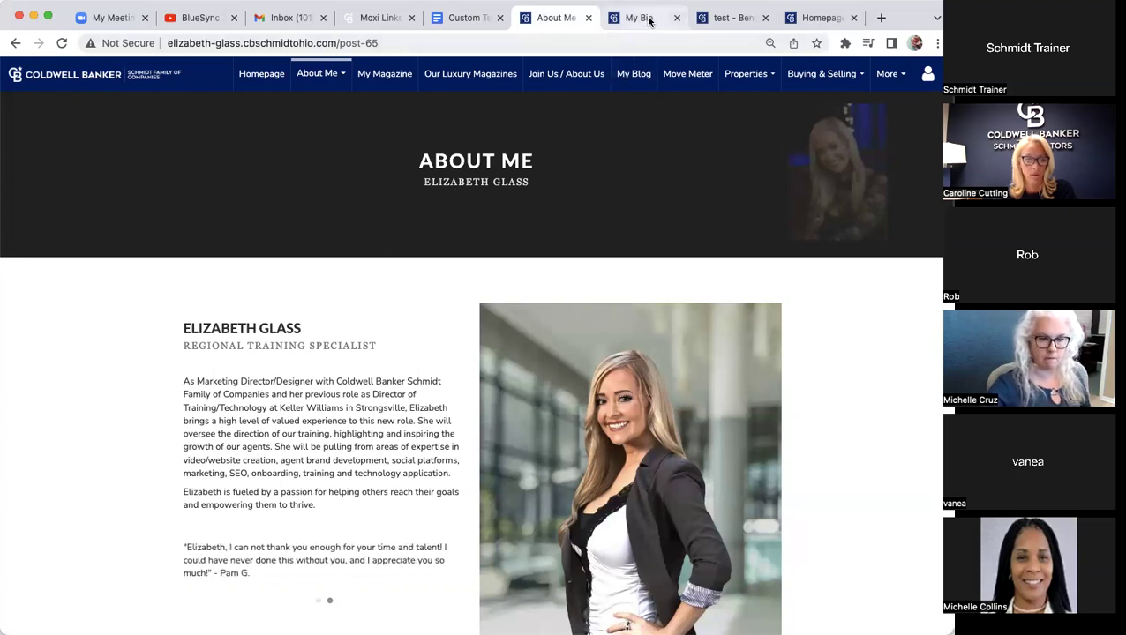
left_click(725, 22)
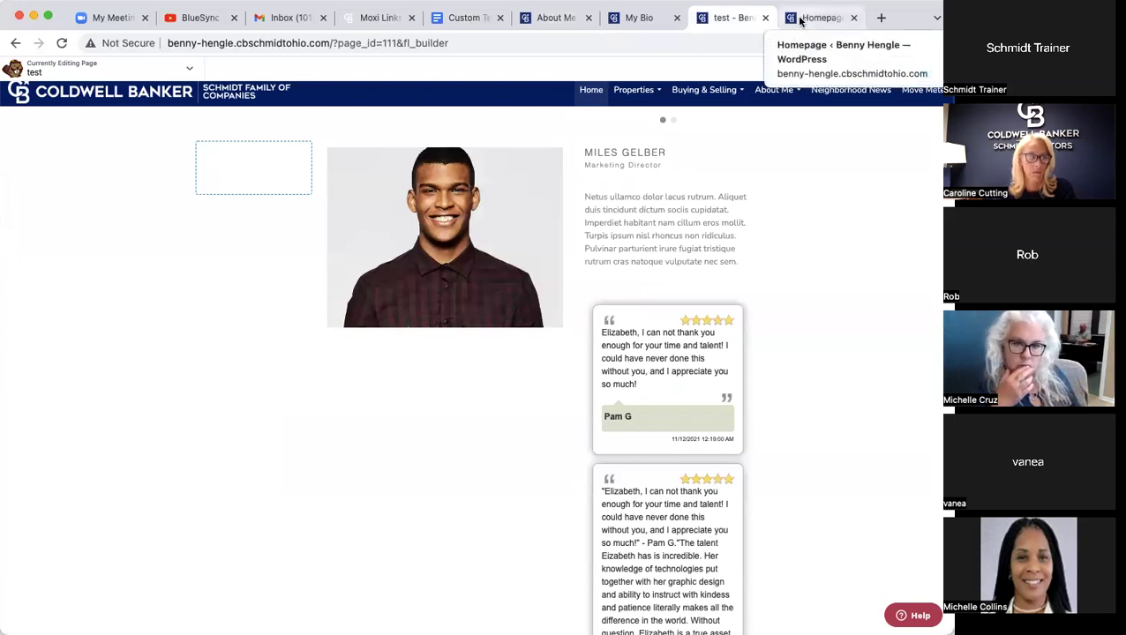
scroll(741, 190, "down", 2)
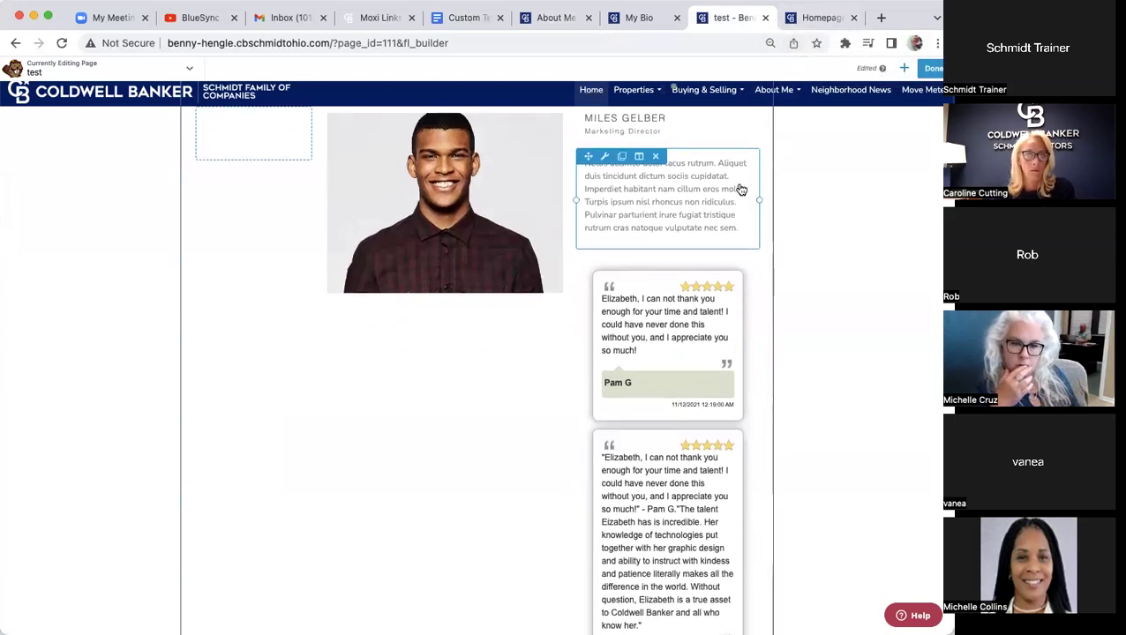
scroll(741, 190, "down", 2)
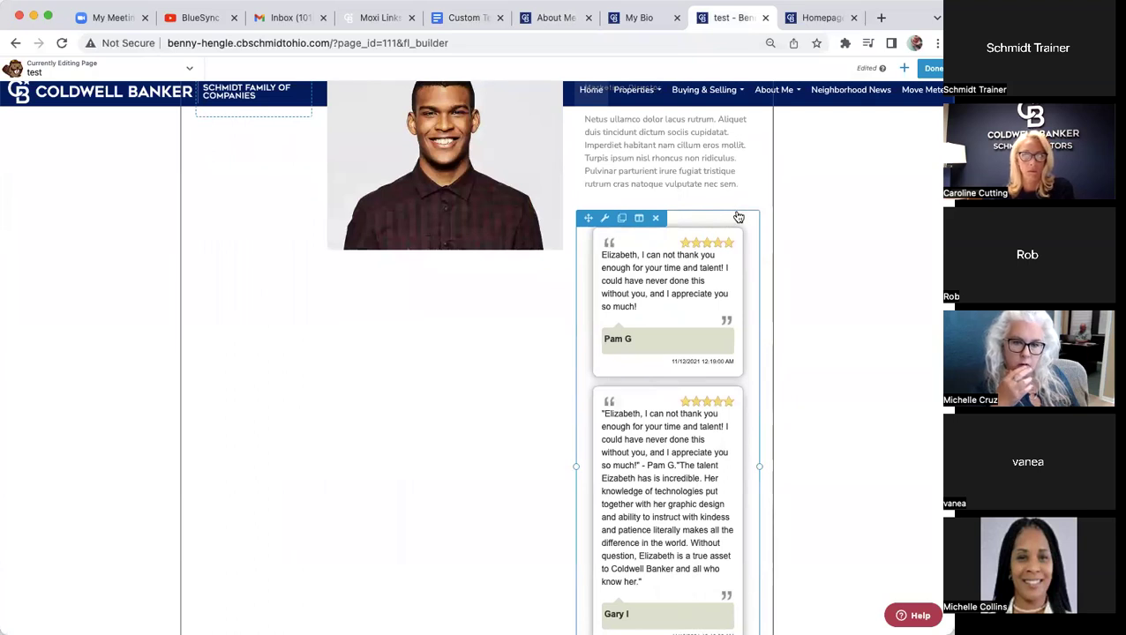
scroll(738, 217, "up", 2)
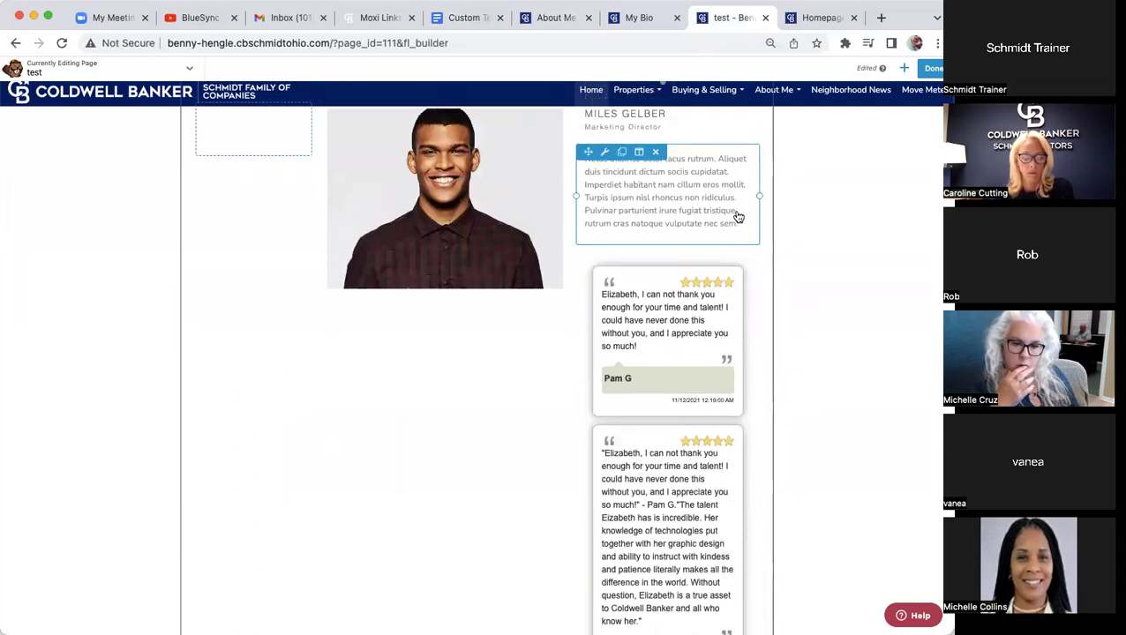
scroll(739, 218, "up", 4)
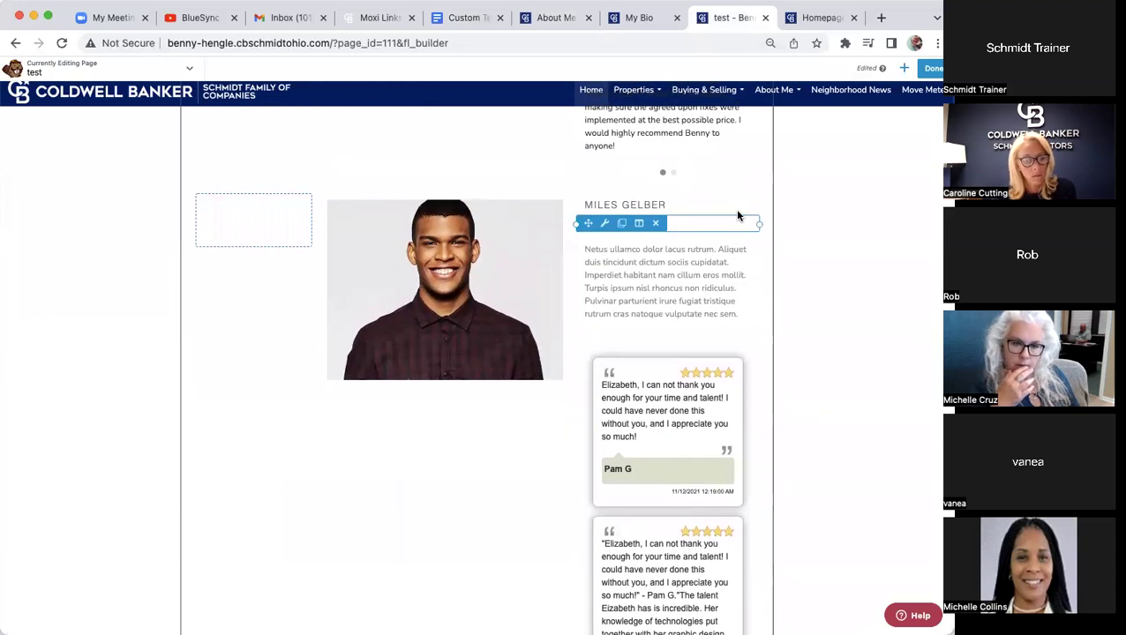
scroll(739, 217, "down", 4)
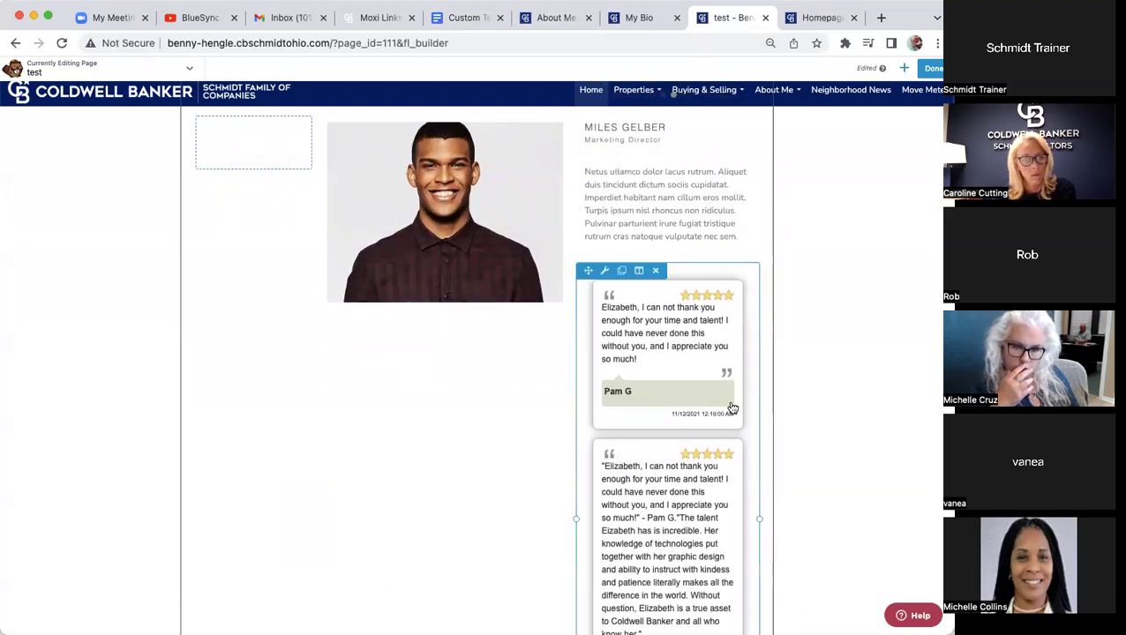
scroll(653, 353, "up", 4)
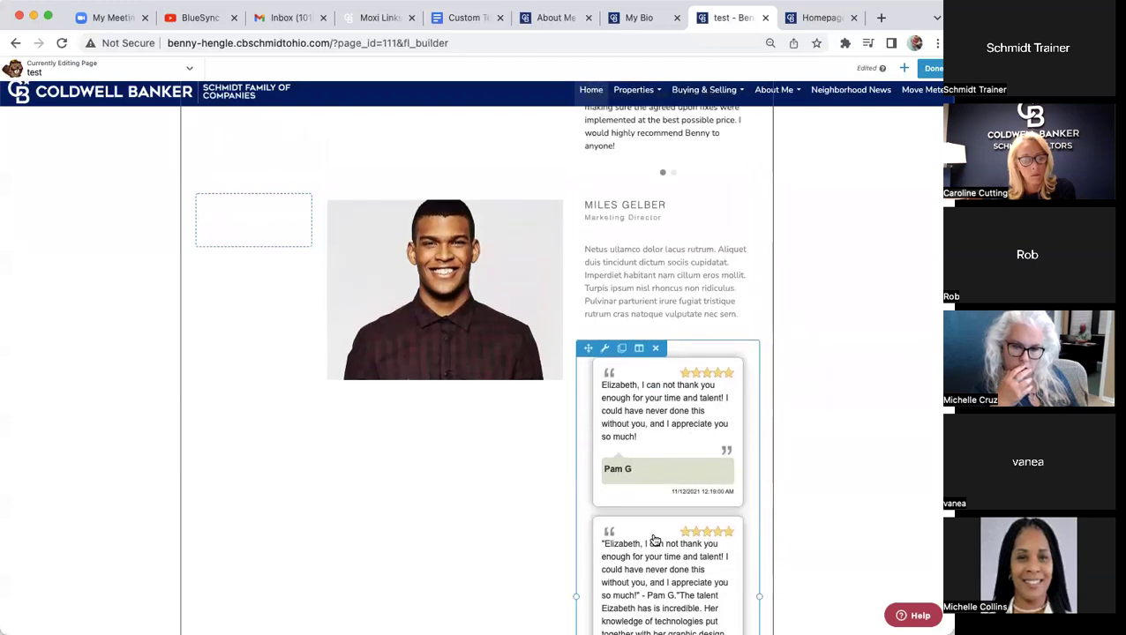
scroll(651, 537, "down", 4)
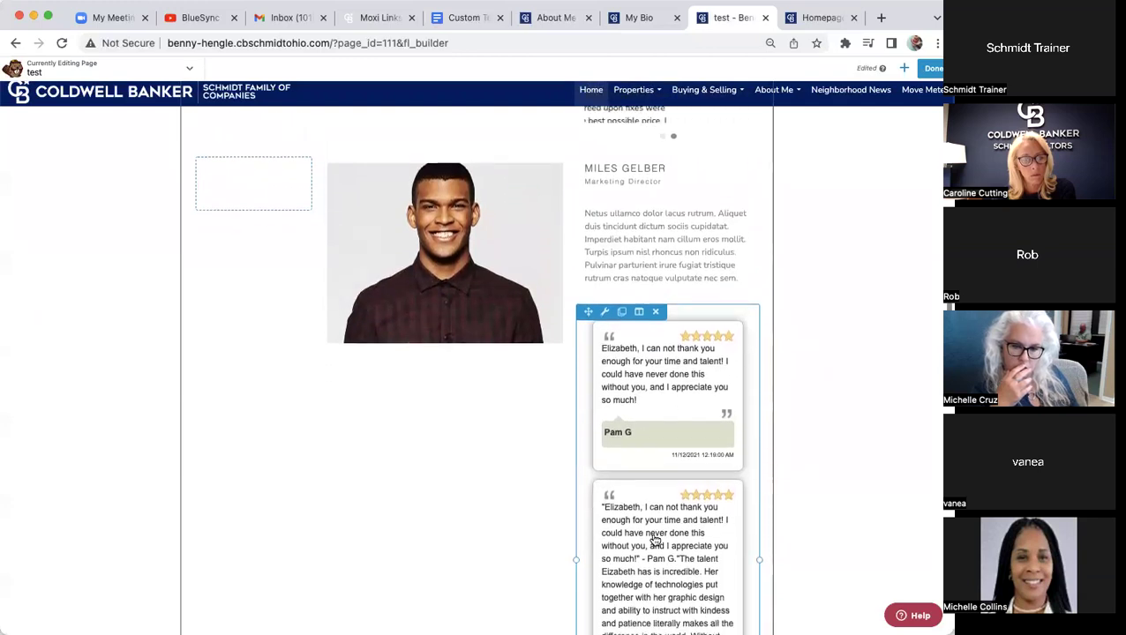
- Open my.schmidtresources.com in a new browser tab
left_click(814, 21)
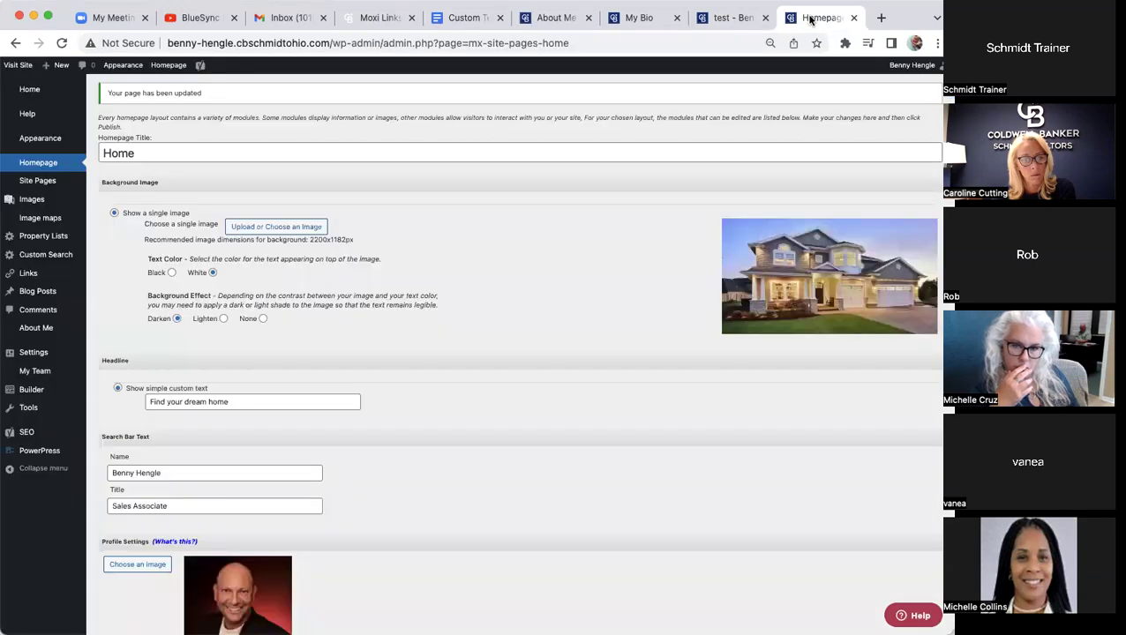
left_click(879, 19)
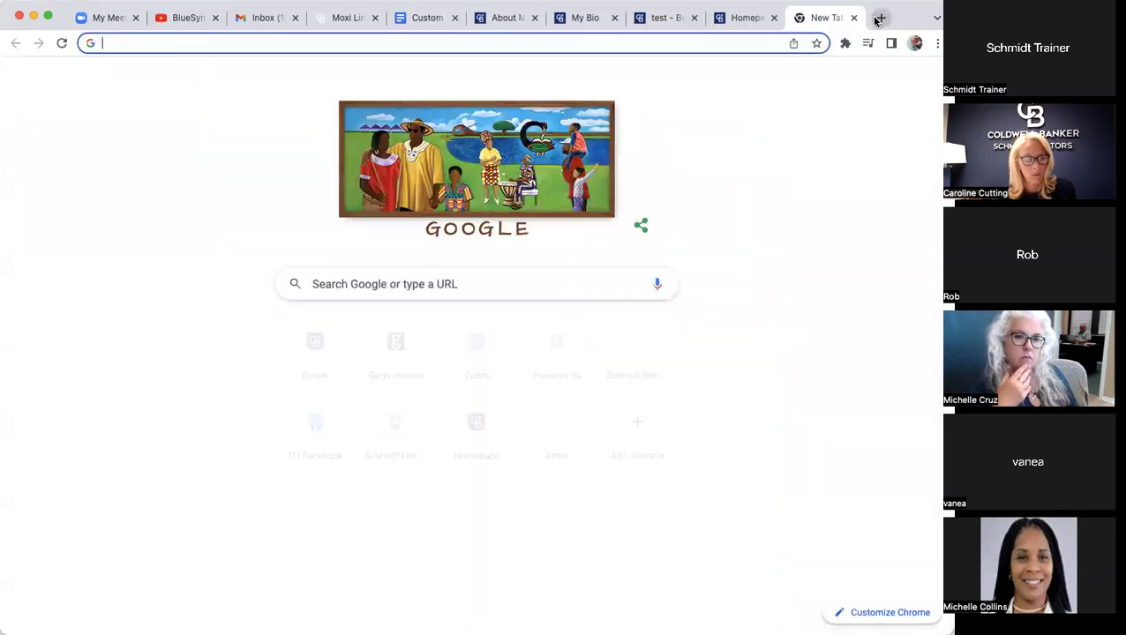
type("my.schmidtresources.com")
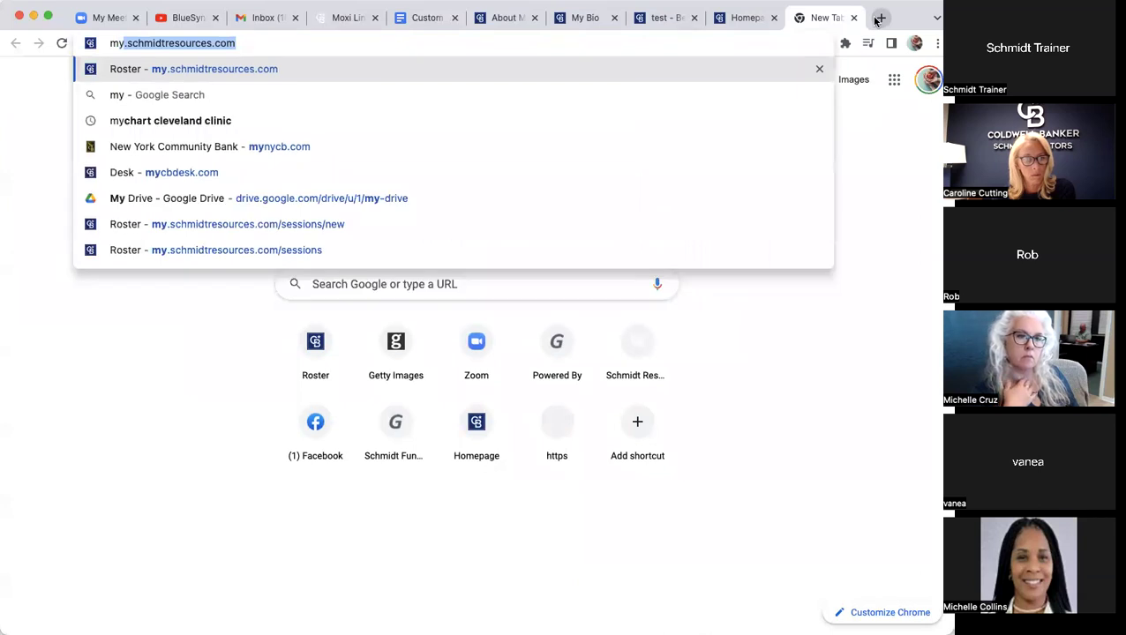
key("Return")
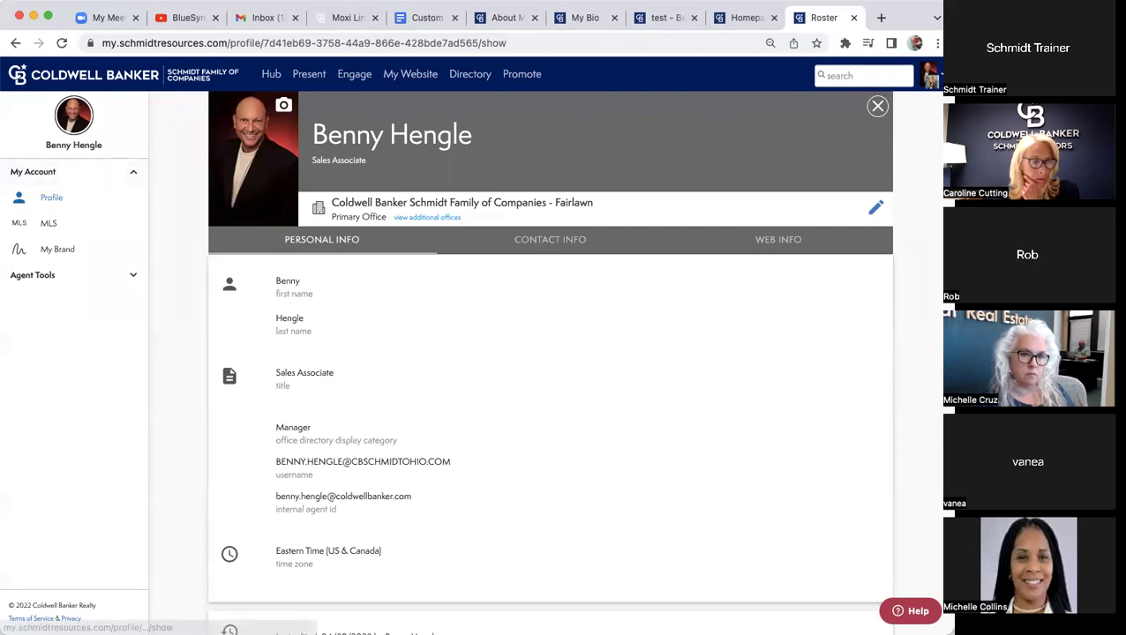
- Open Integrated Tools under the agent's tools, edit the Zillow integration, and save it enabled with the agent's Zillow email
left_click(931, 75)
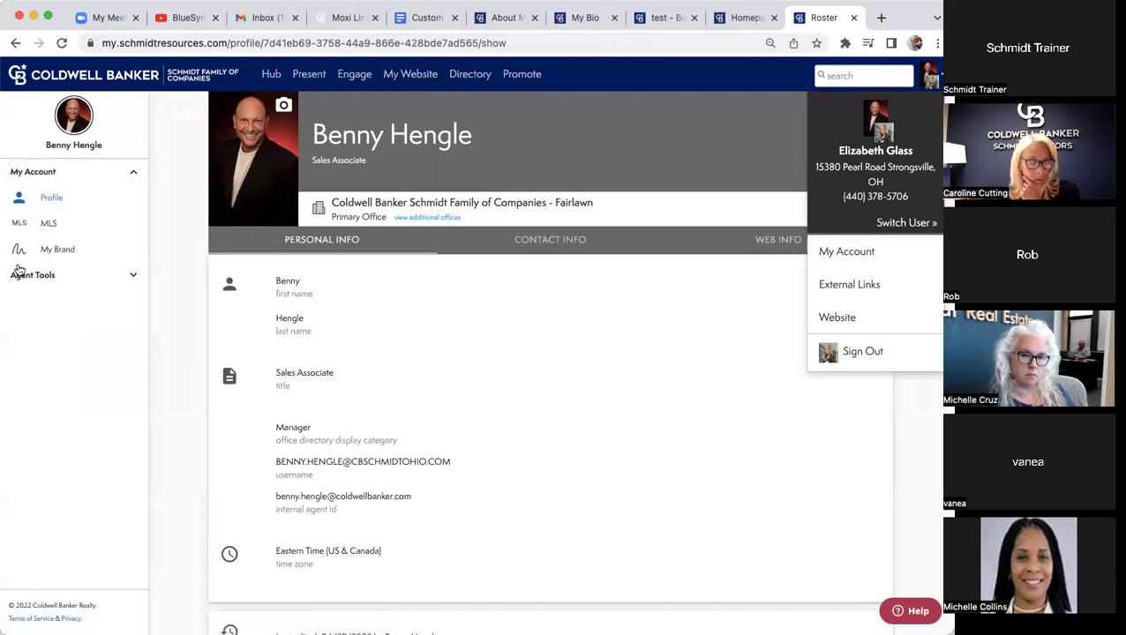
left_click(133, 278)
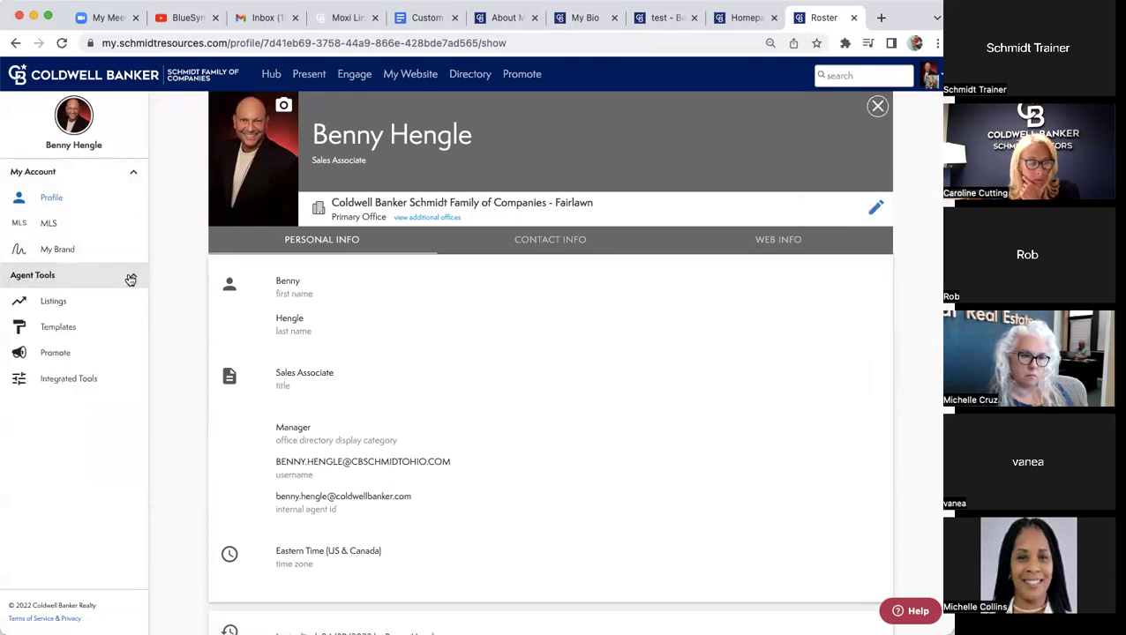
left_click(73, 383)
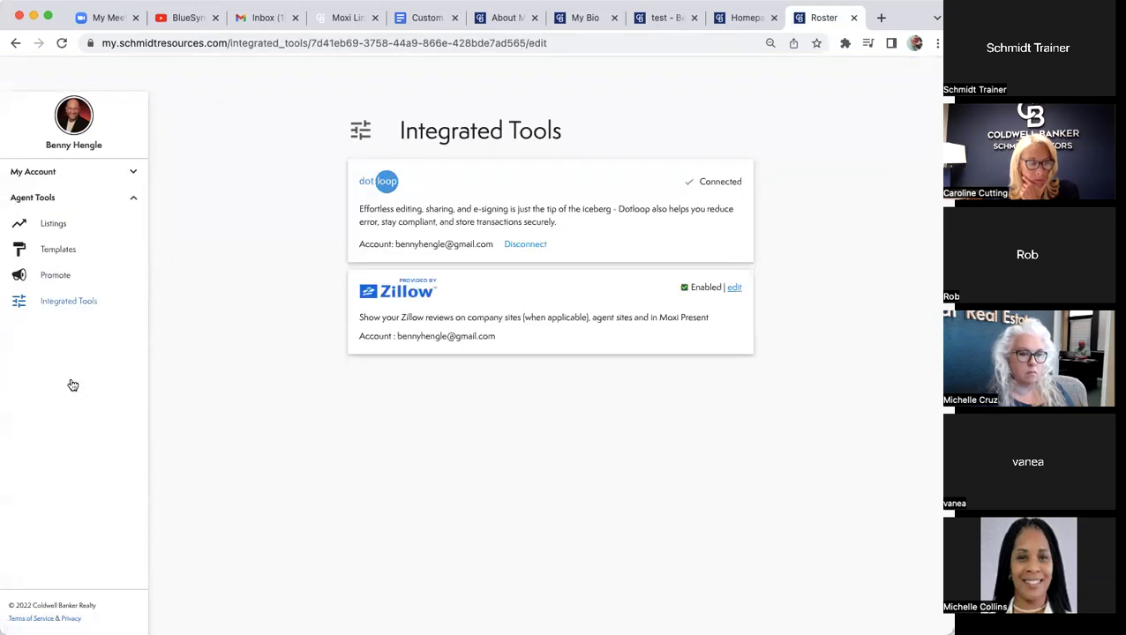
left_click(731, 290)
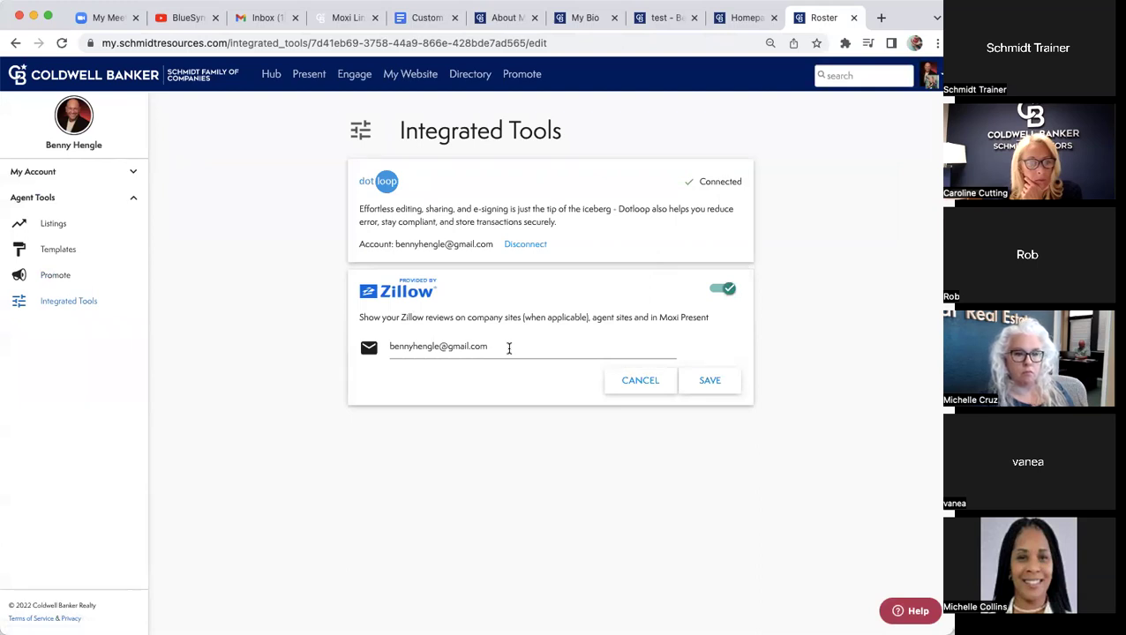
left_click(713, 385)
- Examine the Zillow reviews on the agent's My Bio page, glance at the About Me page, and return to Integrated Tools
left_click(585, 17)
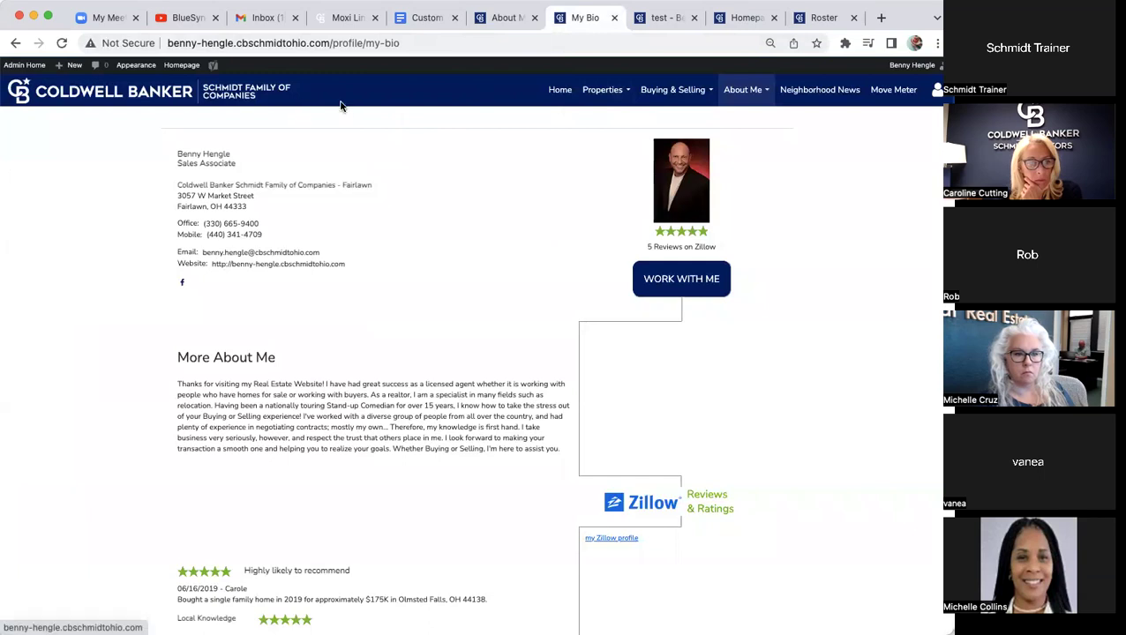
mouse_move(748, 93)
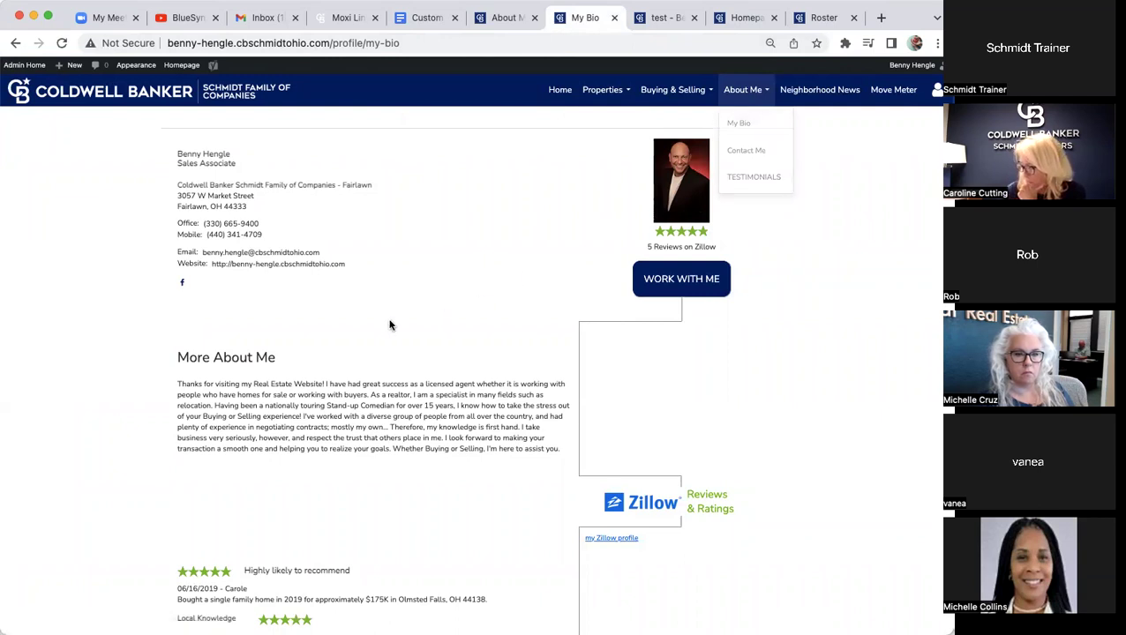
scroll(345, 380, "down", 3)
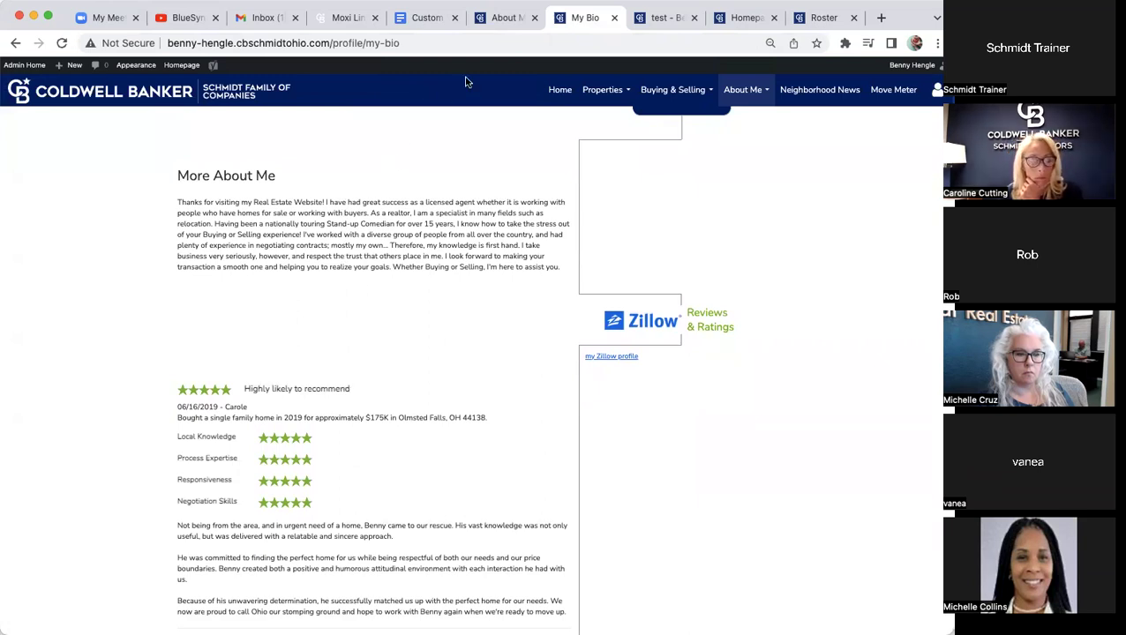
left_click(499, 19)
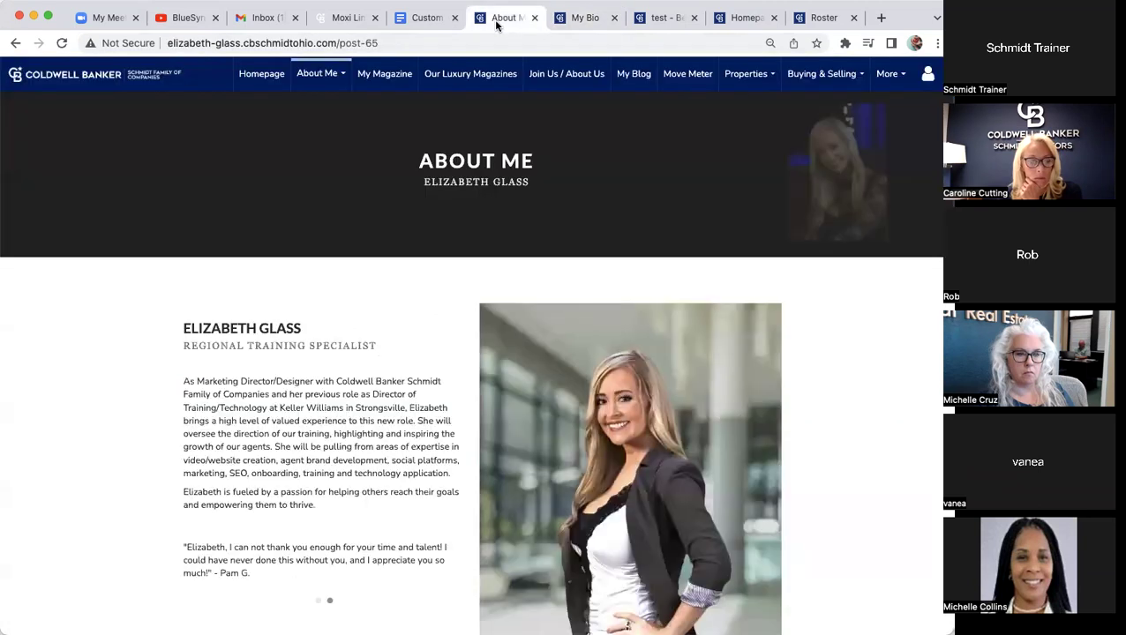
left_click(805, 19)
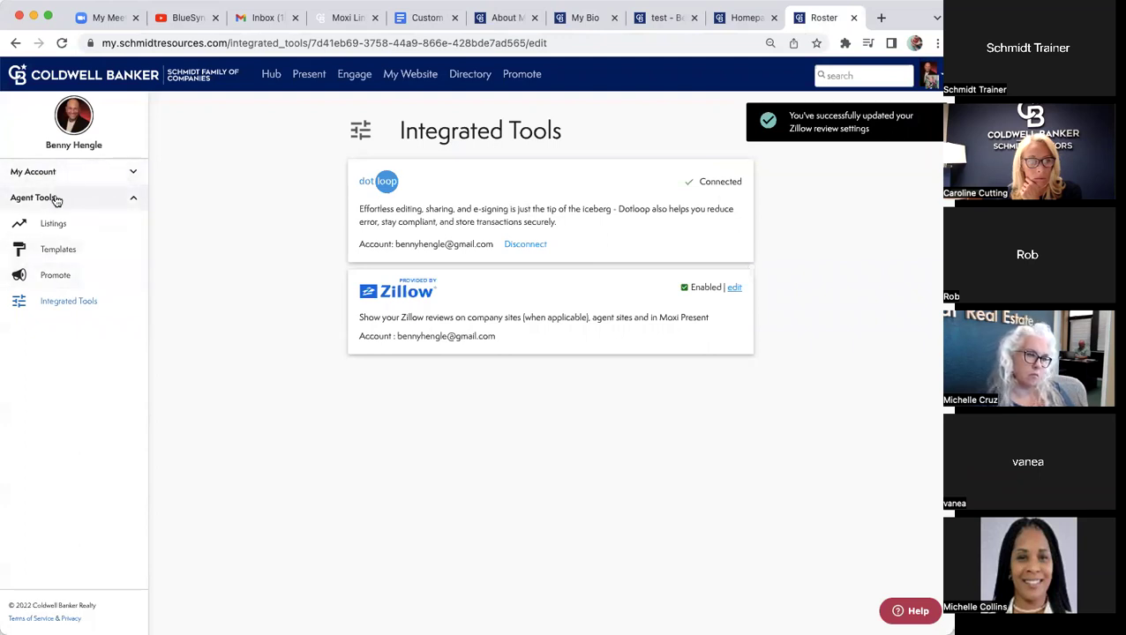
left_click(75, 302)
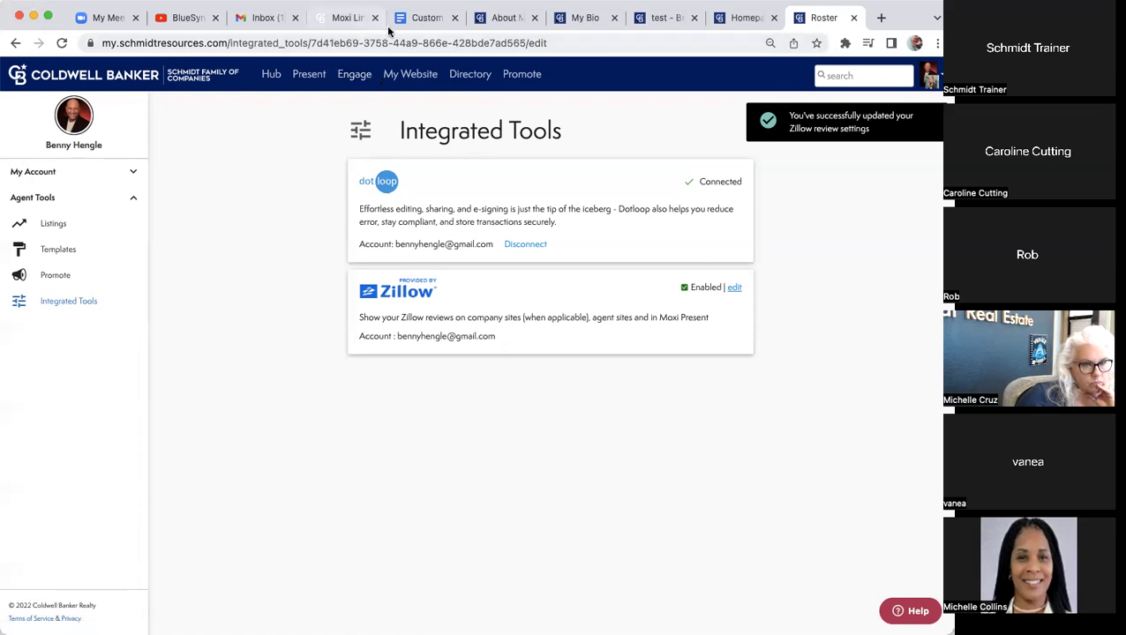
- Go to the home page of the agent's website and close the test page open in the page builder
left_click(571, 18)
left_click(559, 89)
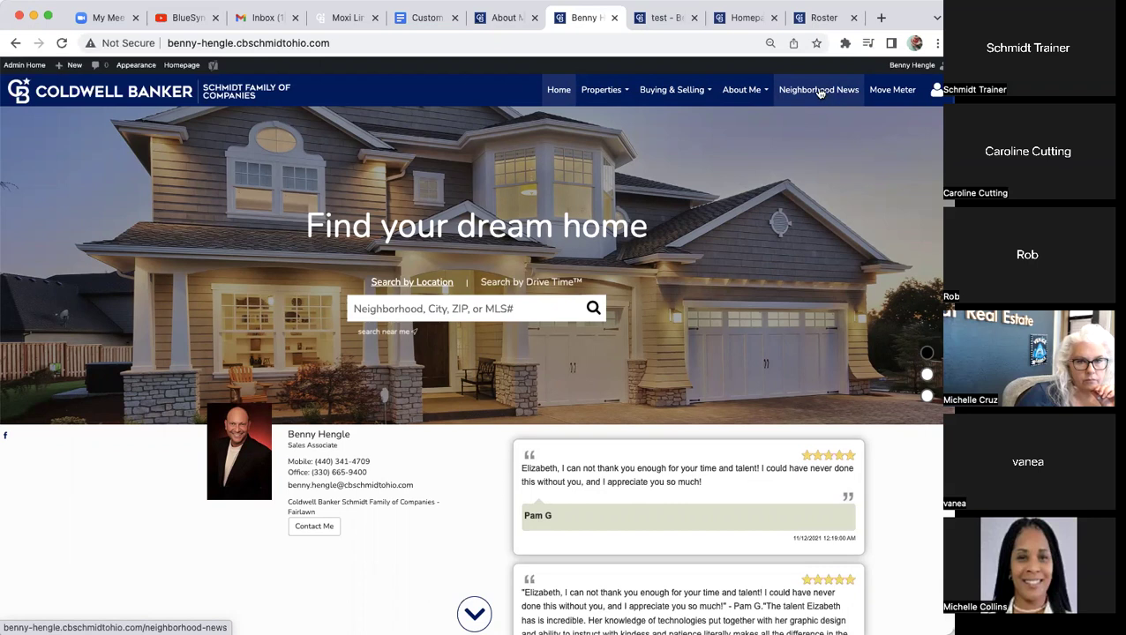
left_click(651, 16)
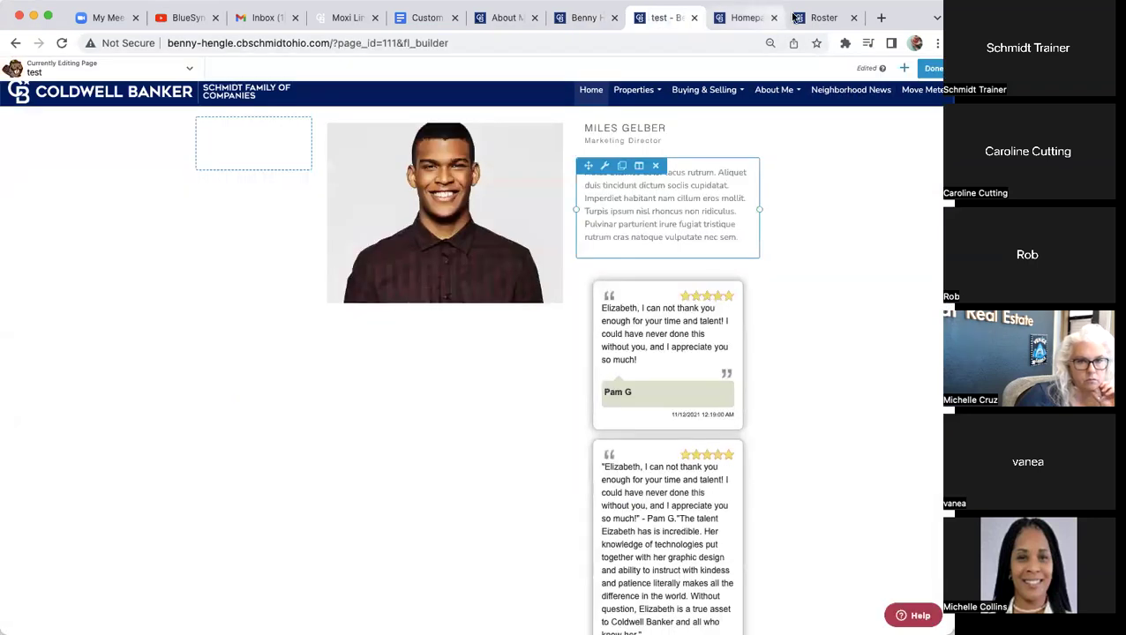
left_click(694, 19)
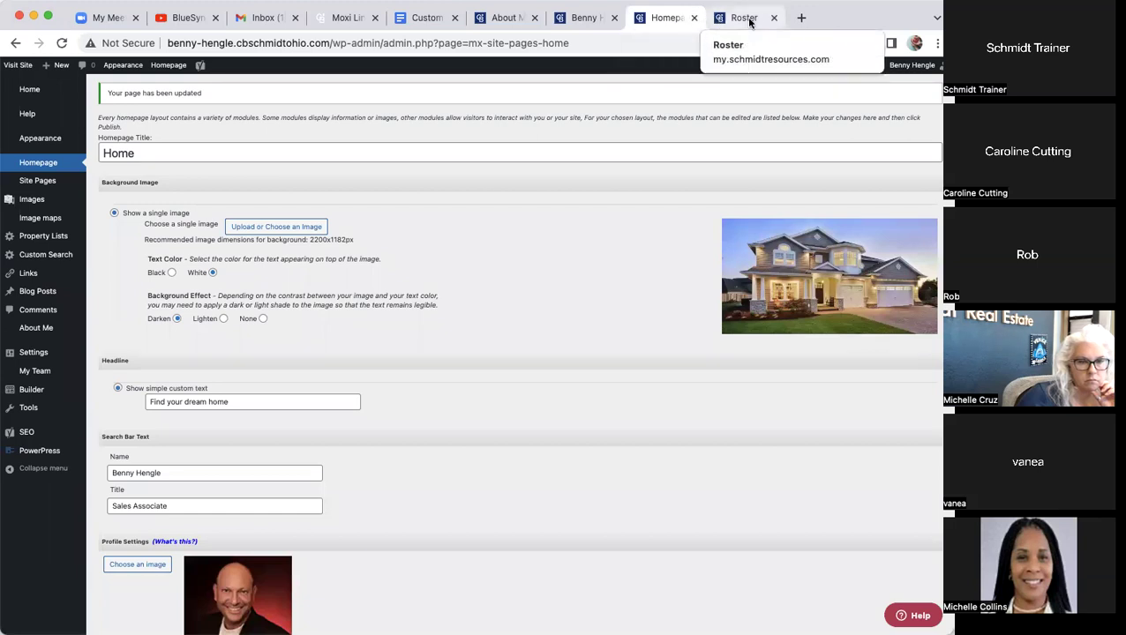
- Open the agent website admin tool through My Website on the Schmidt Resources site and enlarge the page view
left_click(30, 89)
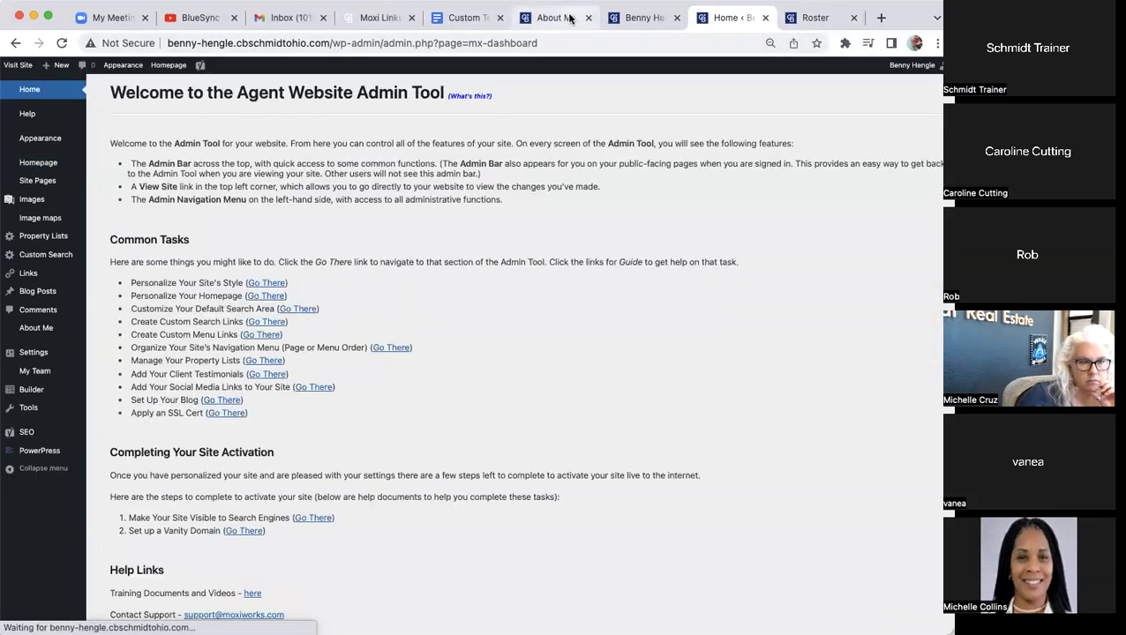
left_click(804, 20)
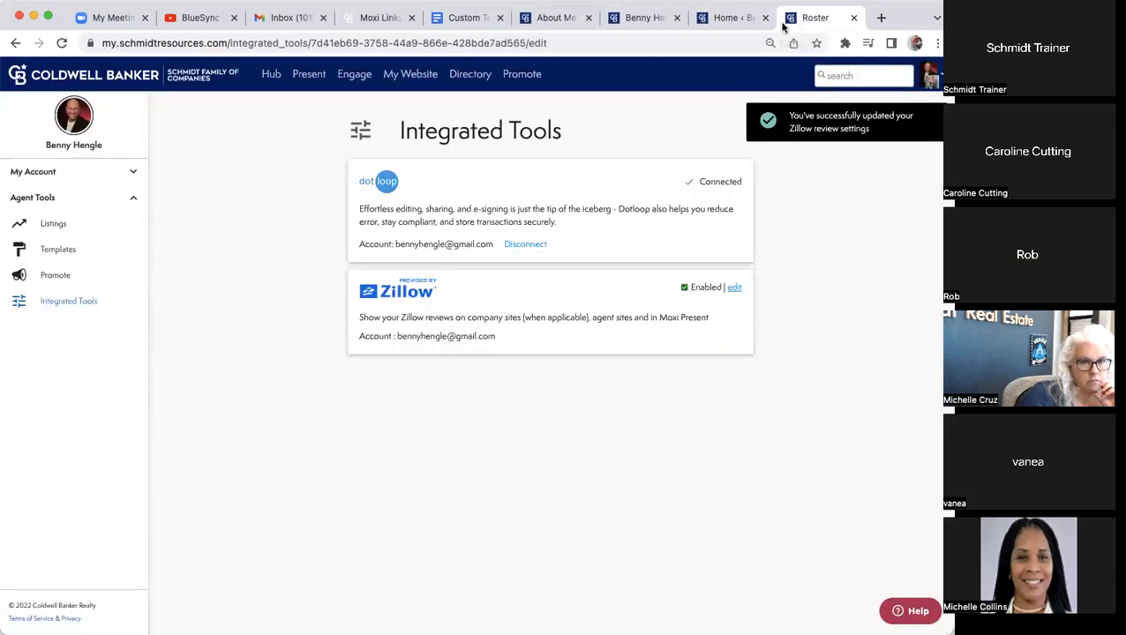
left_click(404, 76)
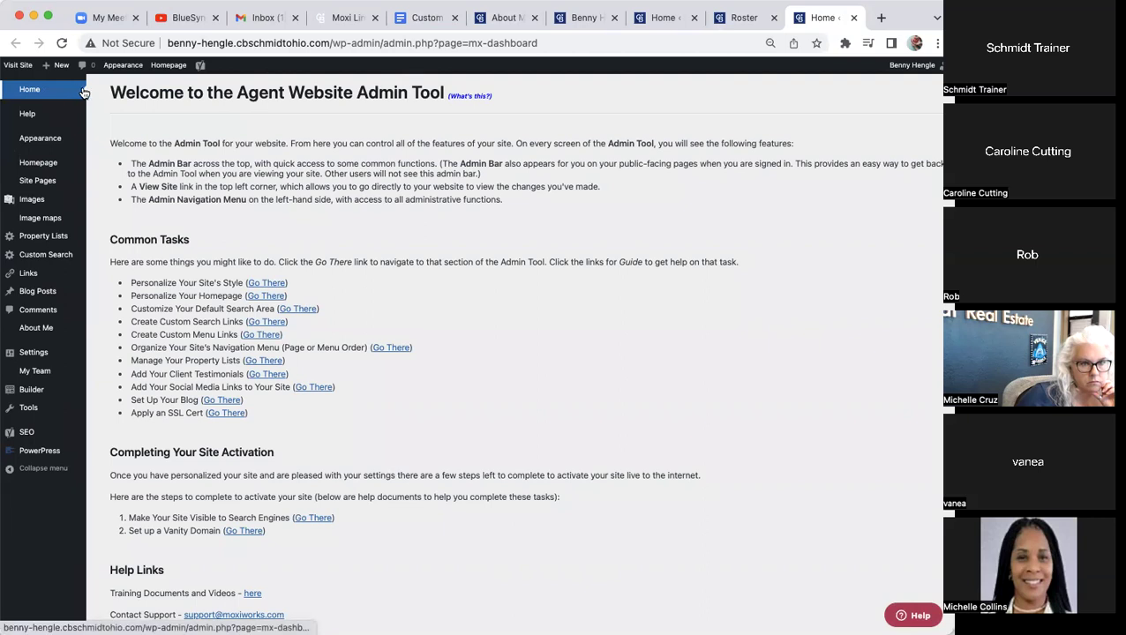
key("super+equal")
key("super+equal")
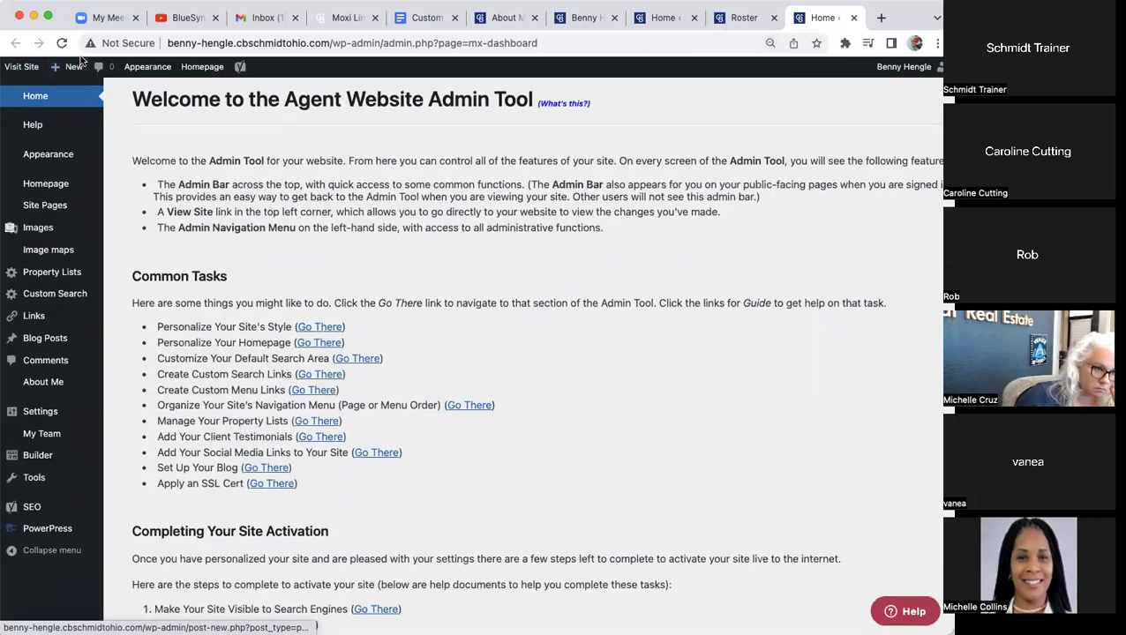
- Add a new site page of the Testimonial Tree Page type
mouse_move(60, 76)
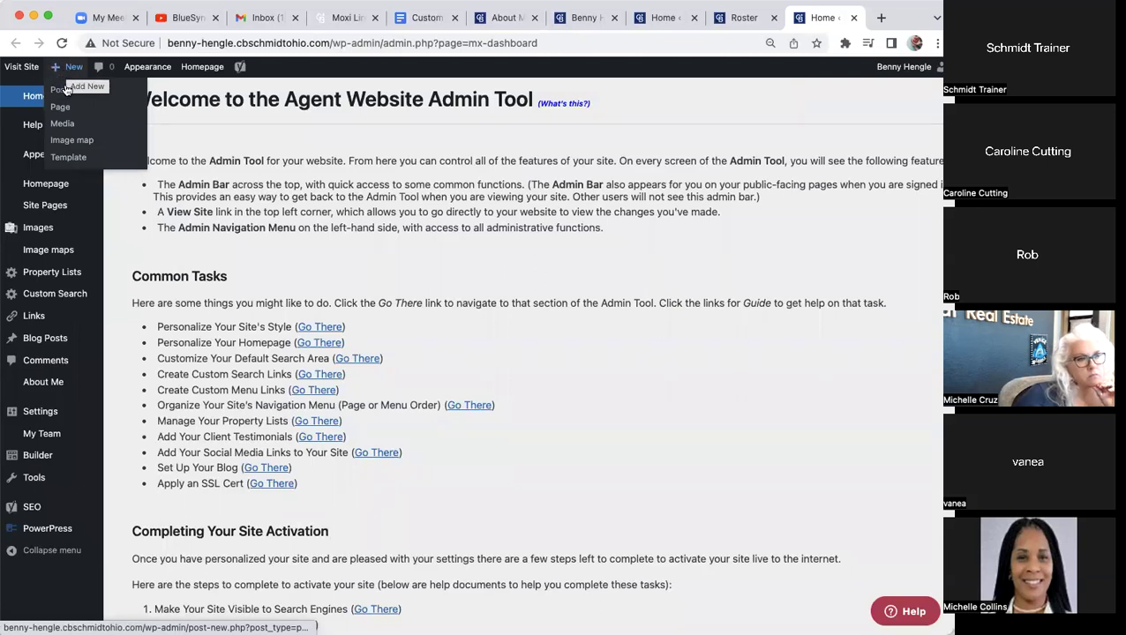
left_click(62, 110)
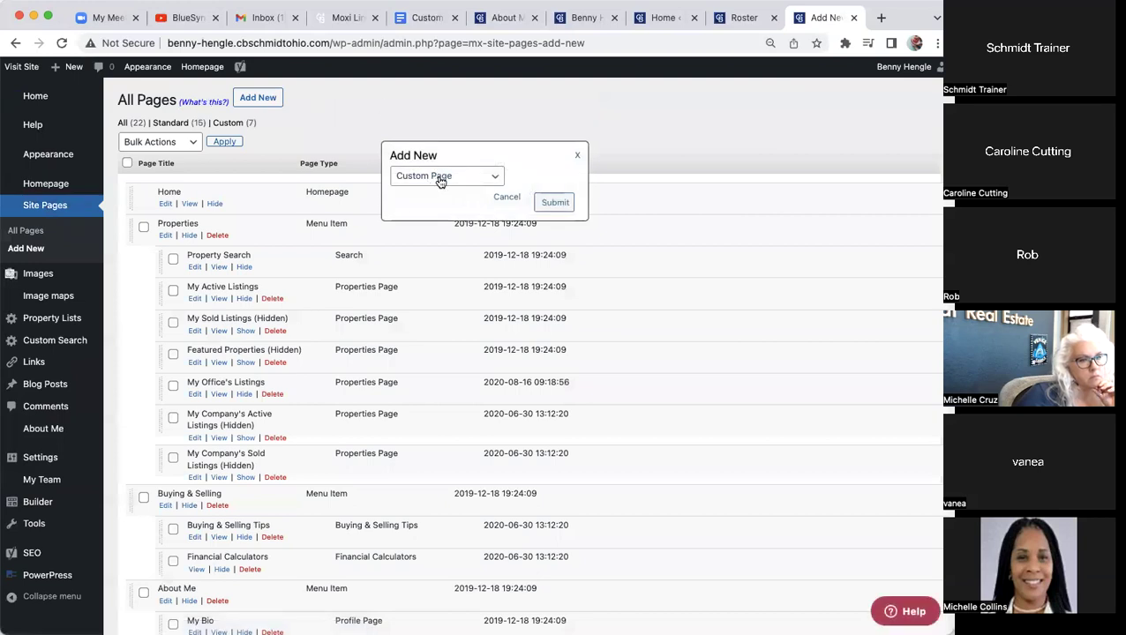
left_click(494, 179)
left_click(494, 179)
left_click(494, 179)
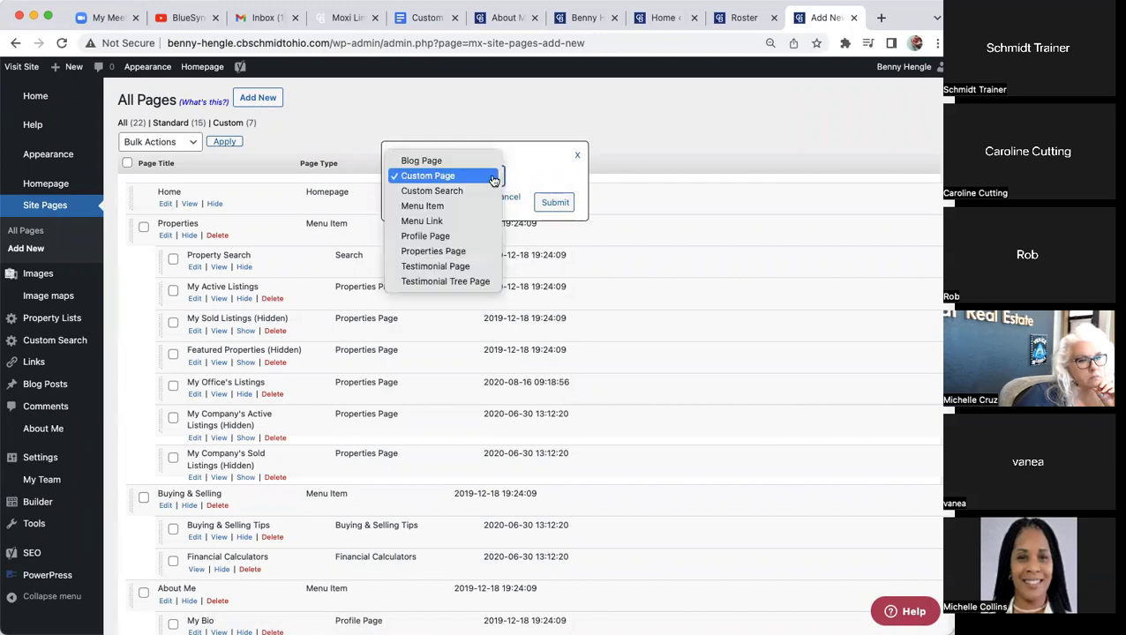
left_click(468, 282)
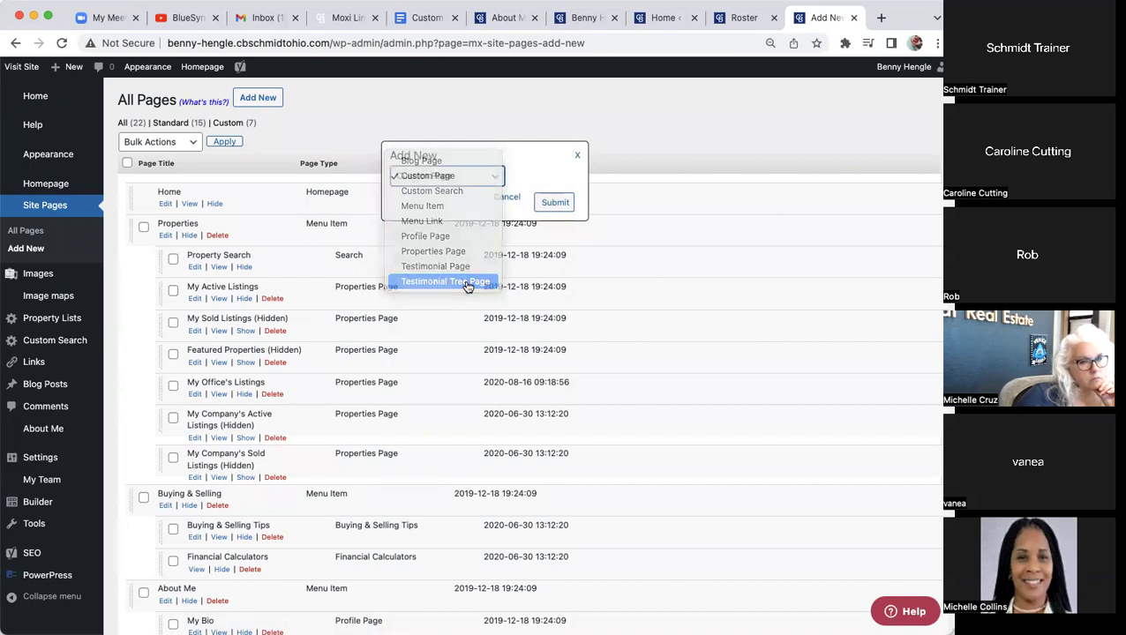
left_click(554, 203)
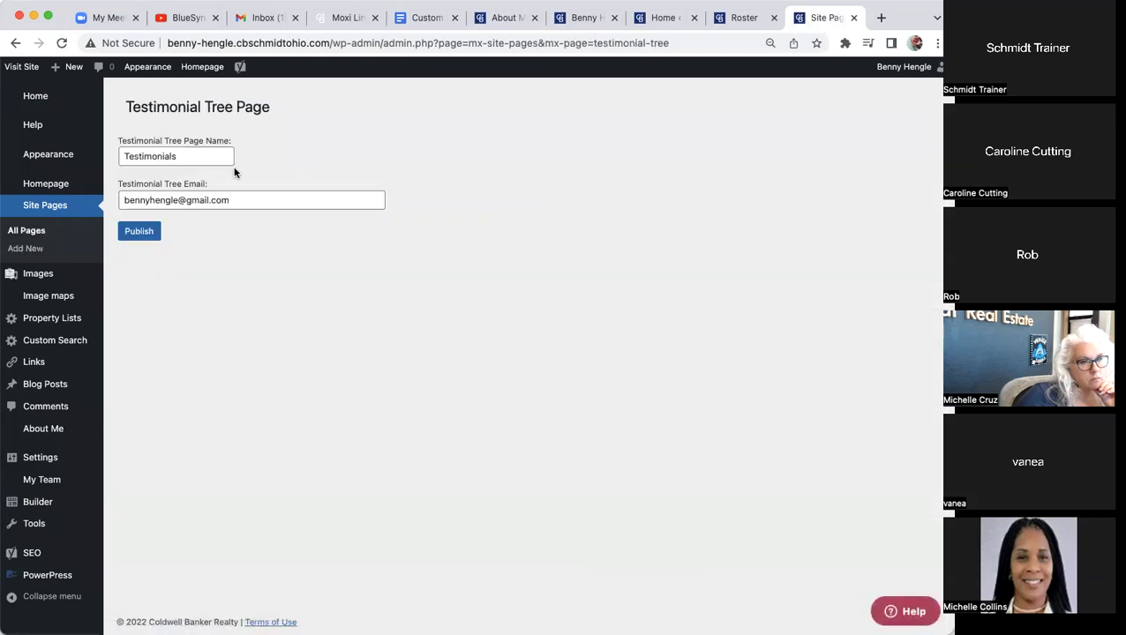
- Publish the Testimonial Tree page with the page name Testimonials and the agent's Testimonial Tree email
double_click(229, 156)
left_click(265, 157)
left_click(139, 233)
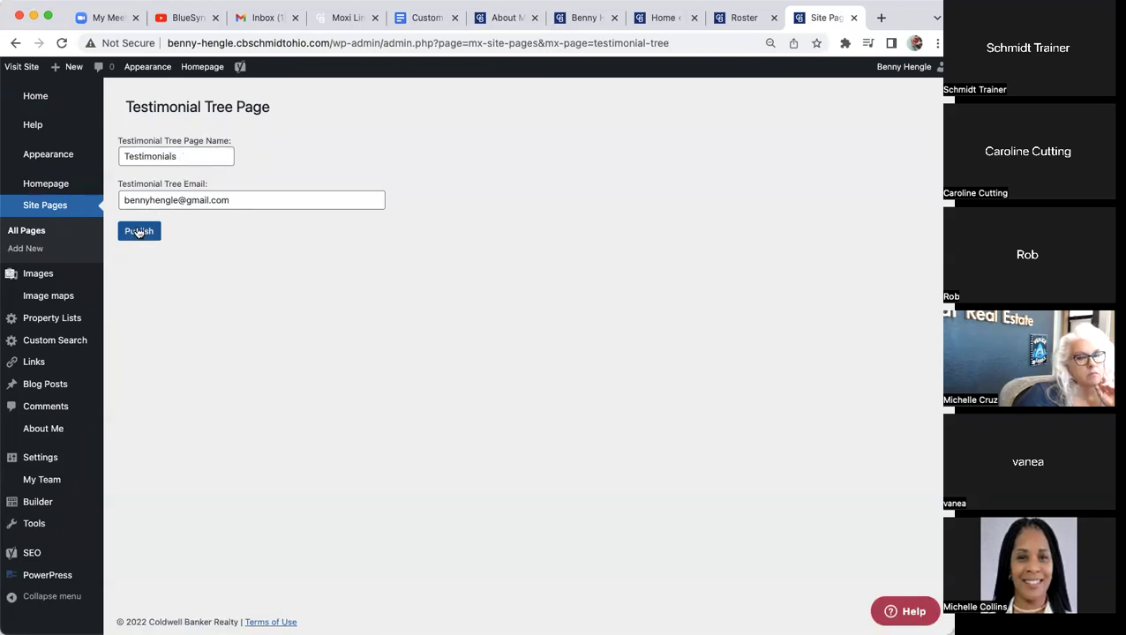
left_click(139, 232)
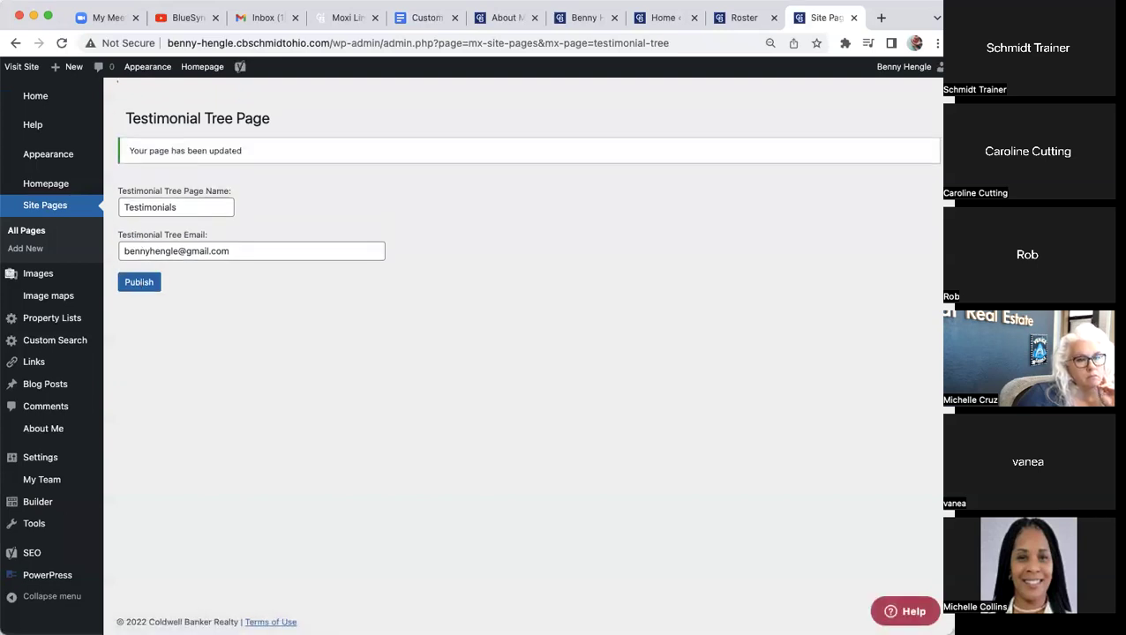
- Reload the home page of the agent's website, open the new Testimonials page from its navigation, and look over the reviews
left_click(579, 21)
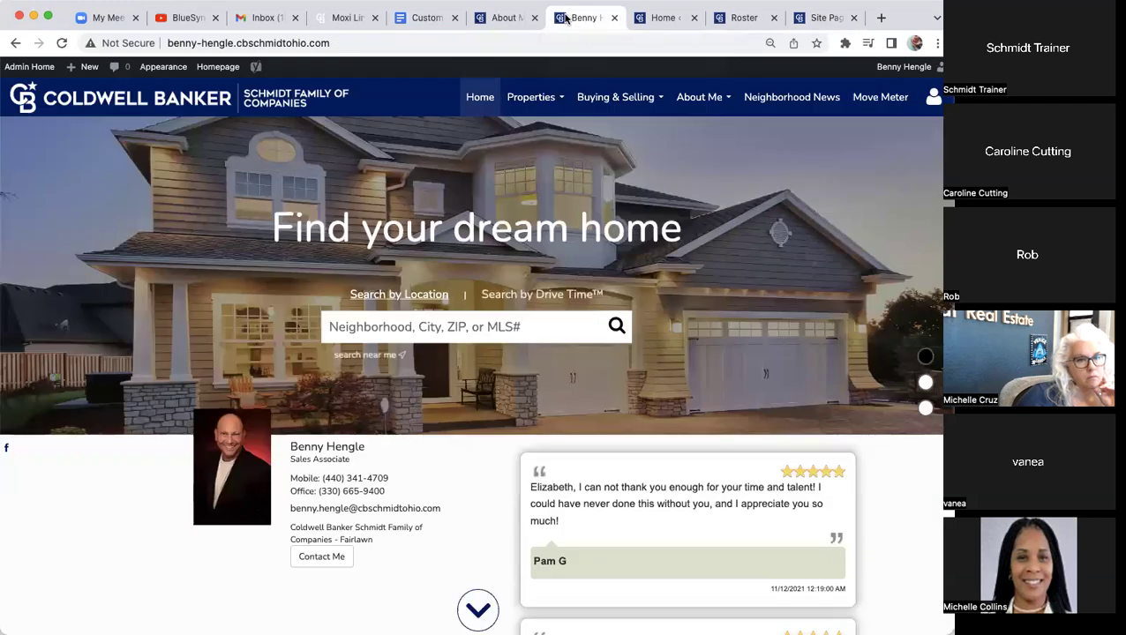
left_click(341, 43)
left_click_drag(341, 43, 160, 45)
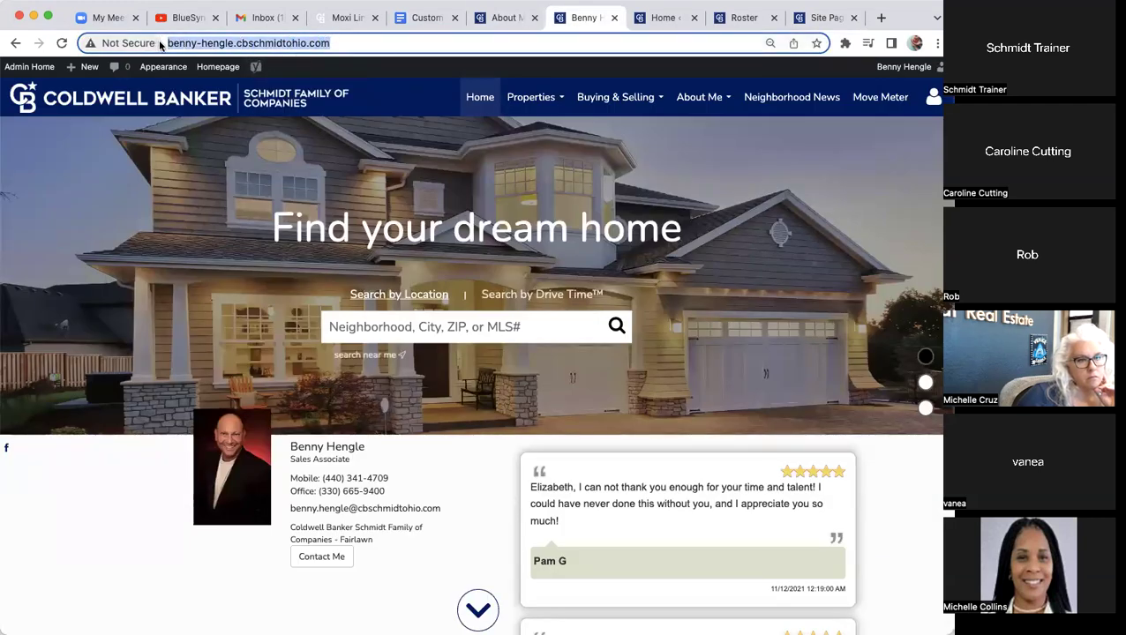
left_click(61, 44)
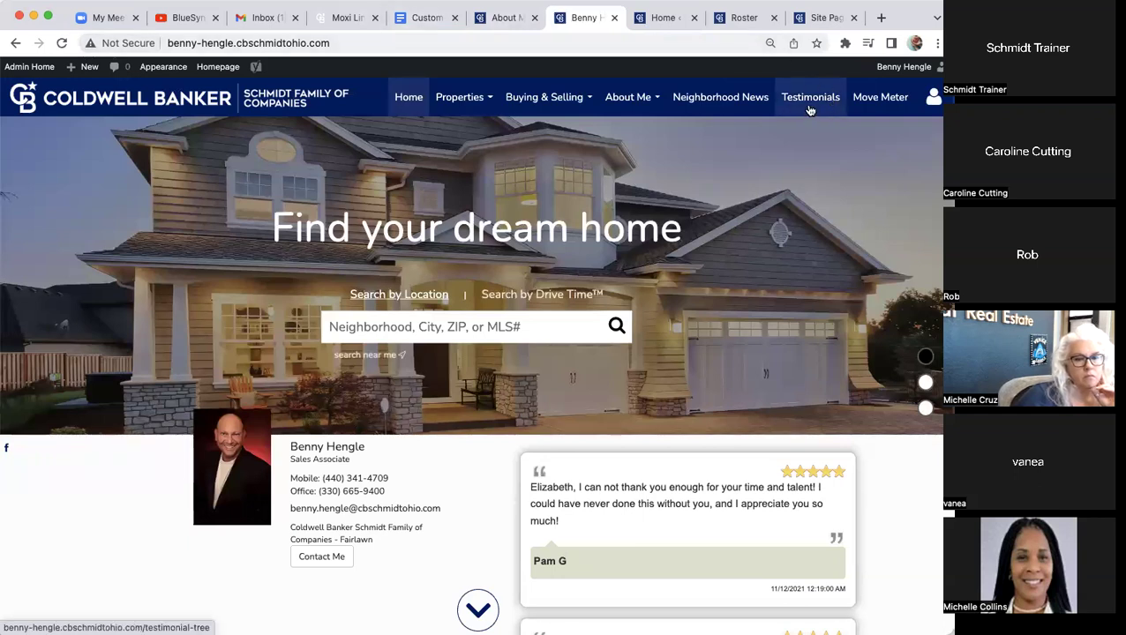
left_click(810, 99)
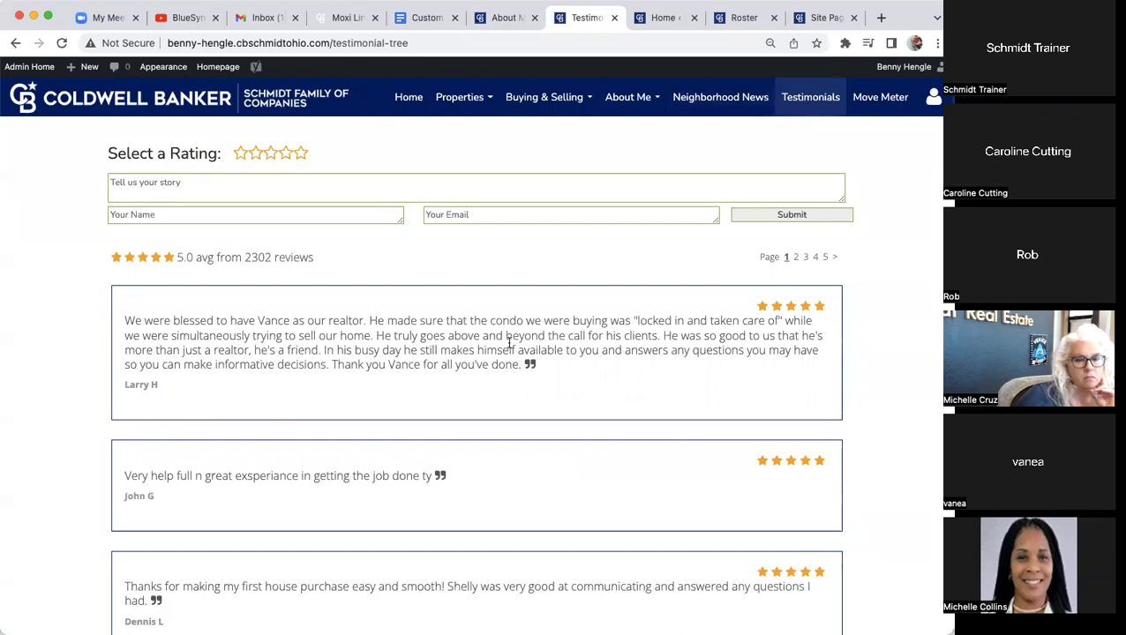
scroll(508, 342, "down", 1)
scroll(503, 339, "up", 1)
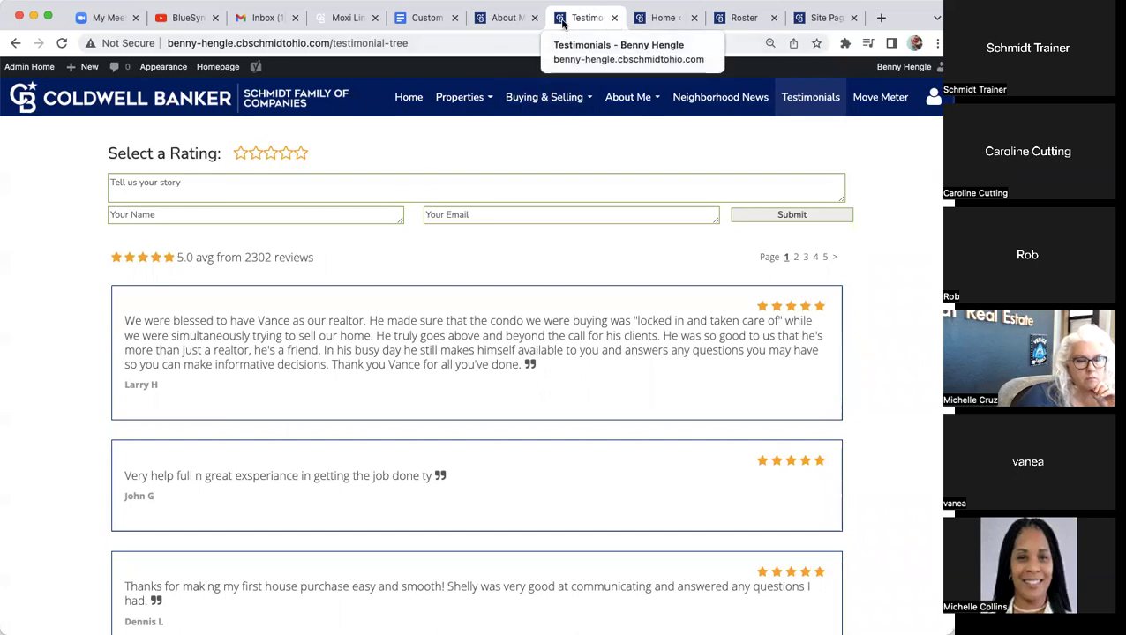
- Return from the live Testimonials page to the home page of the website admin tool
left_click(32, 68)
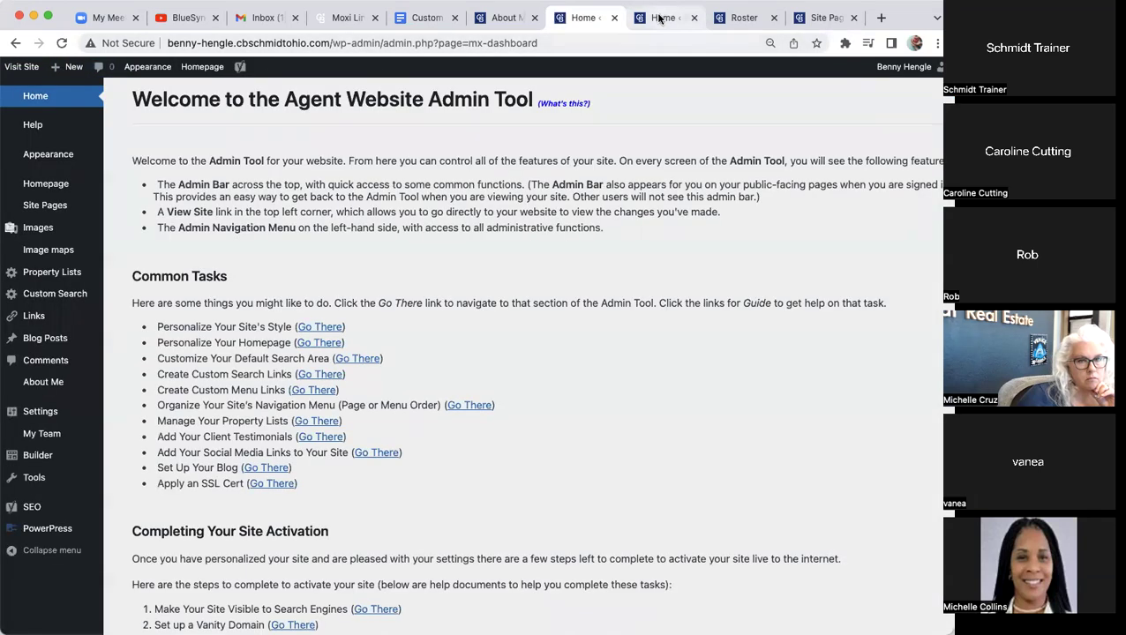
left_click(659, 17)
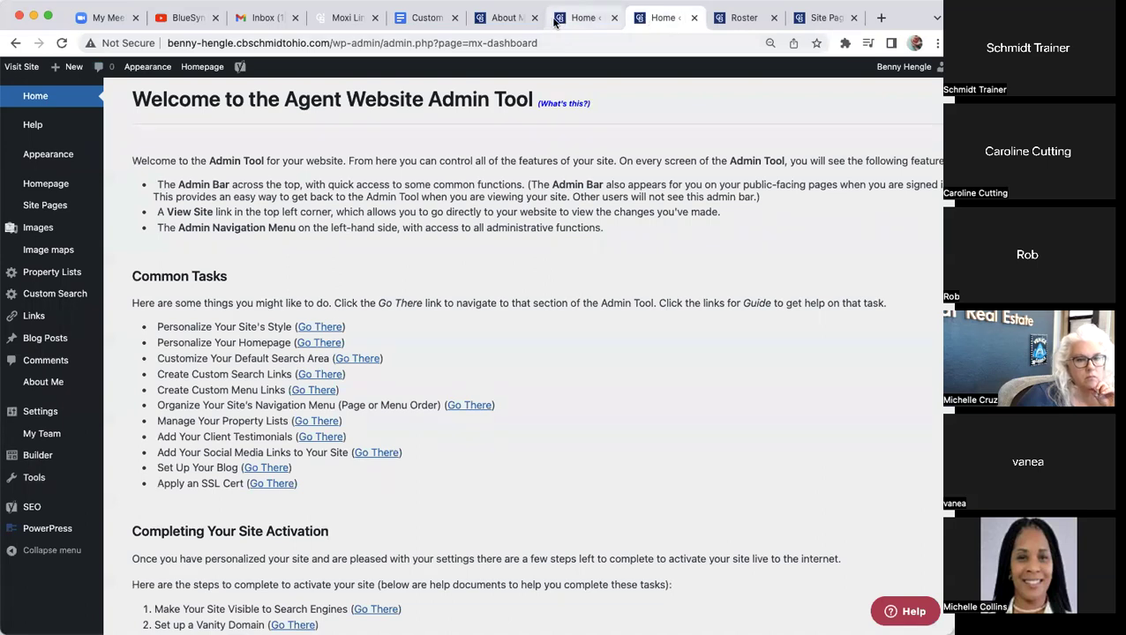
- Open the agent's live website from the admin tool and look over the Testimonial Tree reviews on its home page
left_click(505, 18)
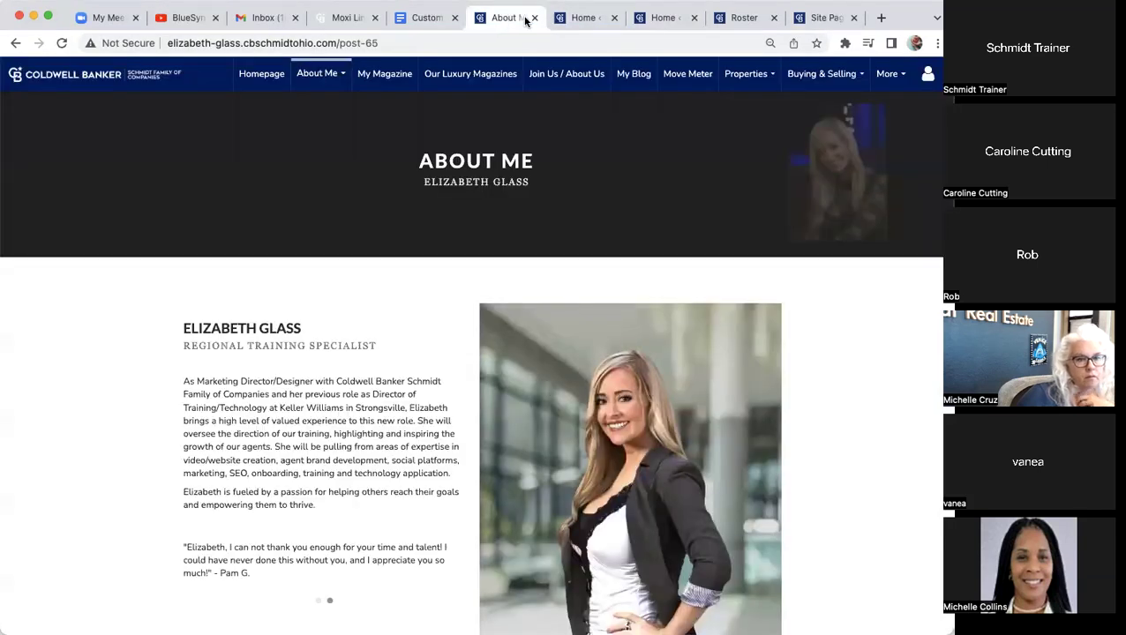
left_click(574, 18)
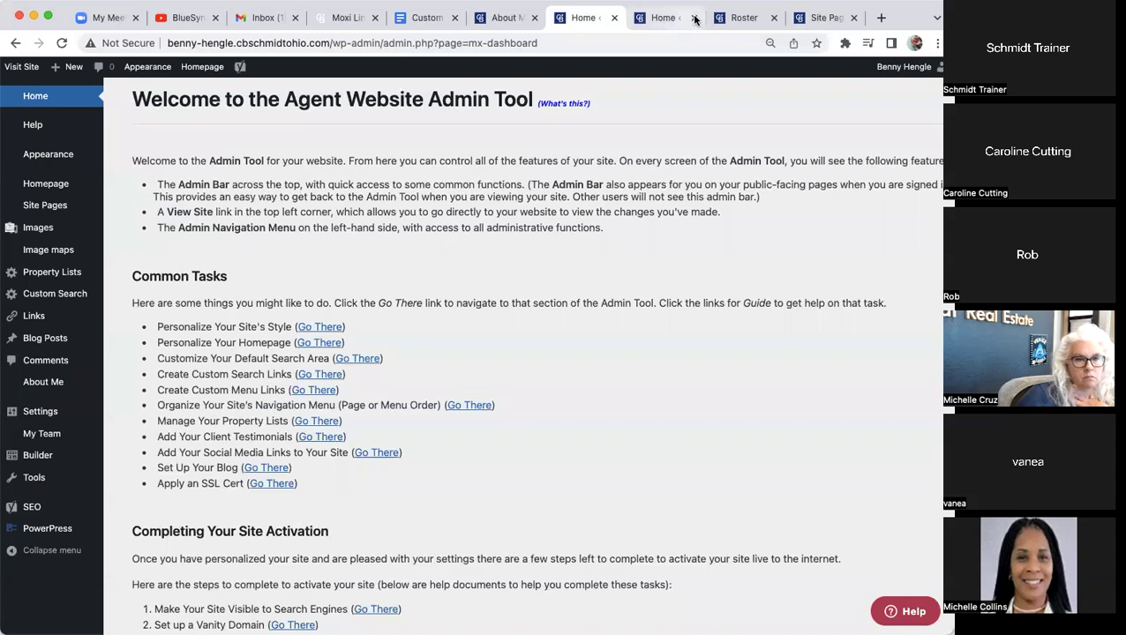
left_click(649, 20)
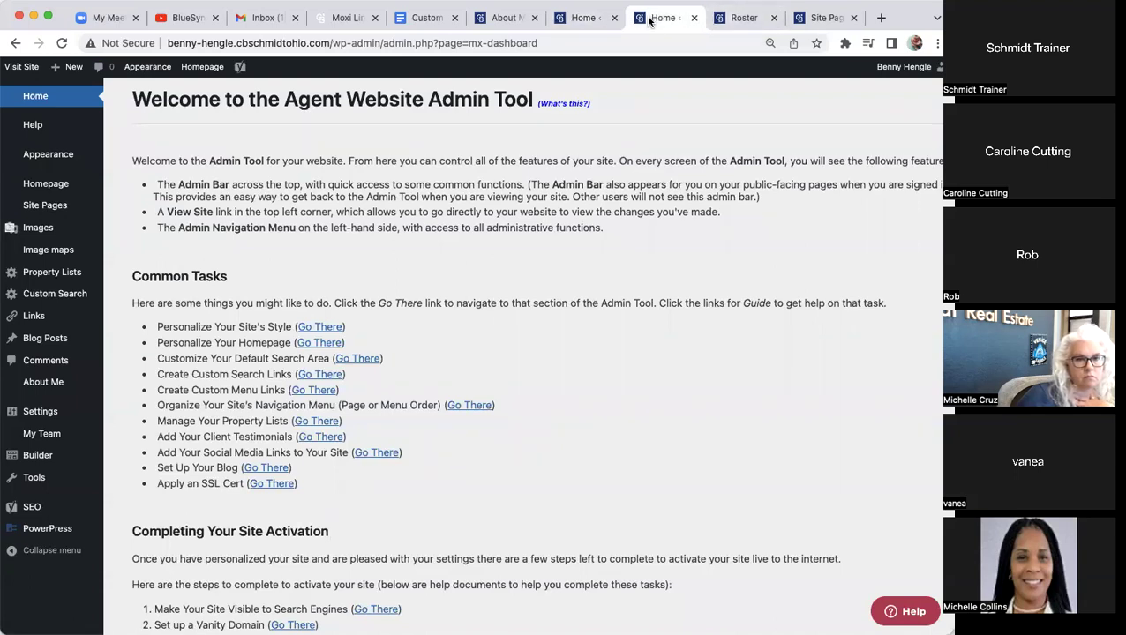
left_click(29, 66)
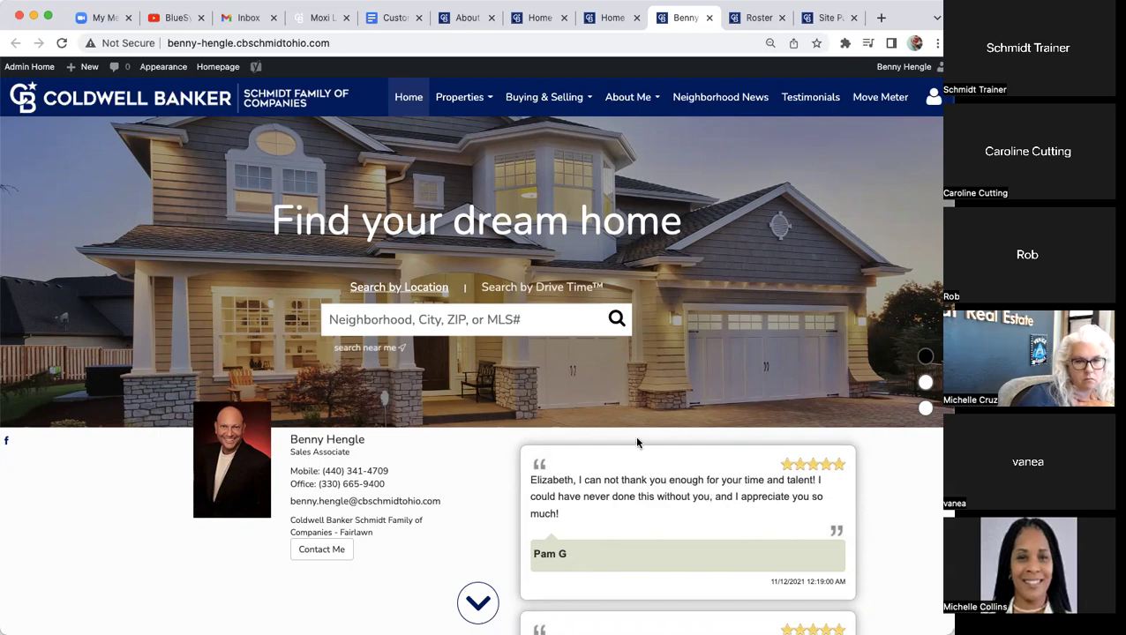
scroll(637, 441, "down", 2)
scroll(637, 441, "up", 2)
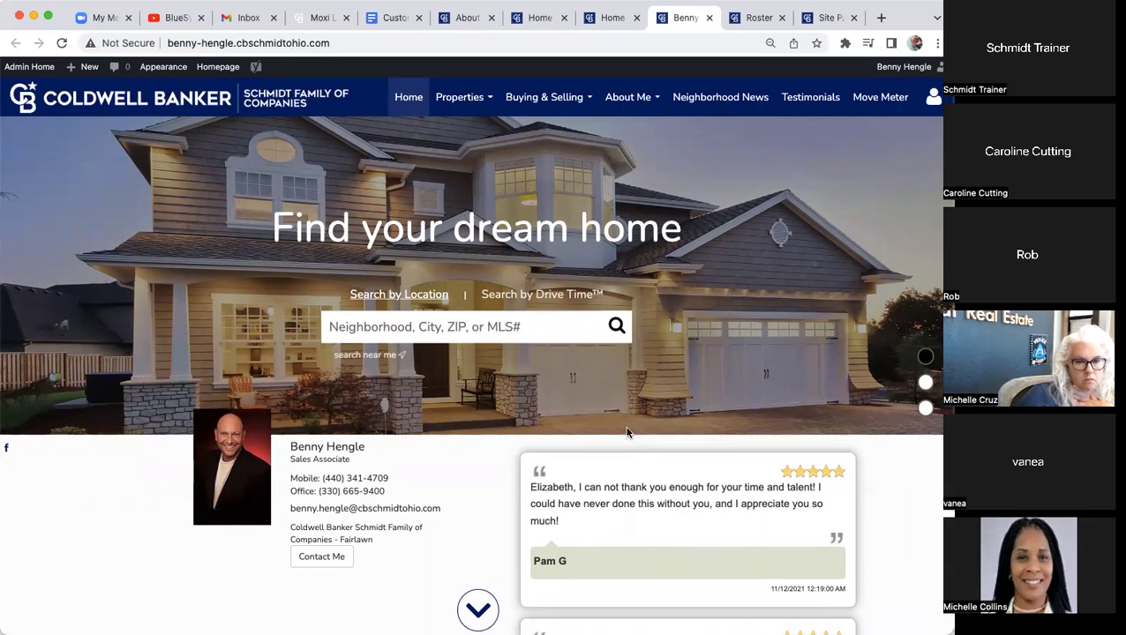
mouse_move(561, 93)
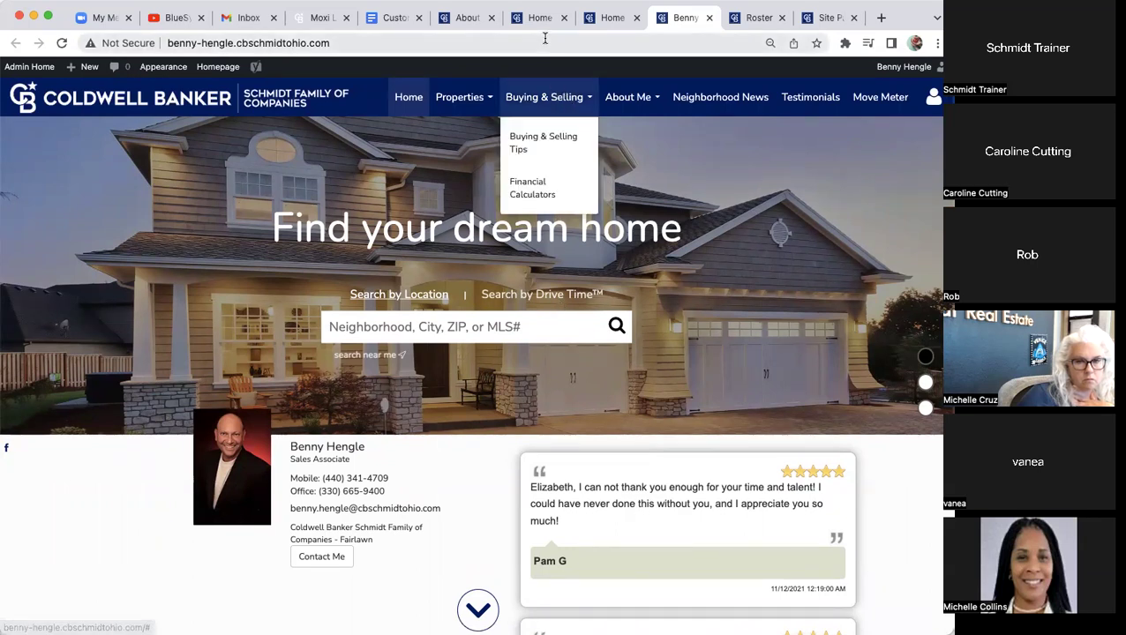
- Open Testimonial Tree from the Schmidt Real Estate Hub and start adding a new widget
left_click(755, 19)
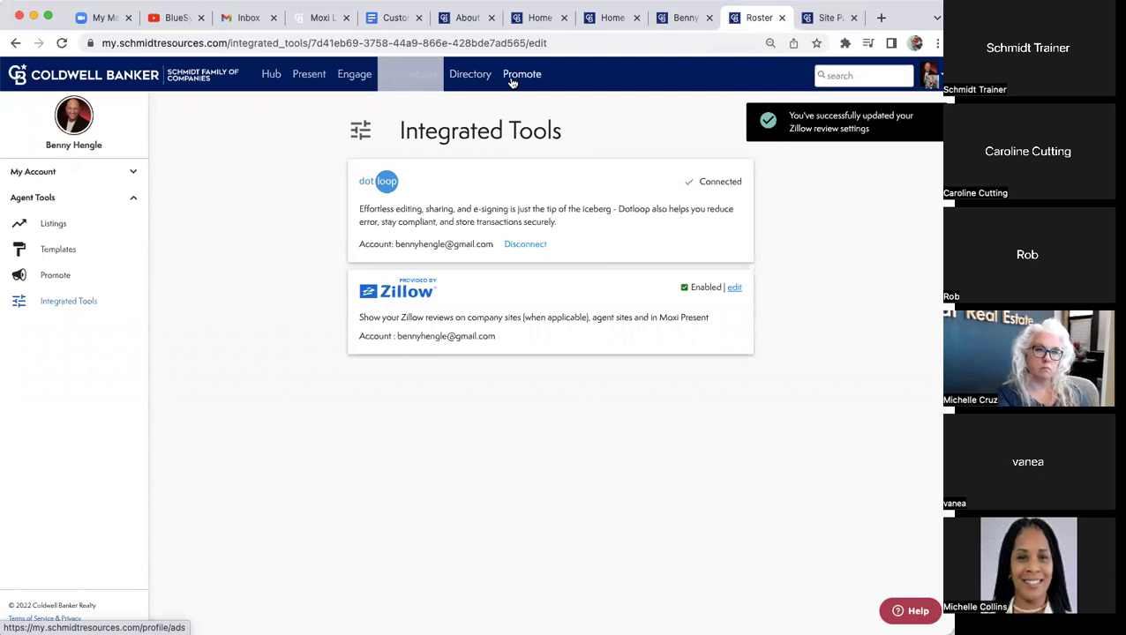
left_click(271, 76)
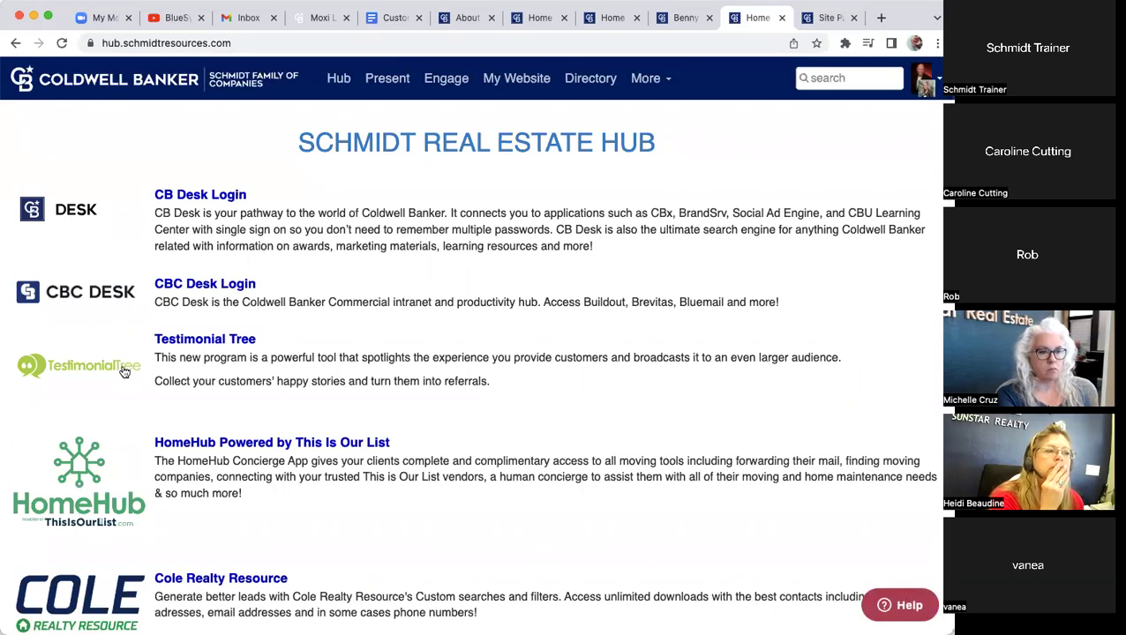
scroll(125, 373, "down", 1)
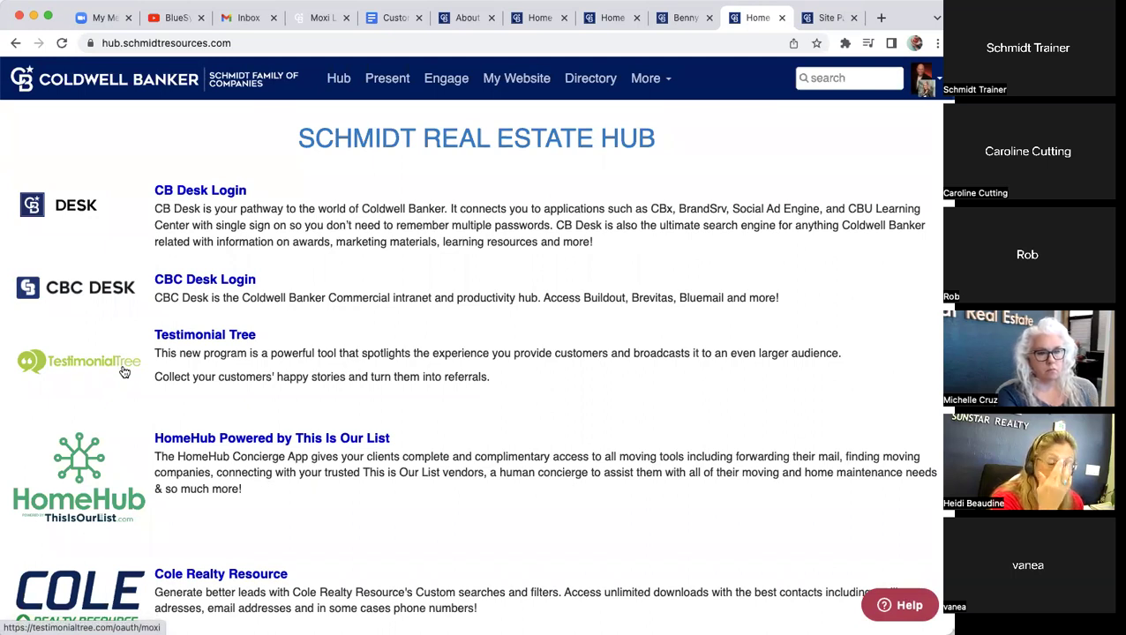
left_click(110, 366)
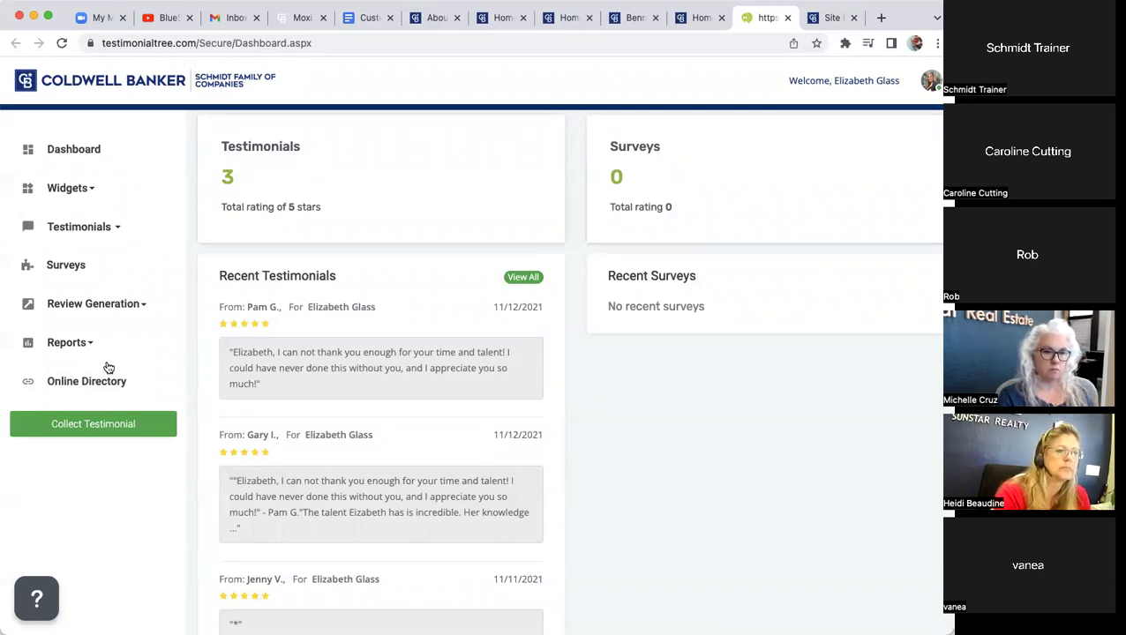
scroll(107, 367, "down", 1)
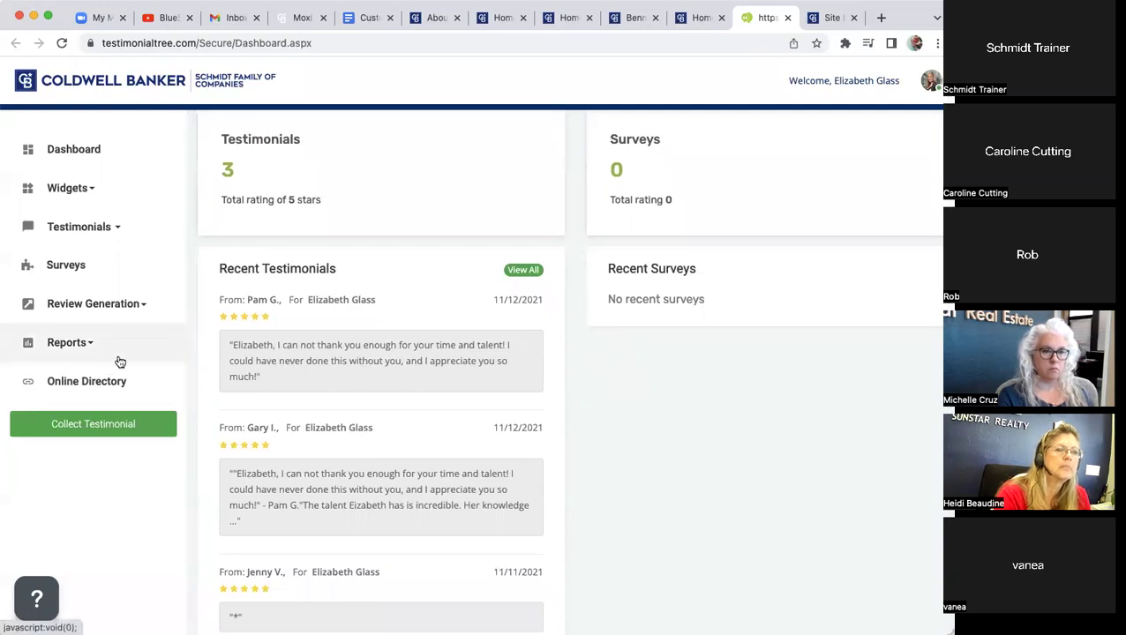
left_click(79, 191)
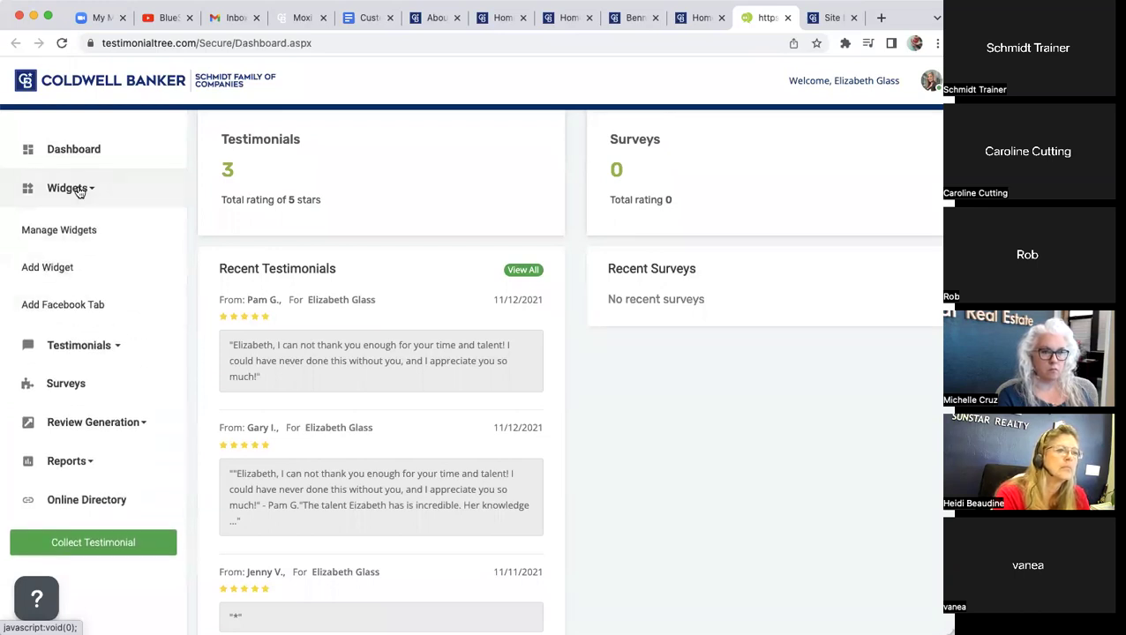
left_click(49, 268)
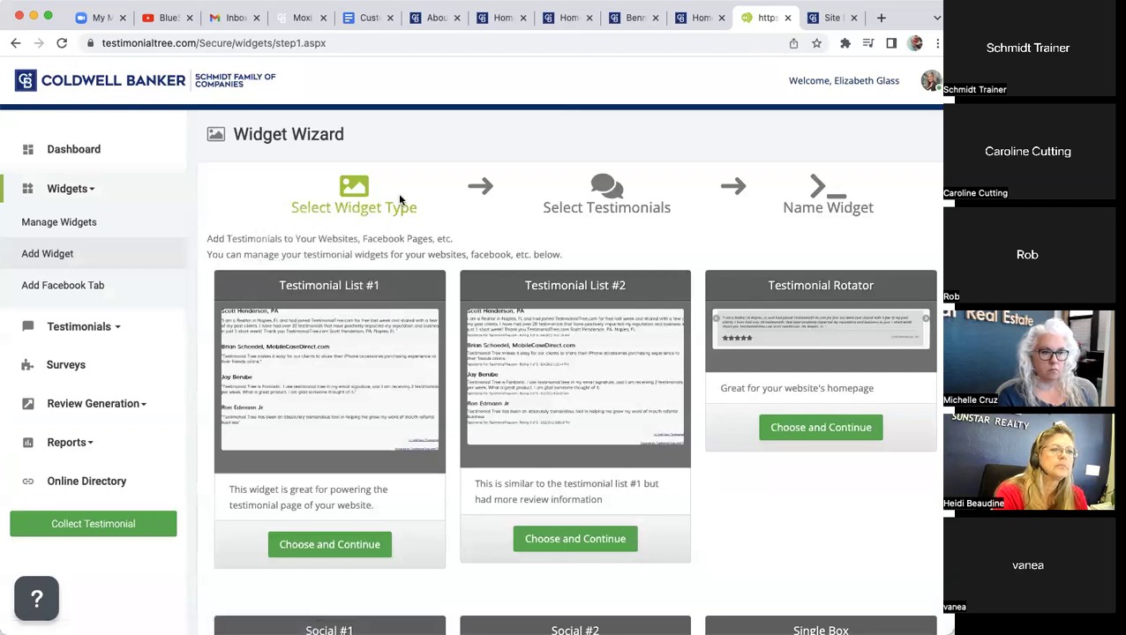
- Examine the widget types offered in the Widget Wizard, from the testimonial lists and social layouts to the rotators, columns and ratings widgets
scroll(524, 244, "down", 2)
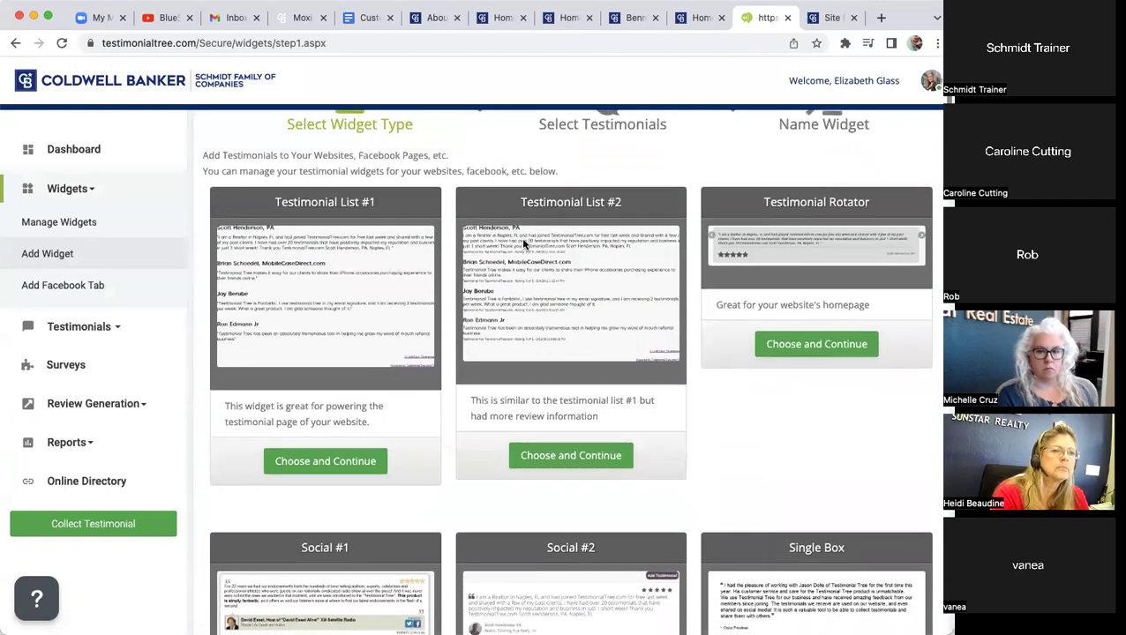
scroll(524, 244, "down", 4)
scroll(523, 244, "down", 4)
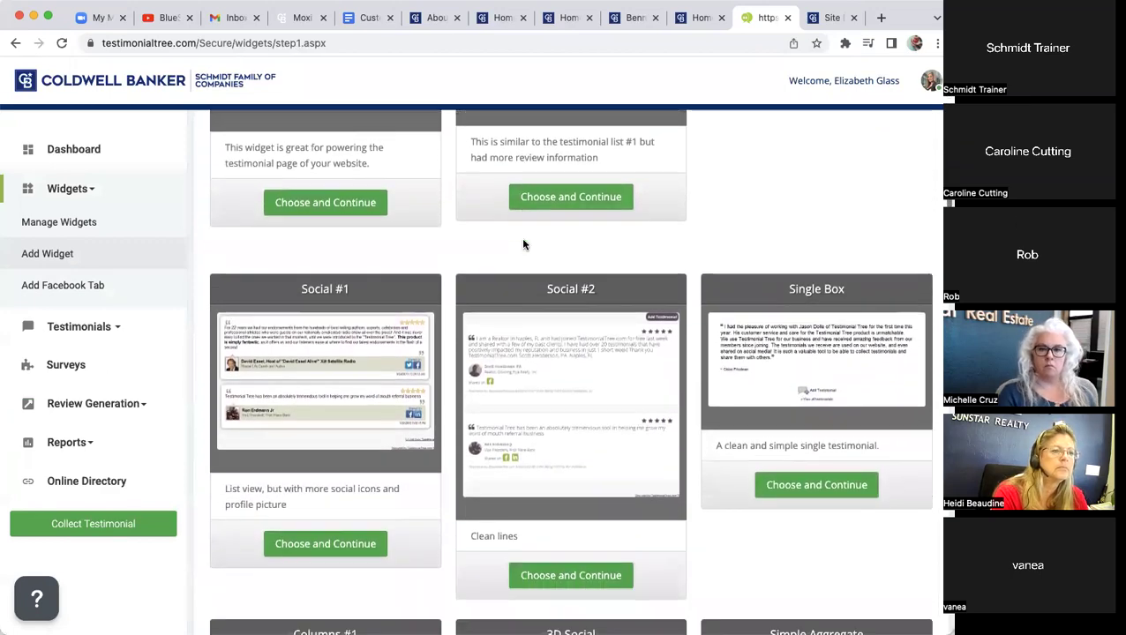
scroll(524, 244, "down", 4)
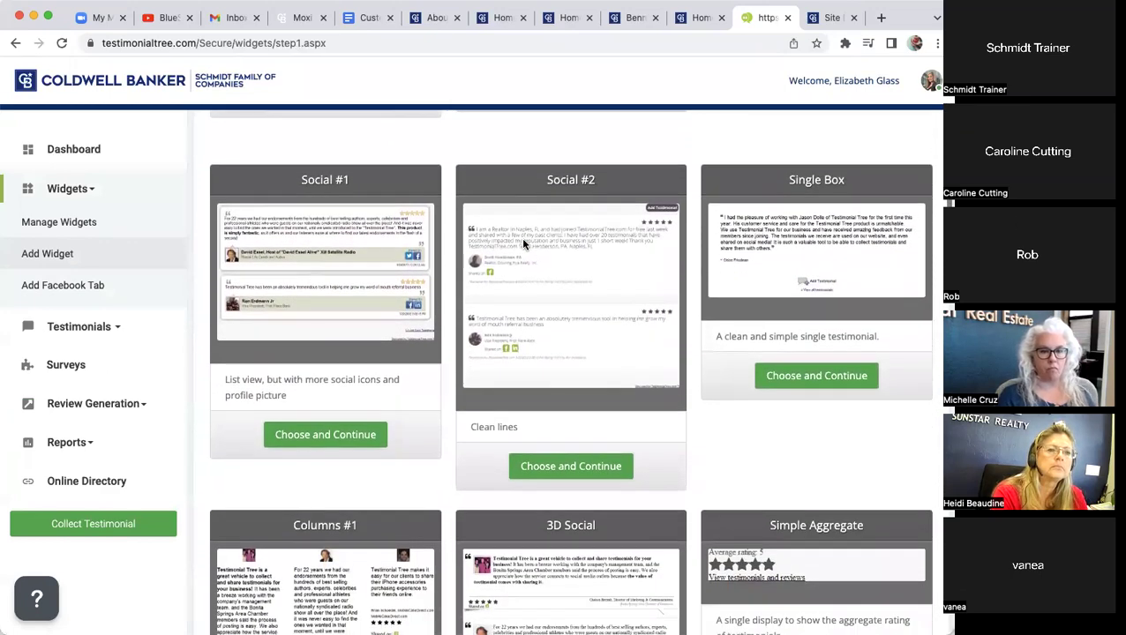
scroll(524, 244, "down", 2)
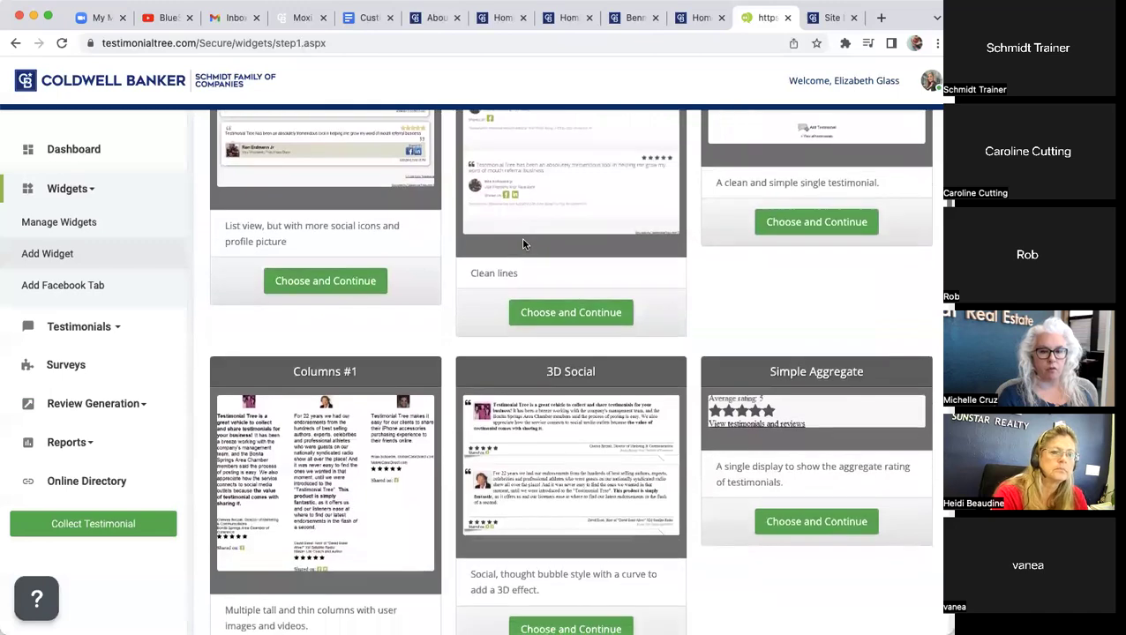
scroll(523, 244, "up", 12)
scroll(524, 245, "up", 1)
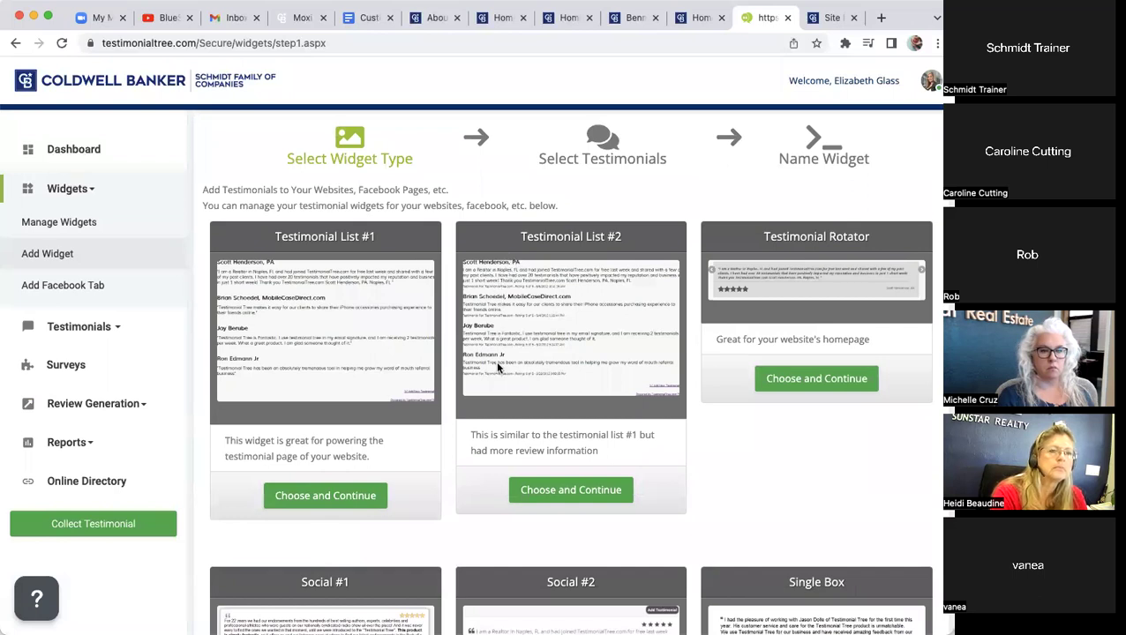
scroll(495, 361, "down", 1)
scroll(498, 367, "down", 5)
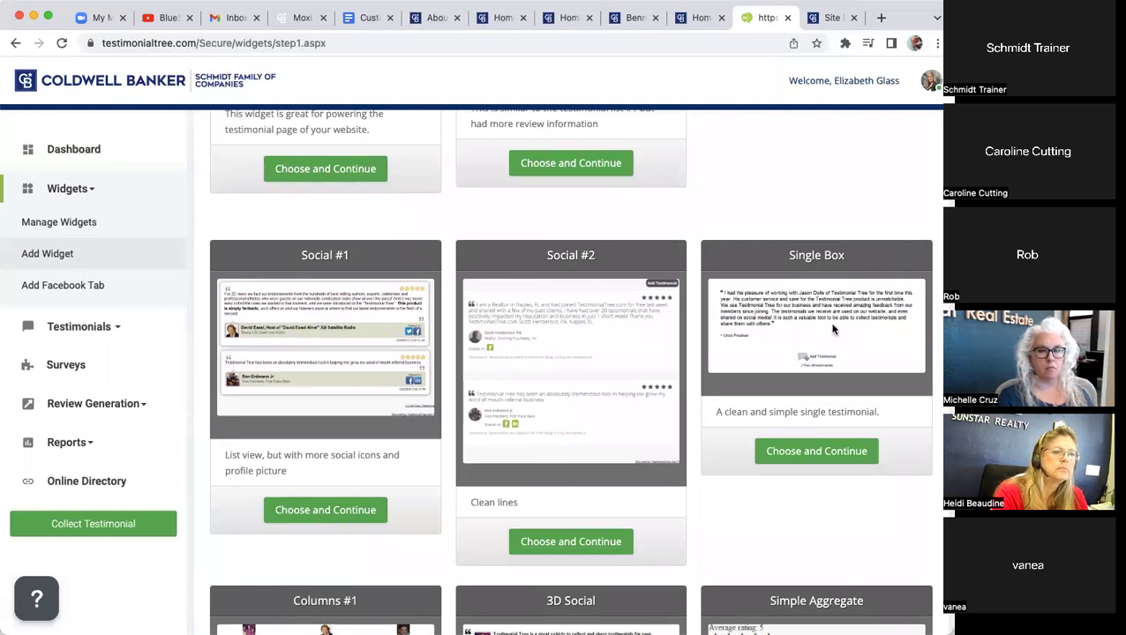
scroll(832, 328, "down", 5)
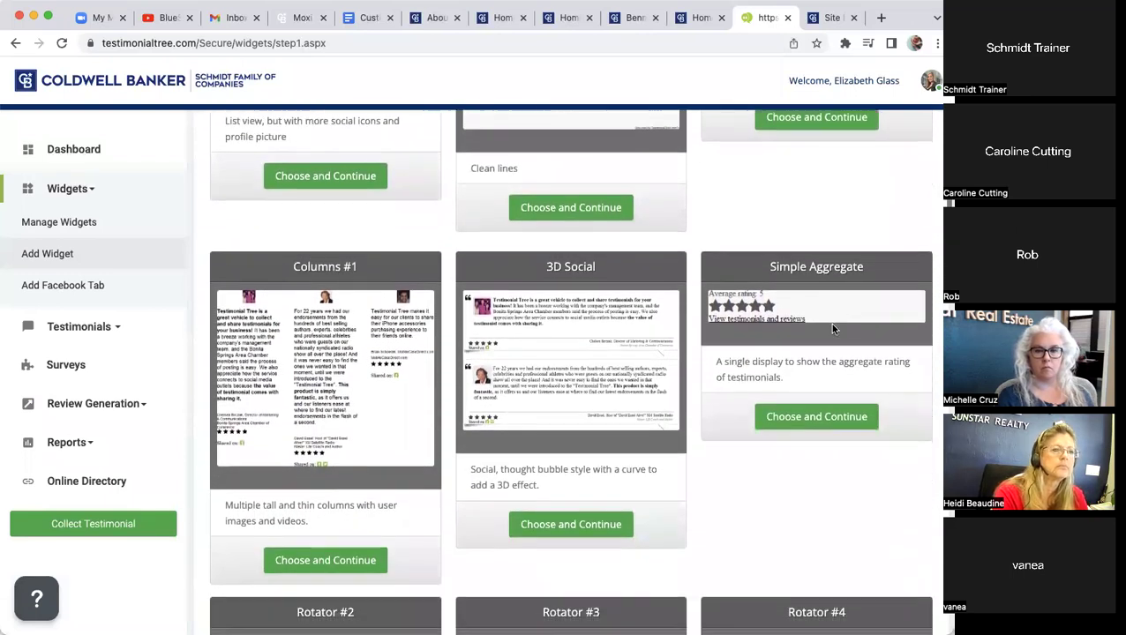
scroll(832, 328, "down", 1)
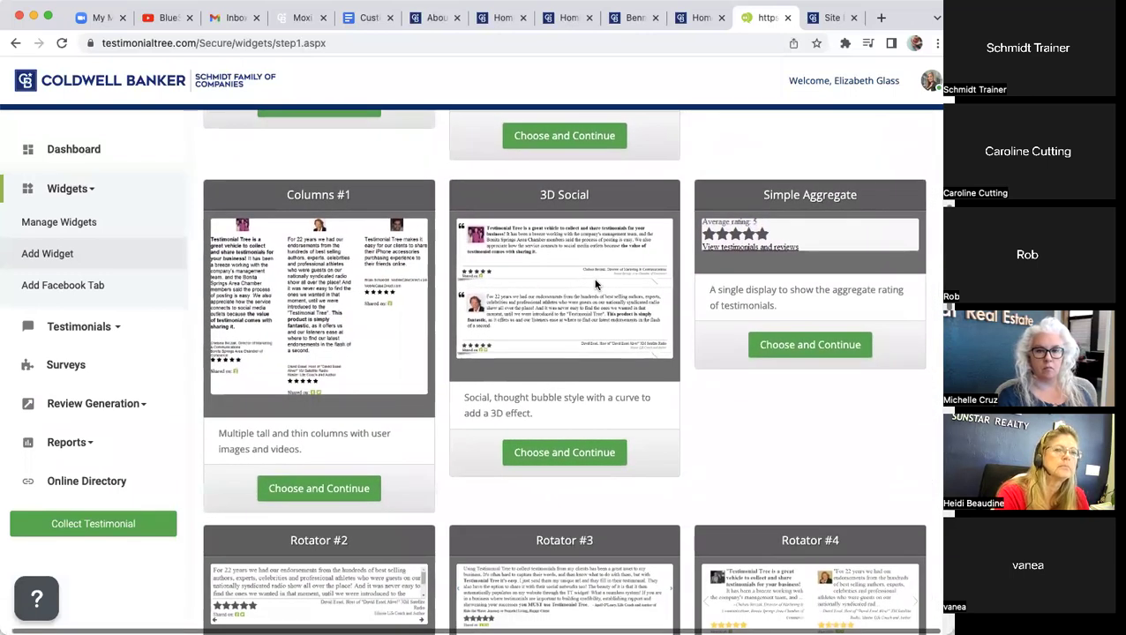
scroll(596, 284, "down", 2)
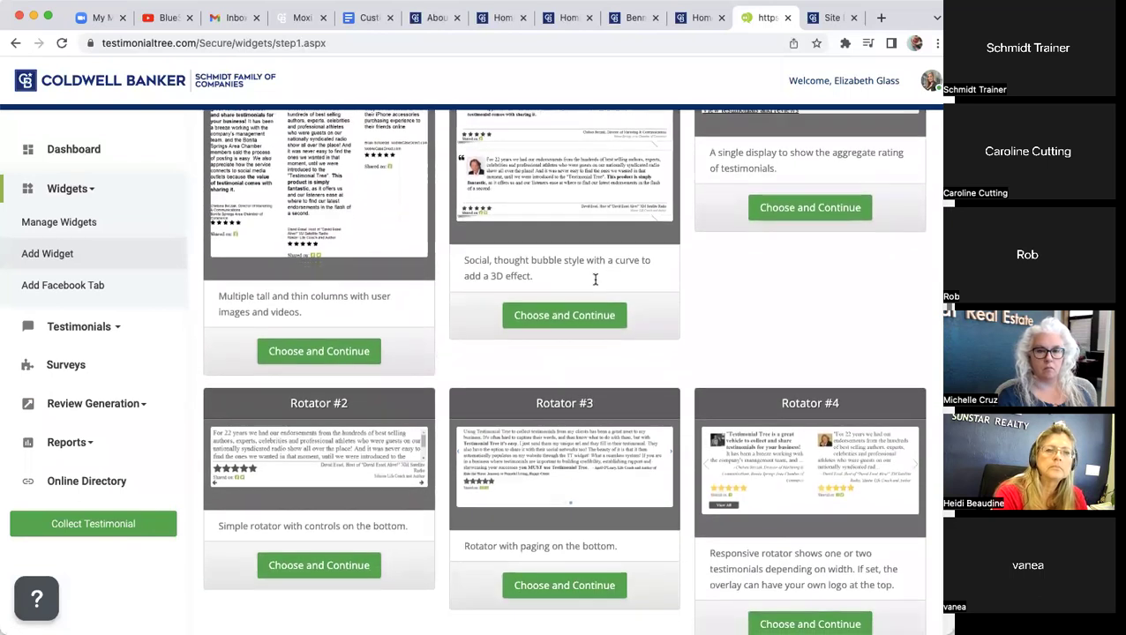
scroll(595, 279, "down", 1)
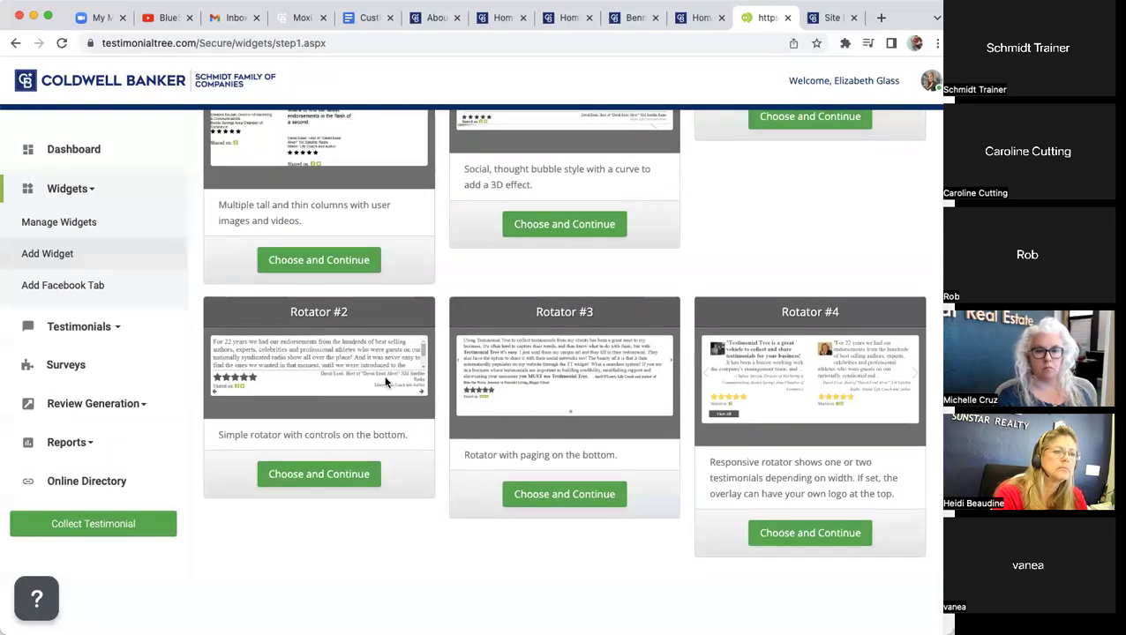
scroll(523, 376, "down", 4)
scroll(522, 377, "down", 5)
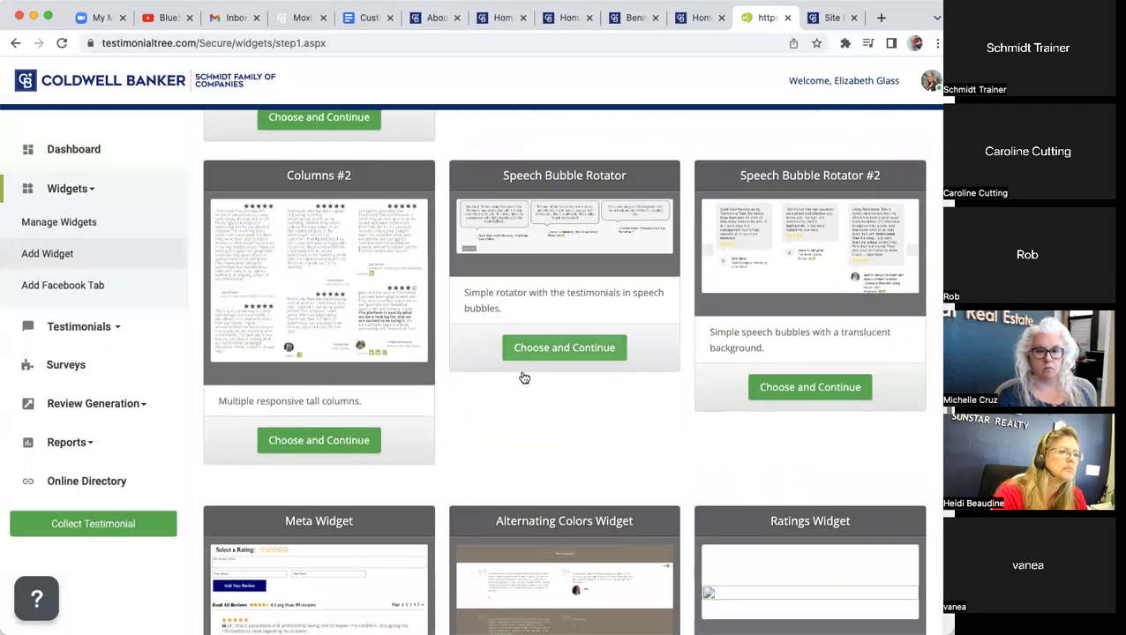
scroll(524, 378, "down", 1)
scroll(522, 377, "down", 6)
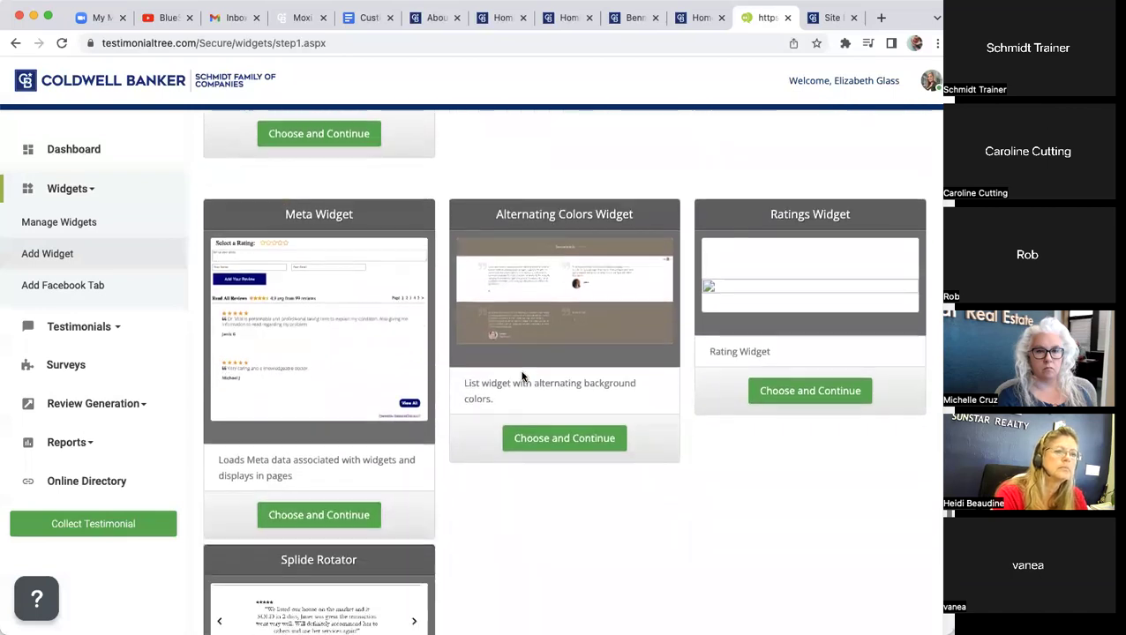
scroll(524, 377, "up", 3)
scroll(524, 378, "up", 4)
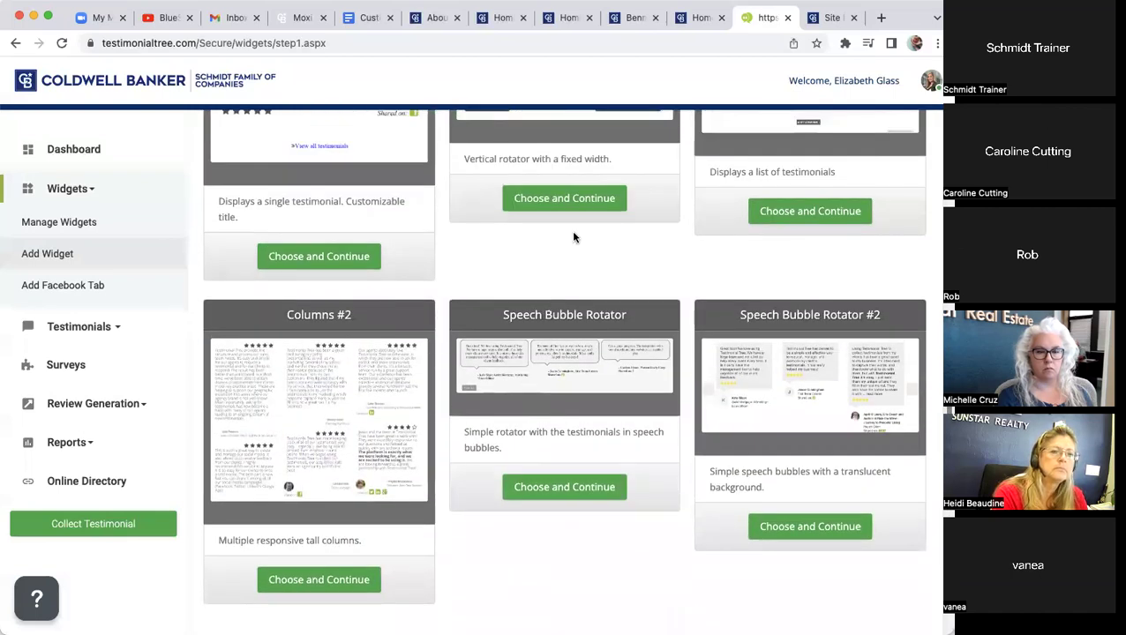
- Switch back to the agent's live website and examine the layout of the testimonials on its home page
left_click(636, 20)
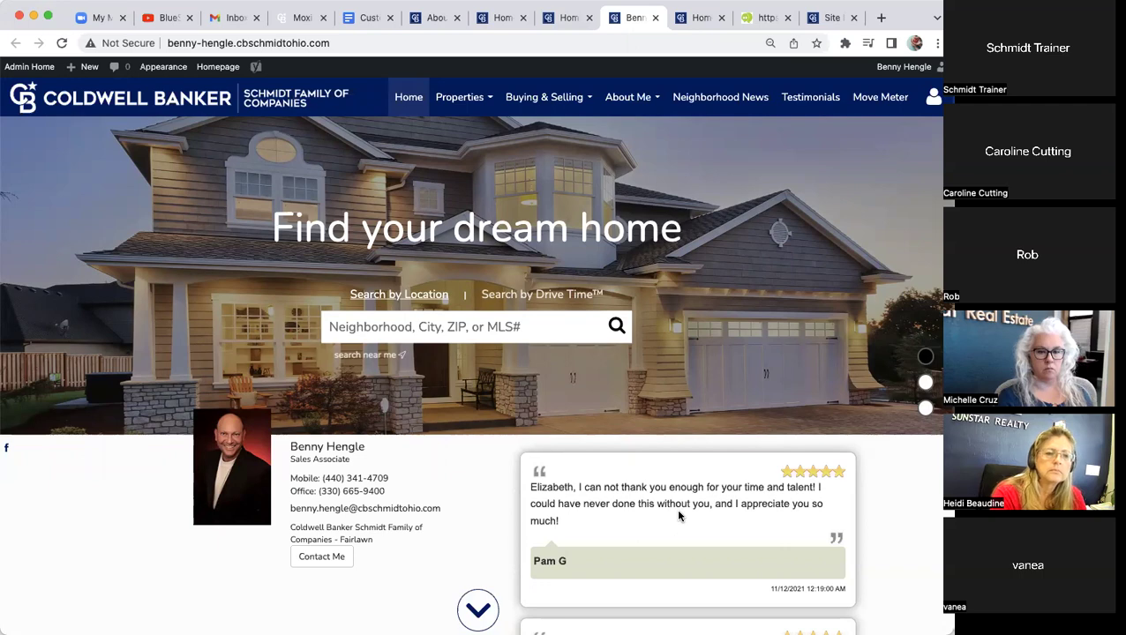
scroll(679, 517, "down", 2)
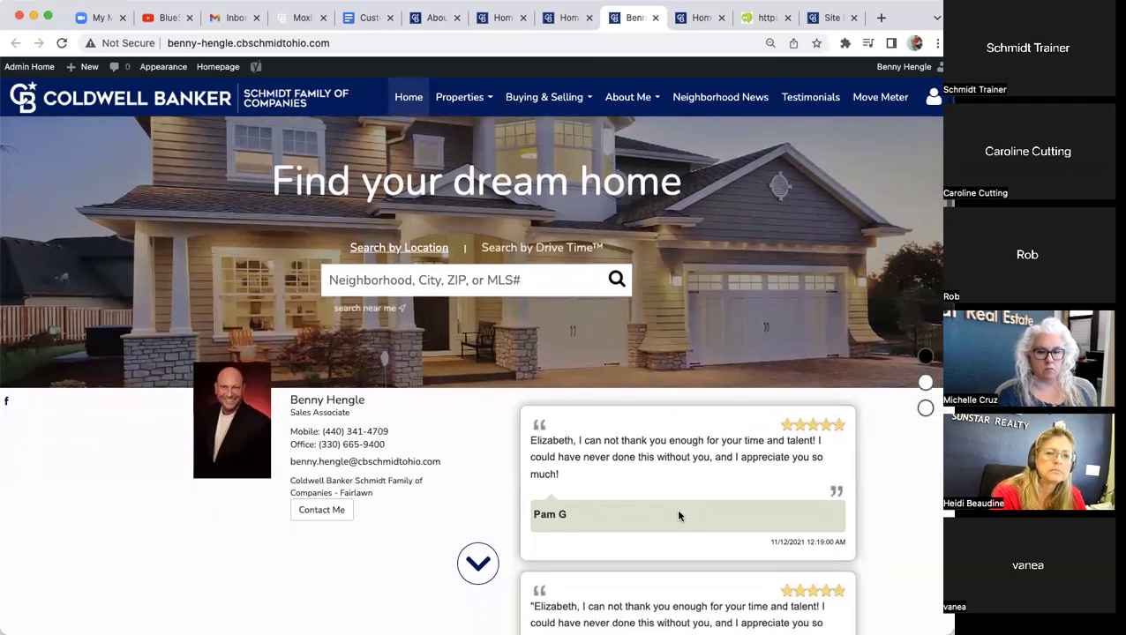
scroll(679, 517, "up", 2)
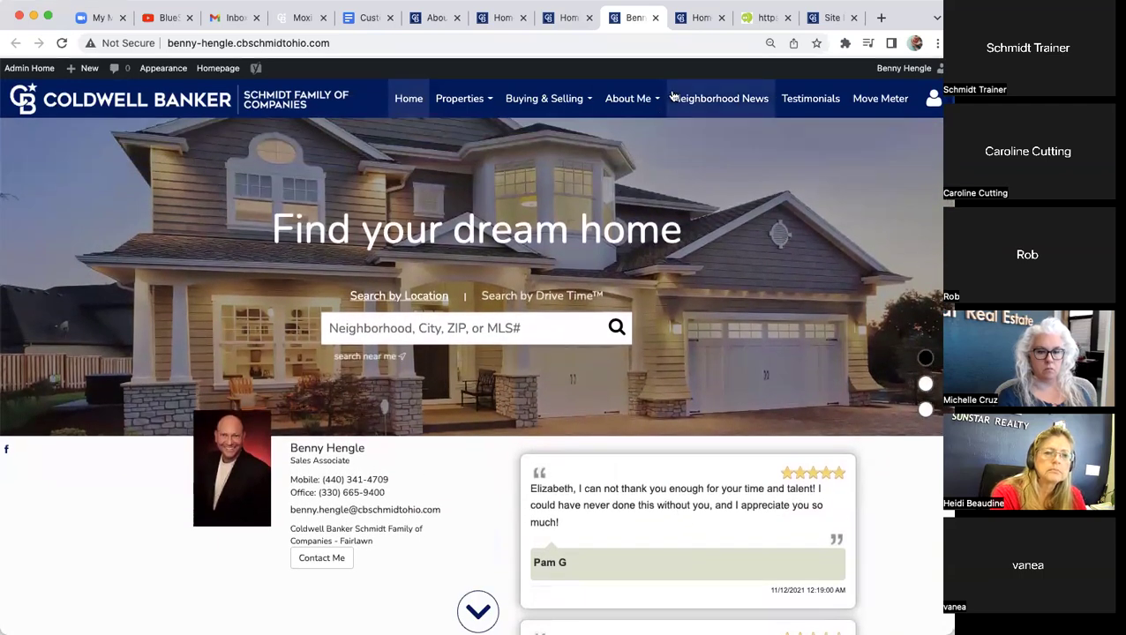
- Return to the Testimonial Tree Widget Wizard and examine the single box, rotator, speech bubble, meta and alternating colors widget types
left_click(760, 17)
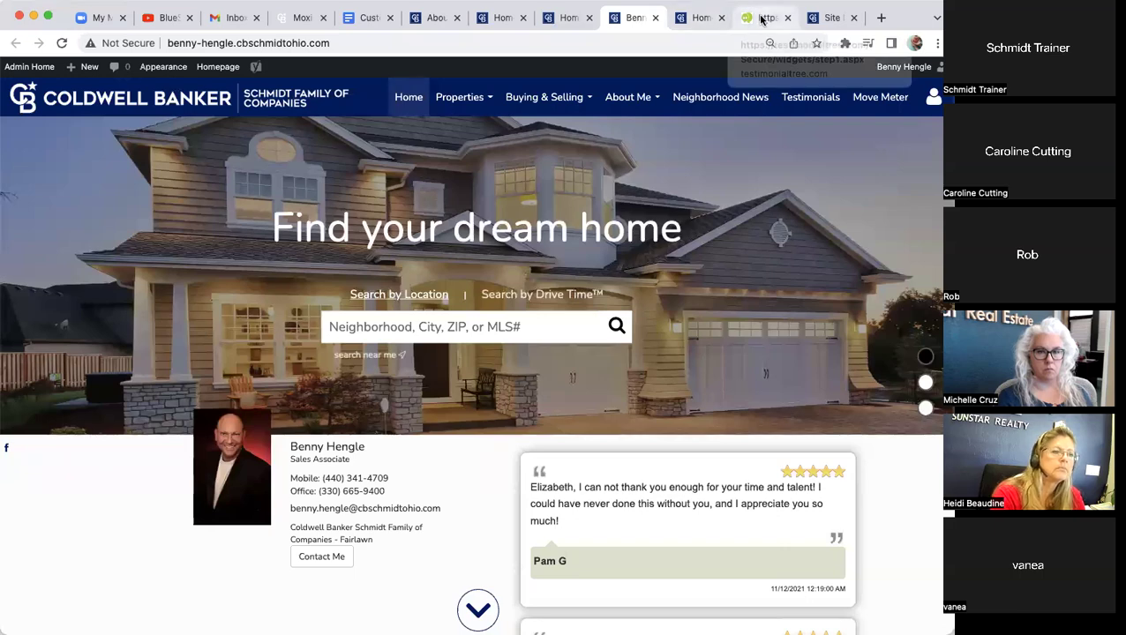
scroll(600, 334, "down", 3)
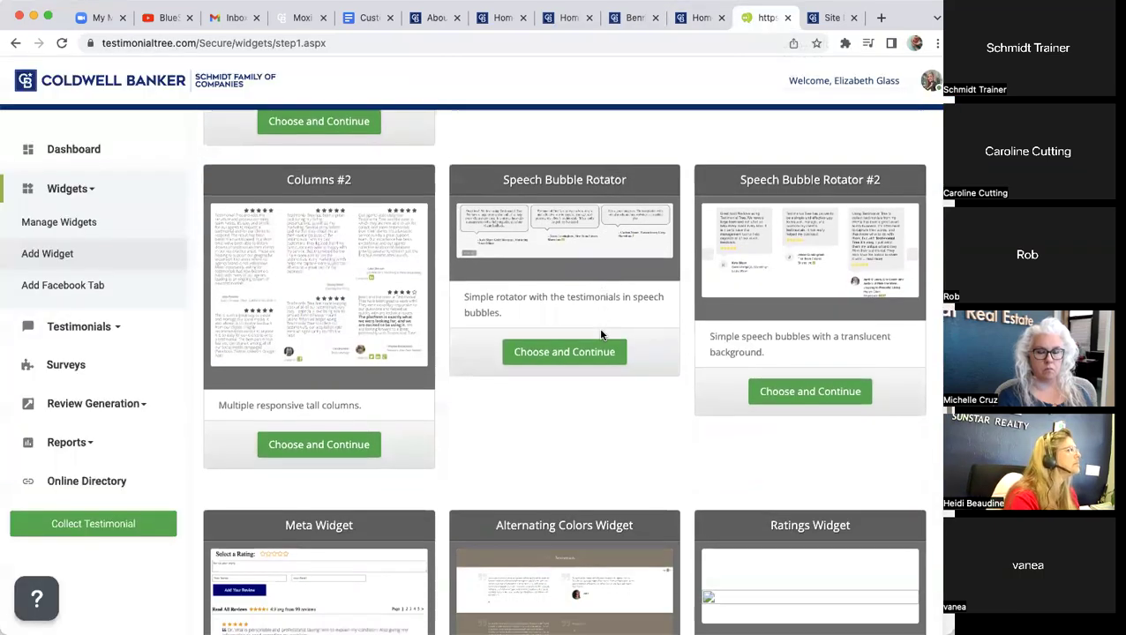
scroll(600, 333, "up", 3)
scroll(598, 328, "up", 4)
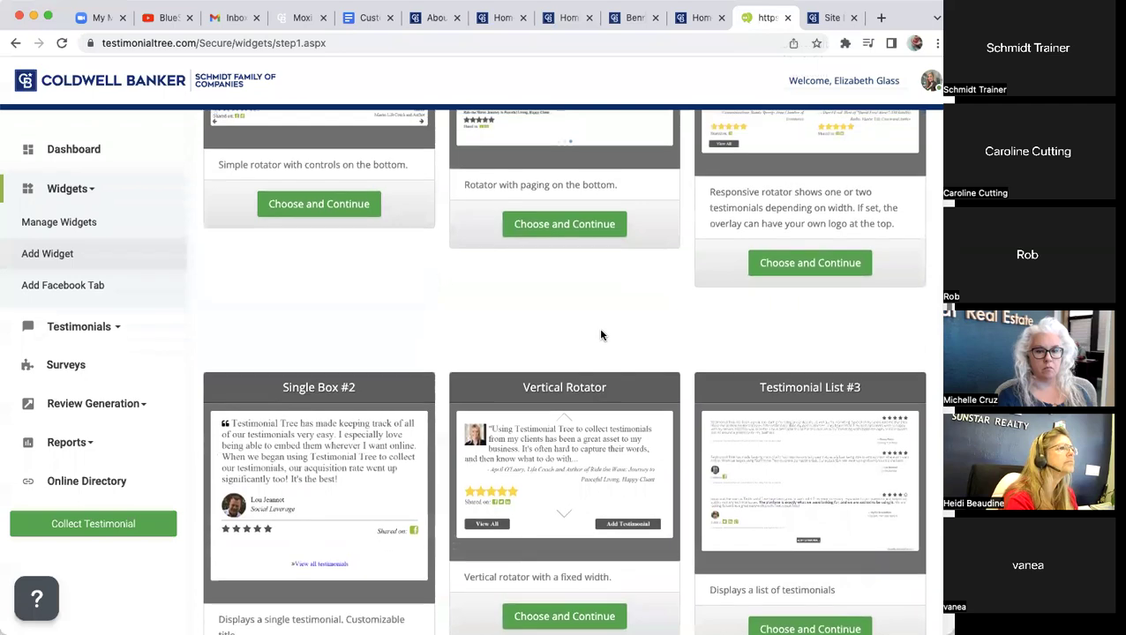
scroll(598, 327, "down", 7)
scroll(600, 332, "down", 3)
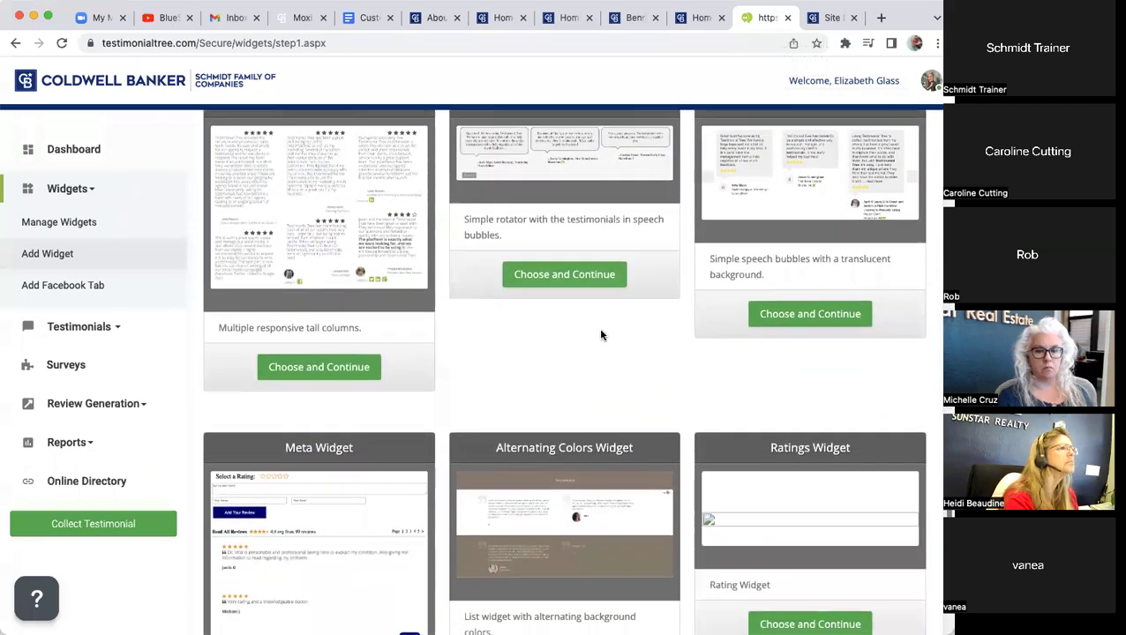
scroll(599, 332, "up", 4)
scroll(599, 332, "down", 1)
scroll(601, 333, "down", 5)
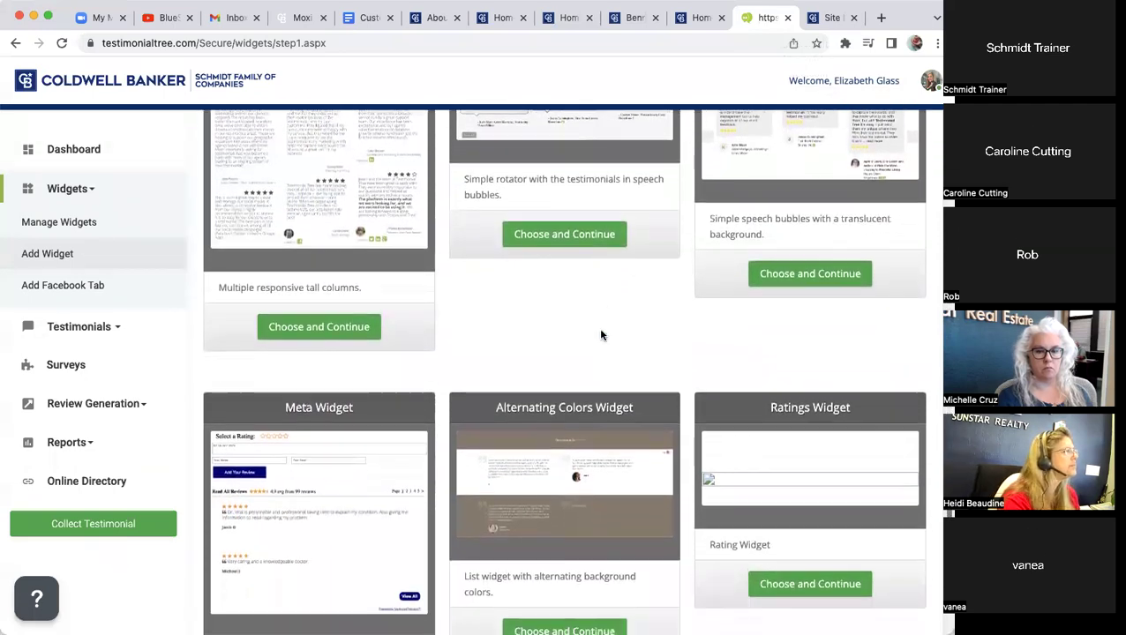
scroll(601, 334, "up", 12)
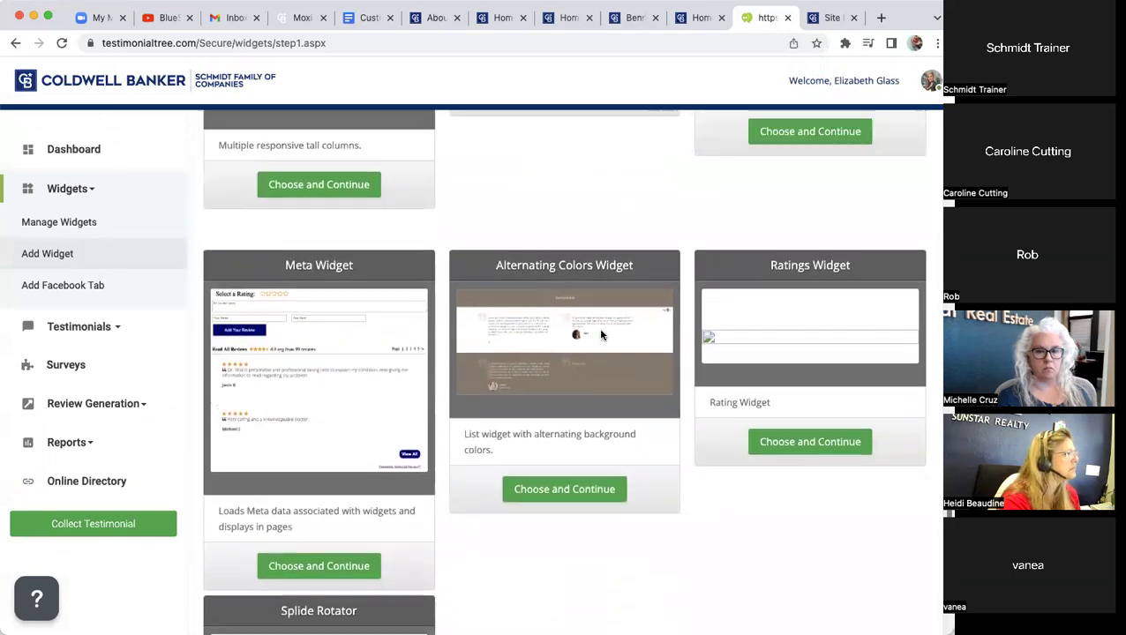
- Choose Social #1 as the type for the new widget in the Widget Wizard
scroll(601, 335, "up", 5)
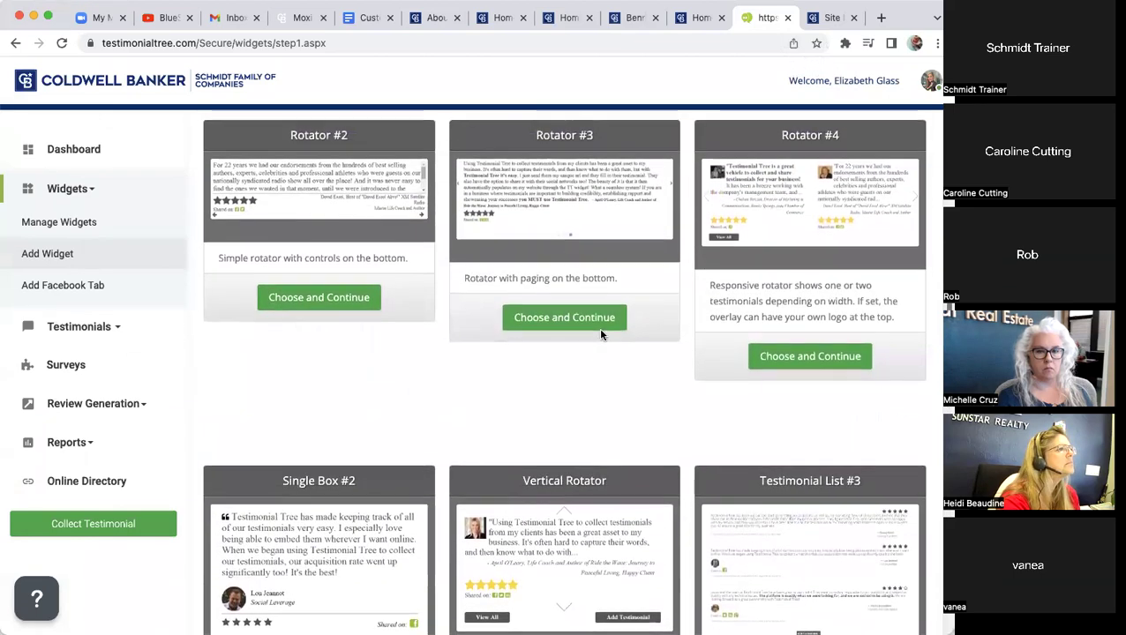
scroll(601, 333, "up", 3)
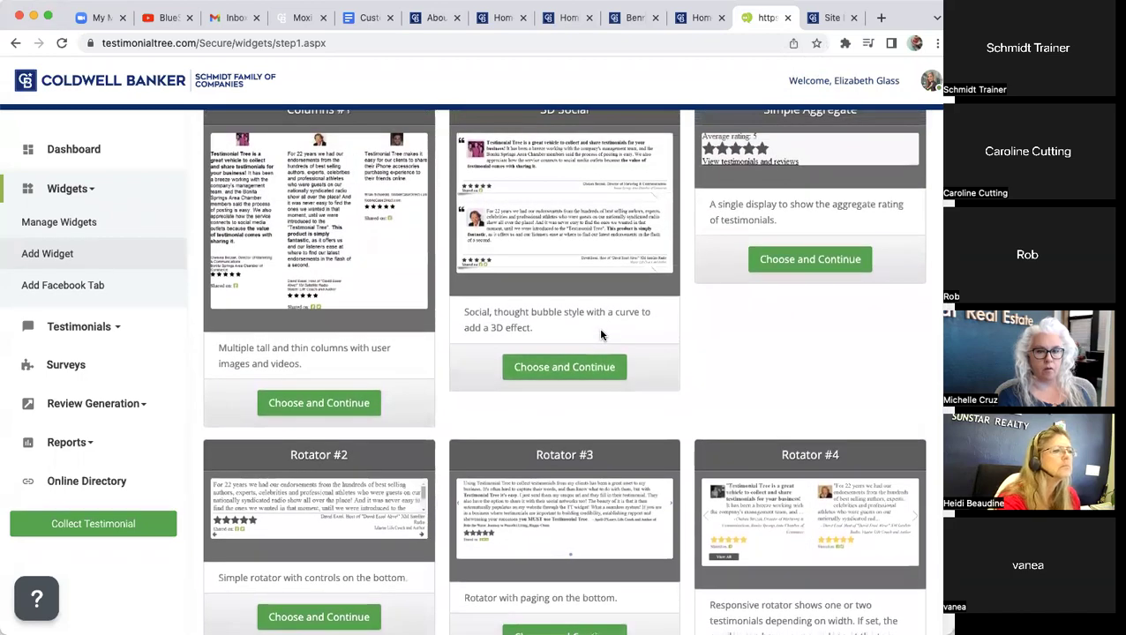
scroll(600, 334, "up", 6)
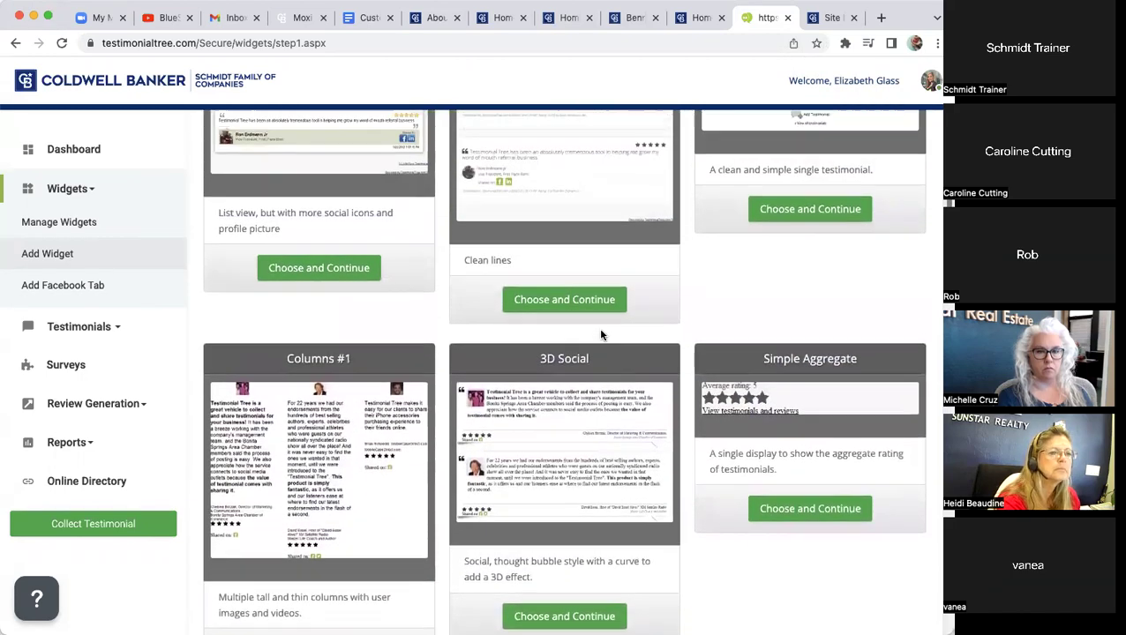
scroll(600, 331, "up", 5)
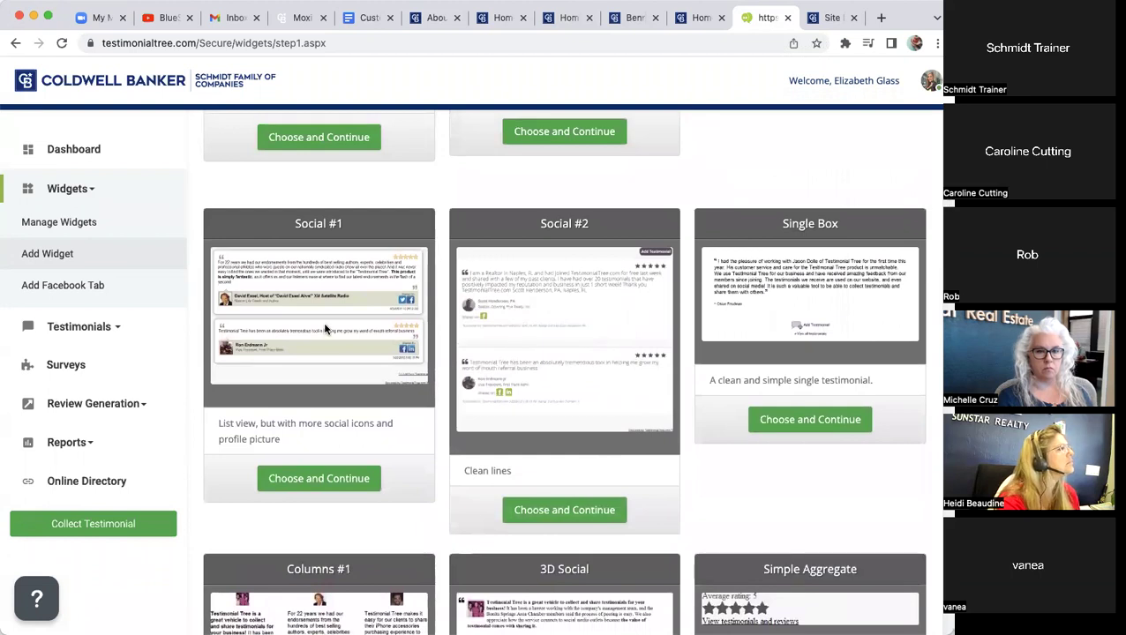
scroll(325, 329, "up", 5)
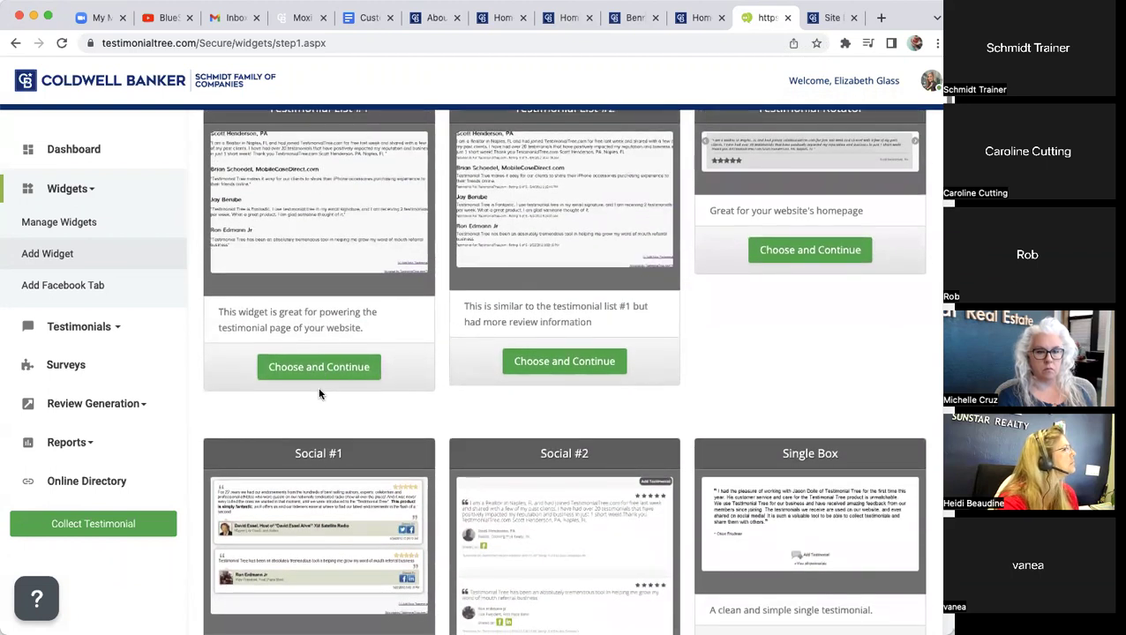
scroll(322, 470, "down", 5)
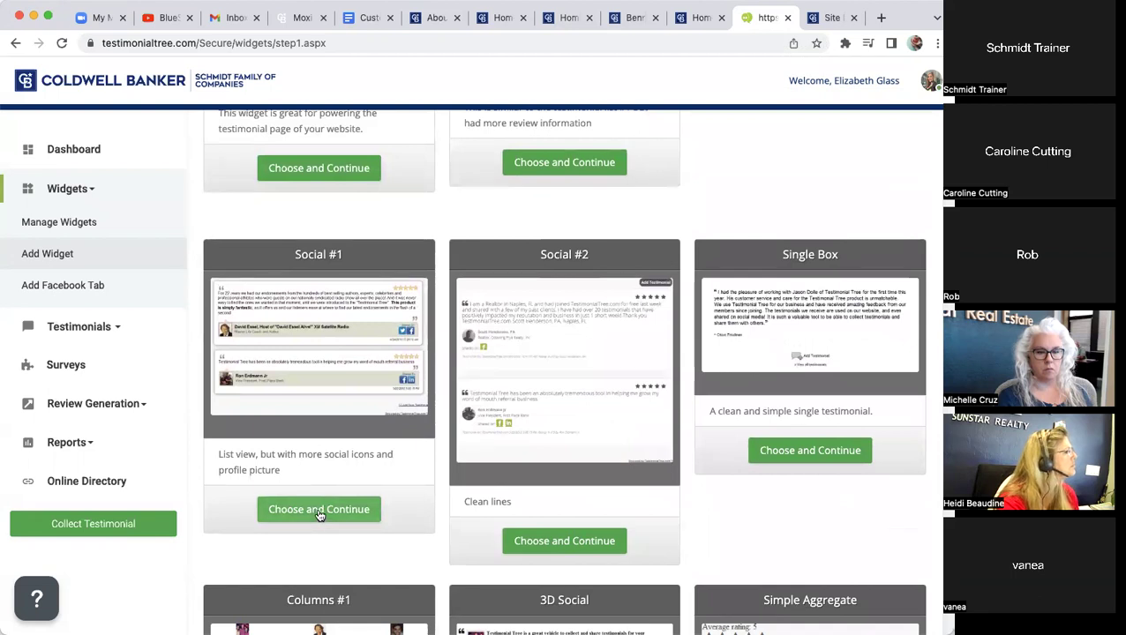
left_click(319, 512)
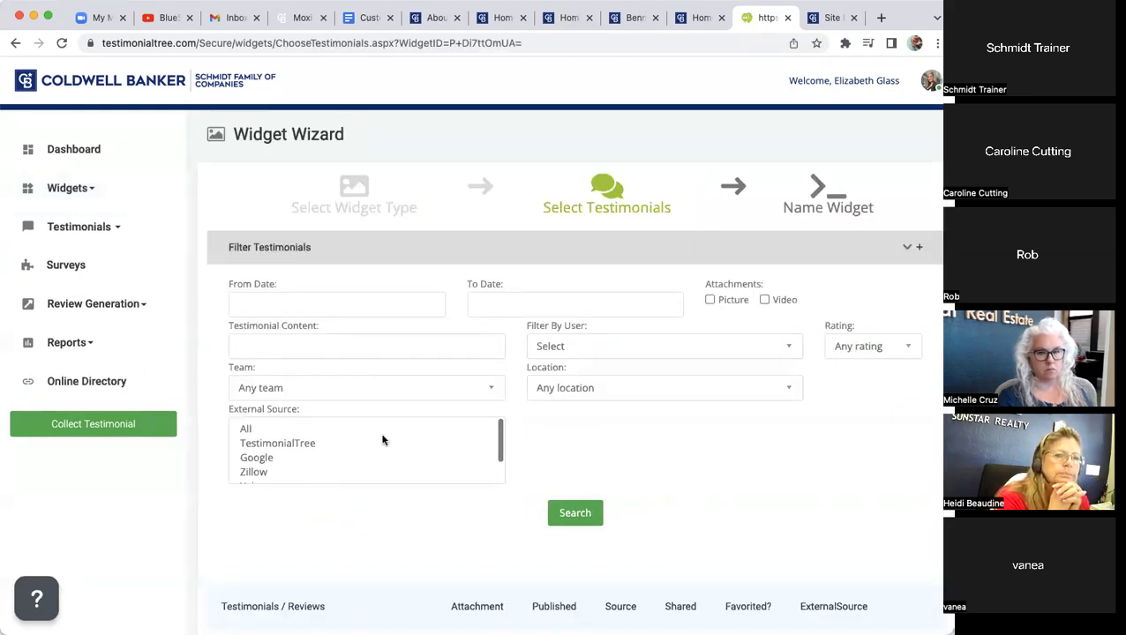
- Add the first two testimonials in the list to the widget and continue to the naming stage
scroll(383, 440, "down", 2)
scroll(618, 443, "down", 5)
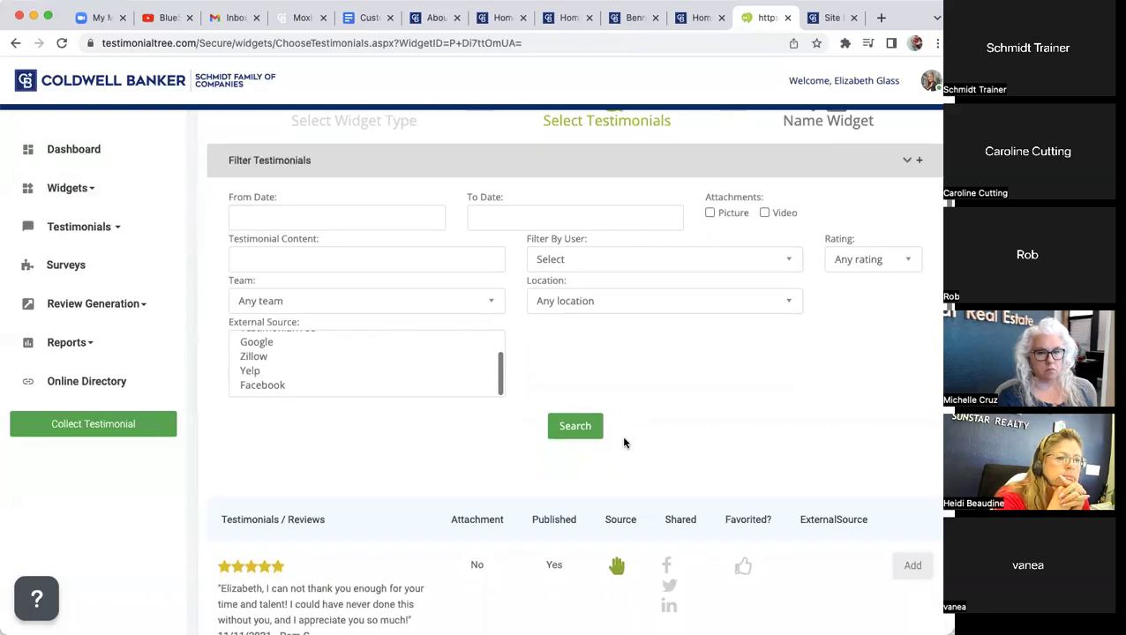
scroll(624, 443, "down", 4)
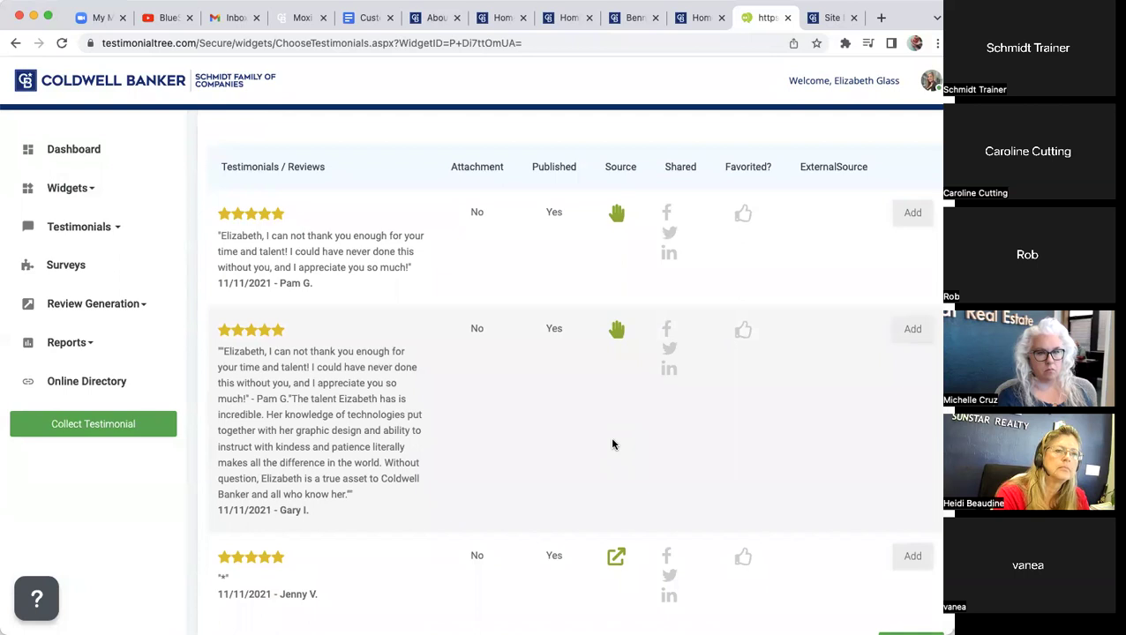
scroll(530, 422, "down", 2)
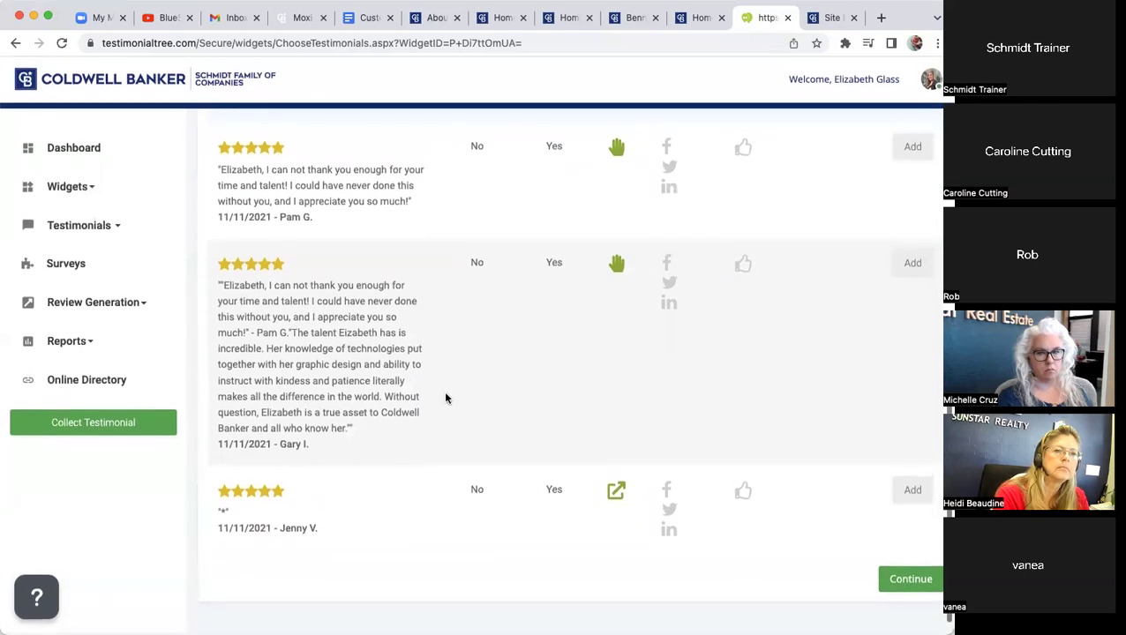
left_click(109, 228)
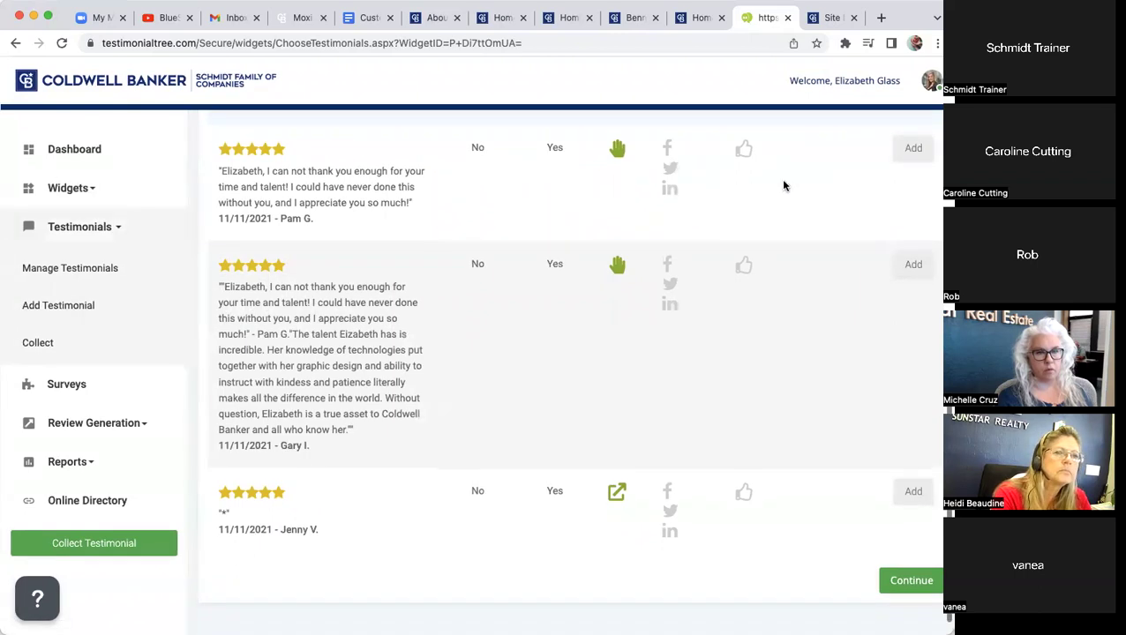
left_click(913, 148)
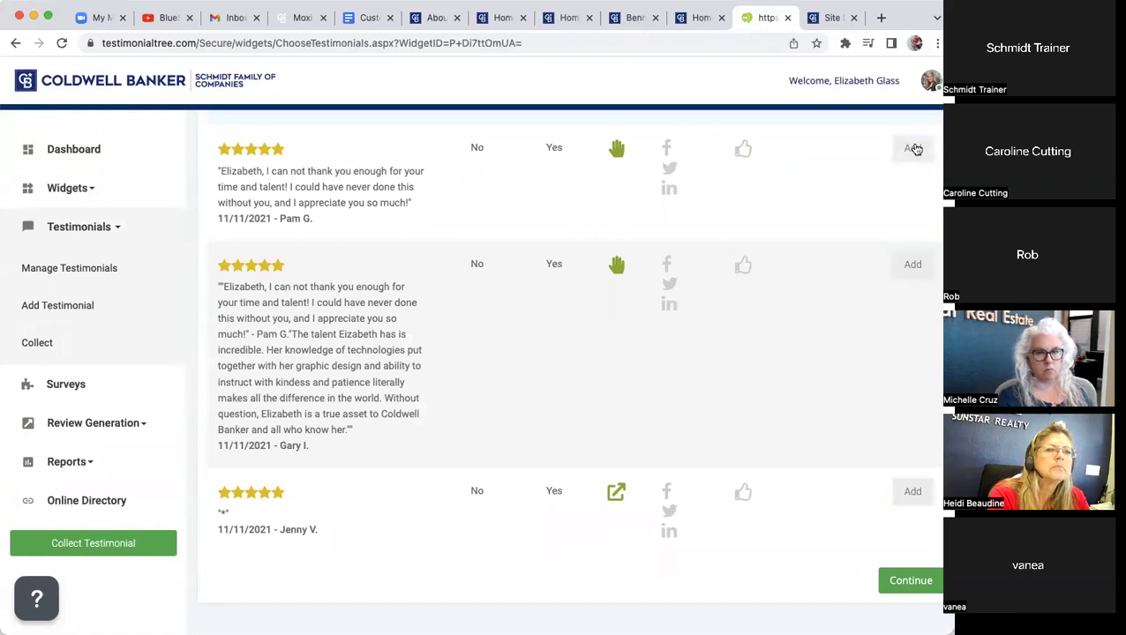
left_click(912, 149)
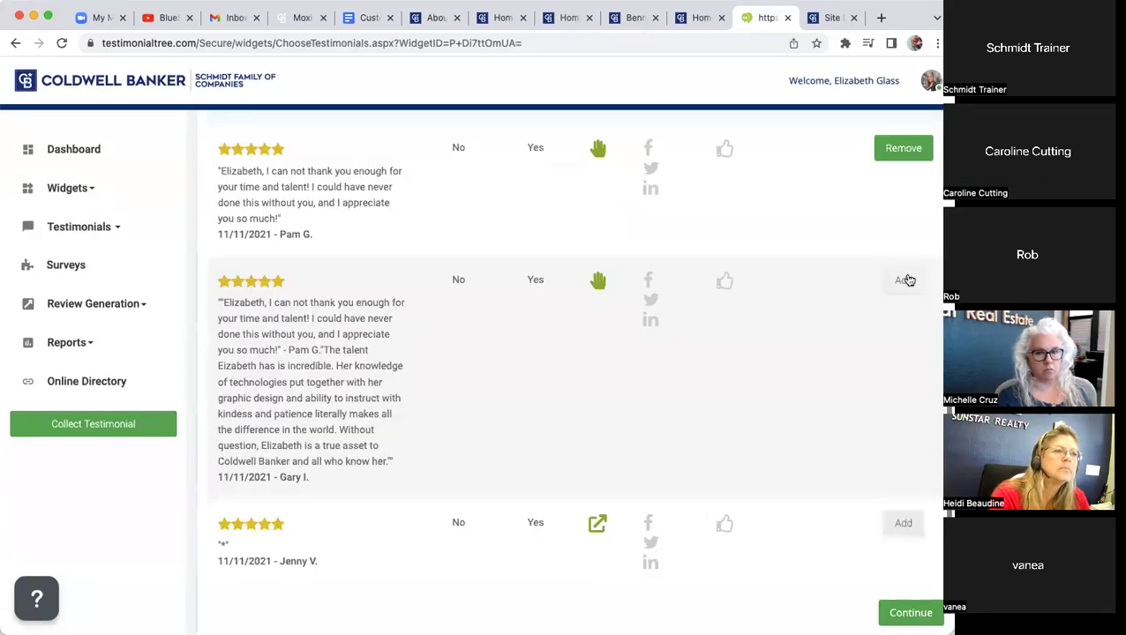
left_click(906, 278)
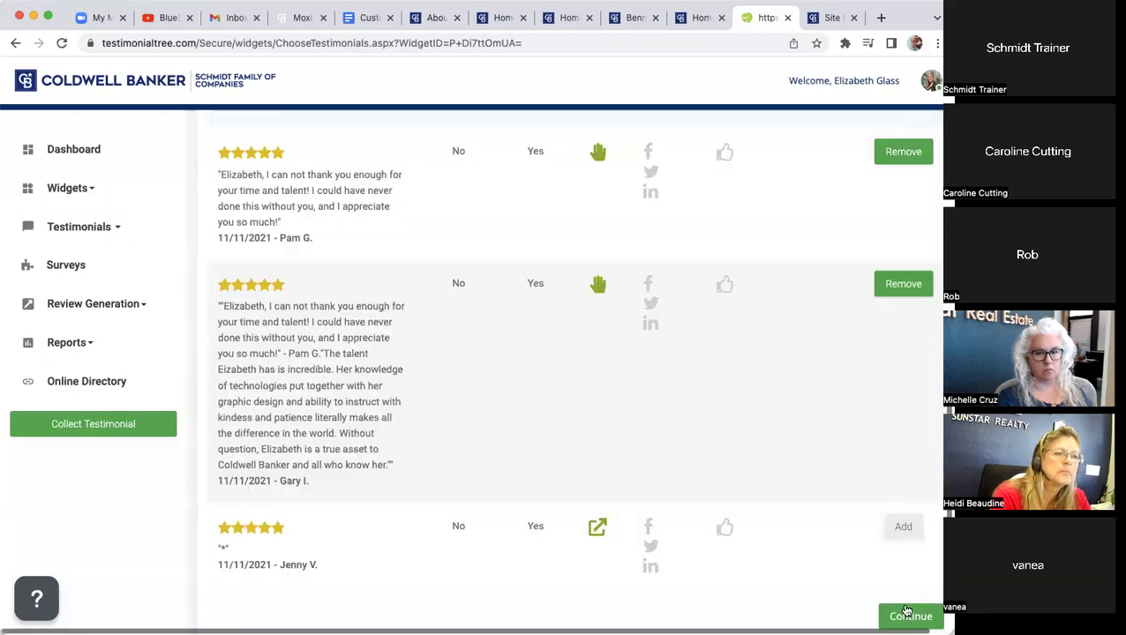
left_click(909, 615)
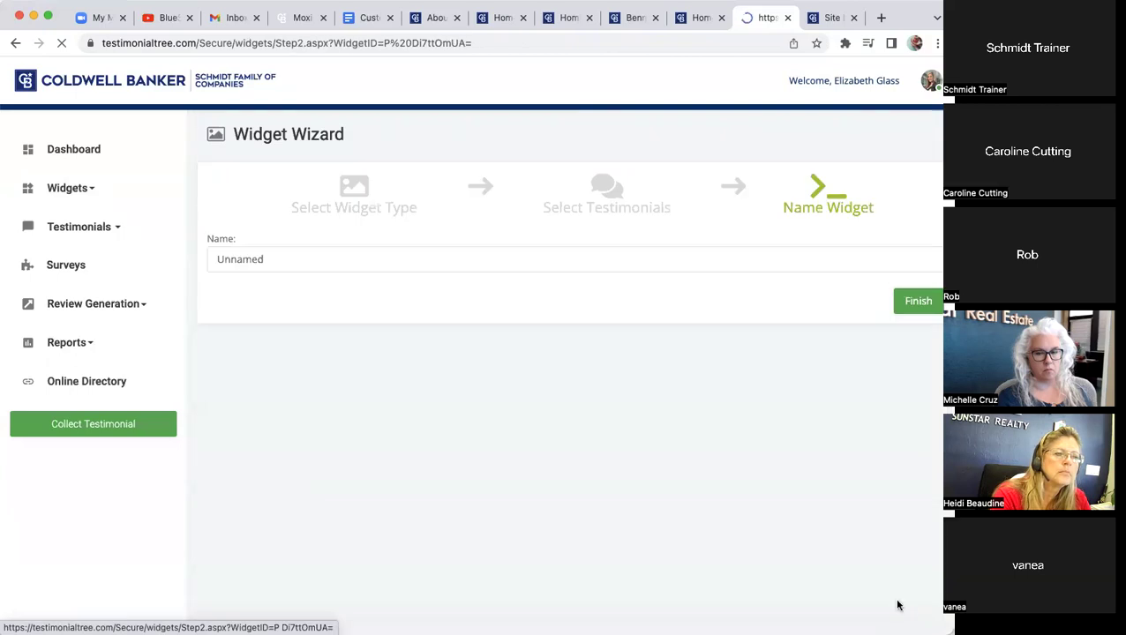
- Name the widget Test3 and finish creating it
left_click(268, 260)
left_click_drag(275, 260, 203, 261)
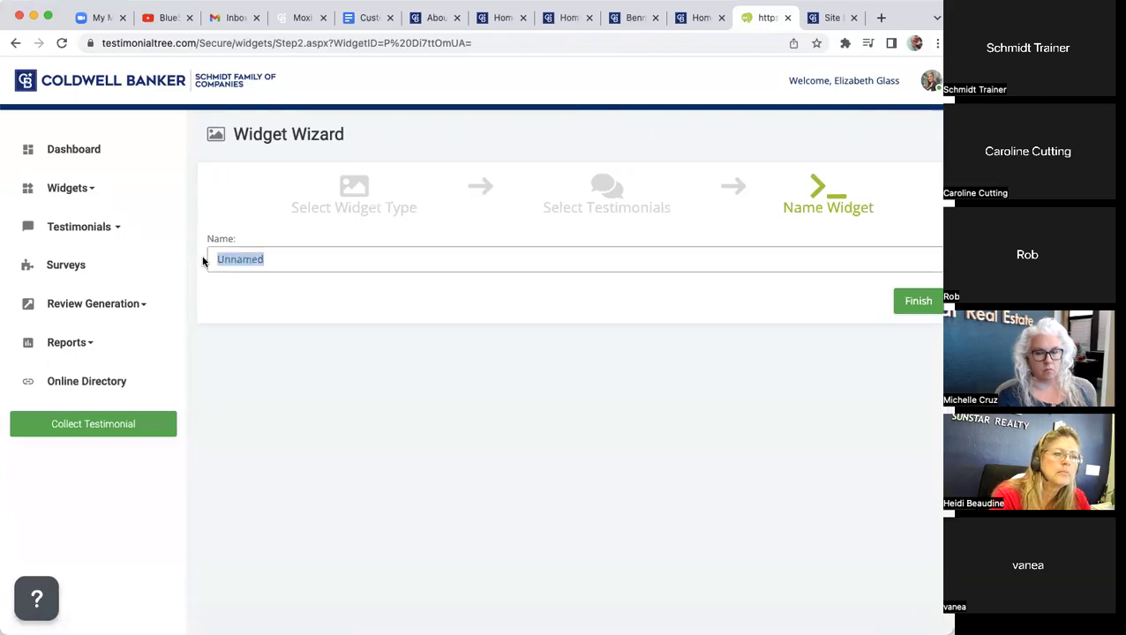
type("T")
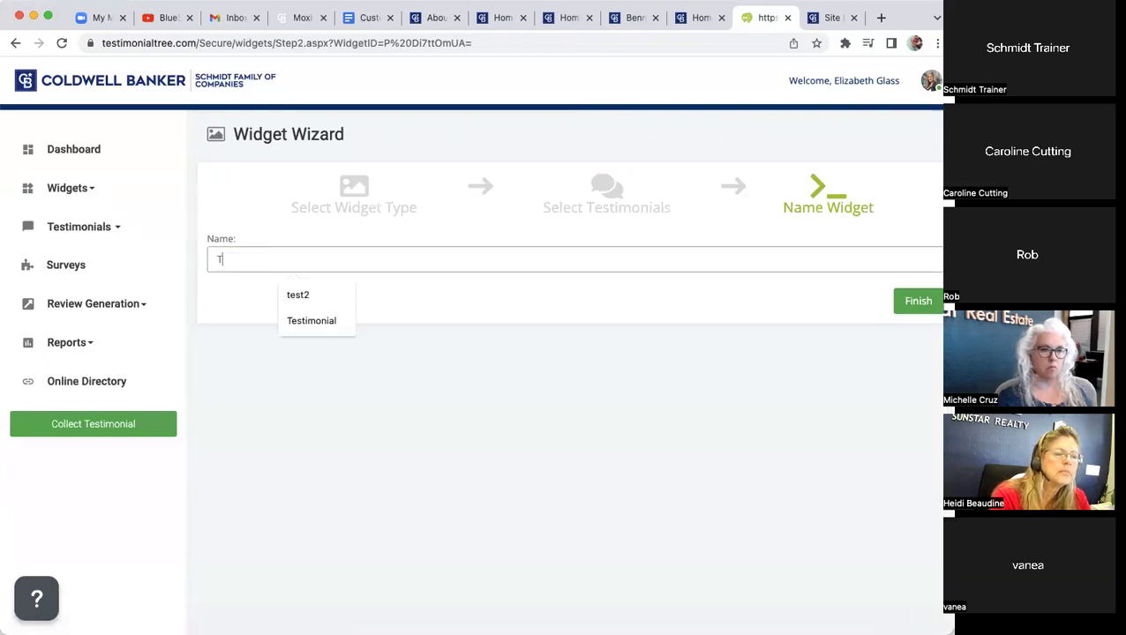
type("est3")
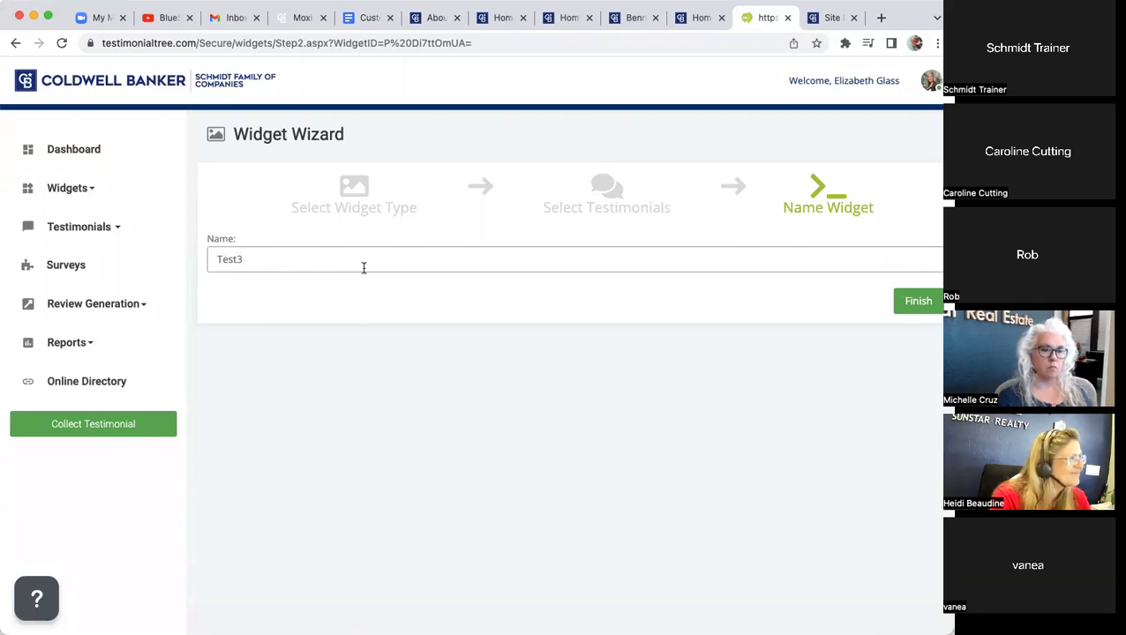
left_click(917, 304)
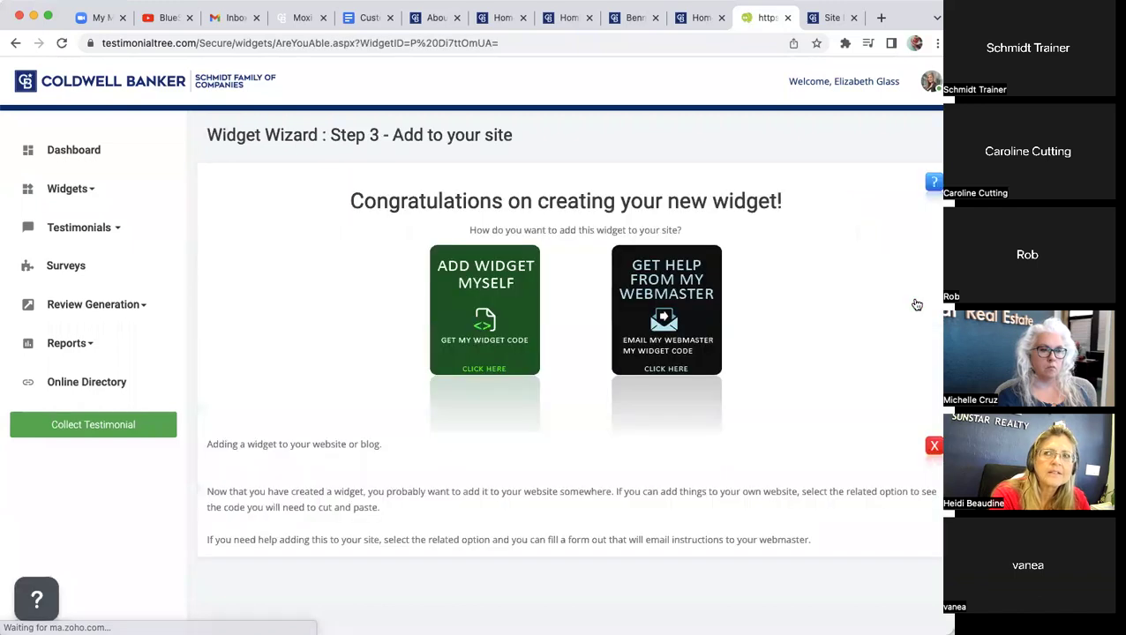
- Choose to add the widget yourself and copy its Option #1 Widget Code / Javascript
left_click(477, 269)
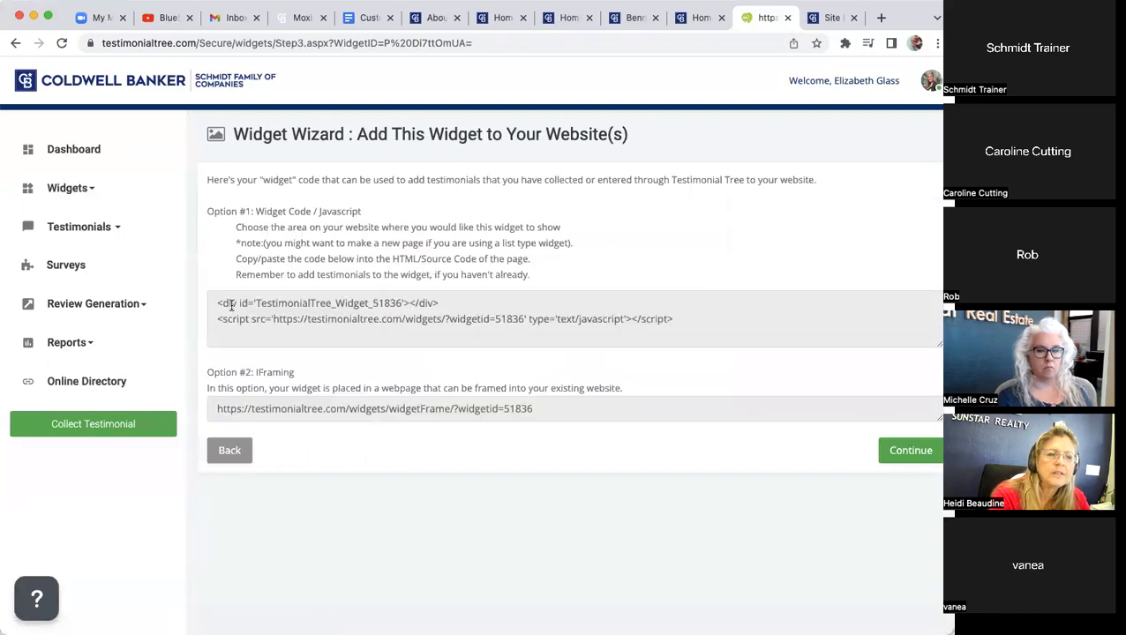
left_click_drag(683, 320, 234, 298)
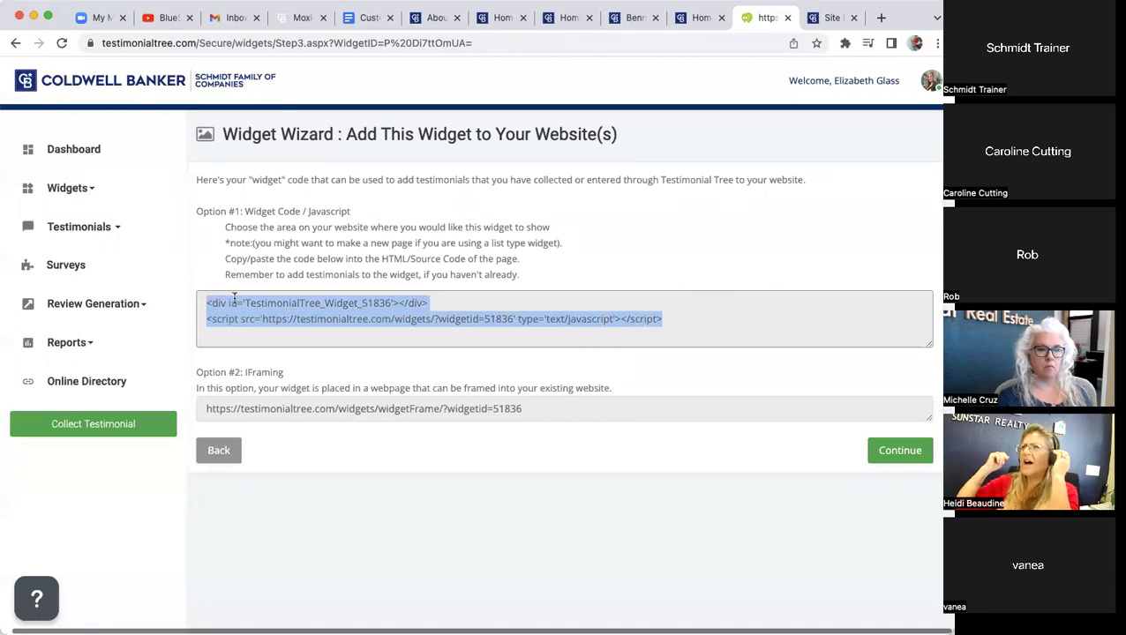
right_click(250, 307)
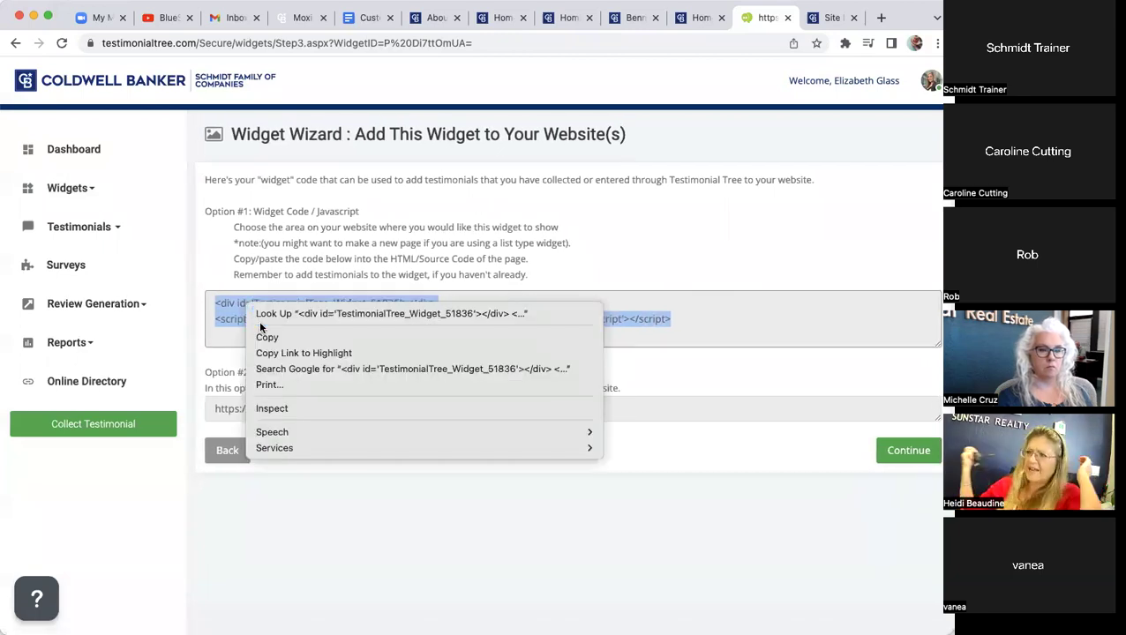
left_click(267, 336)
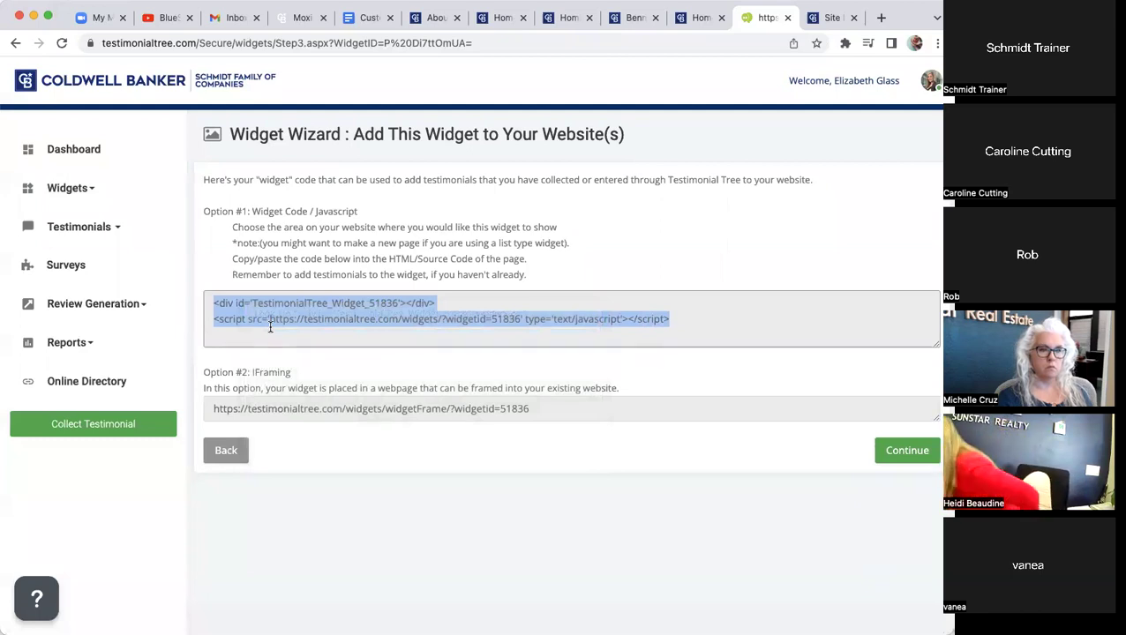
scroll(270, 326, "right", 1)
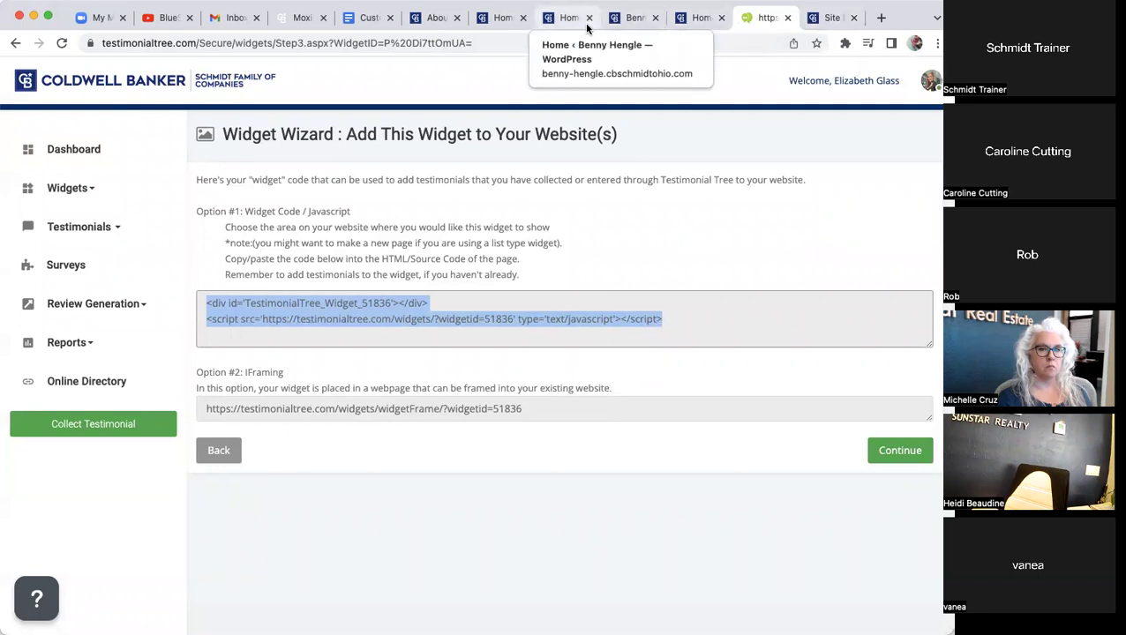
- Close the Schmidt Real Estate Hub page and open the Personalize Your Homepage settings in the agent website's Admin Tool
left_click(633, 18)
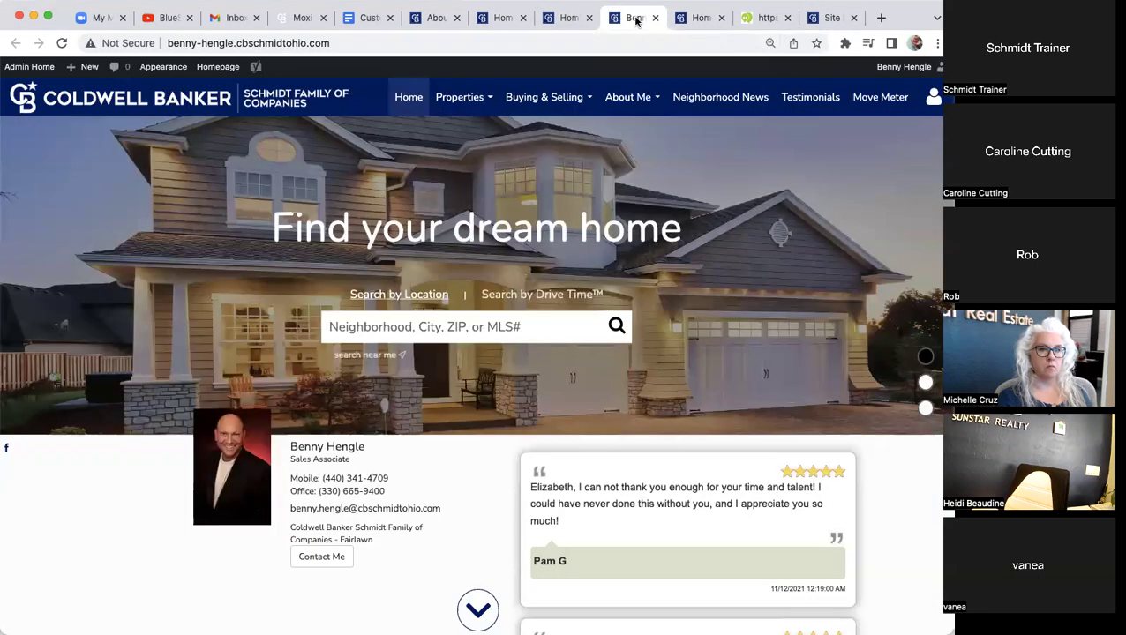
left_click(703, 18)
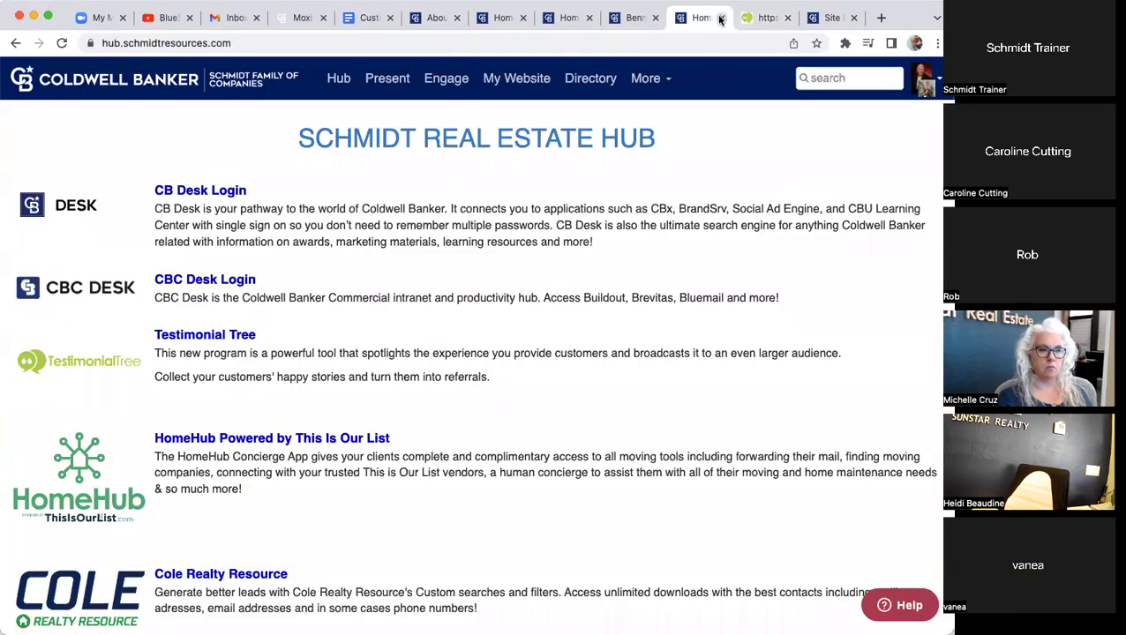
left_click(721, 18)
left_click(759, 18)
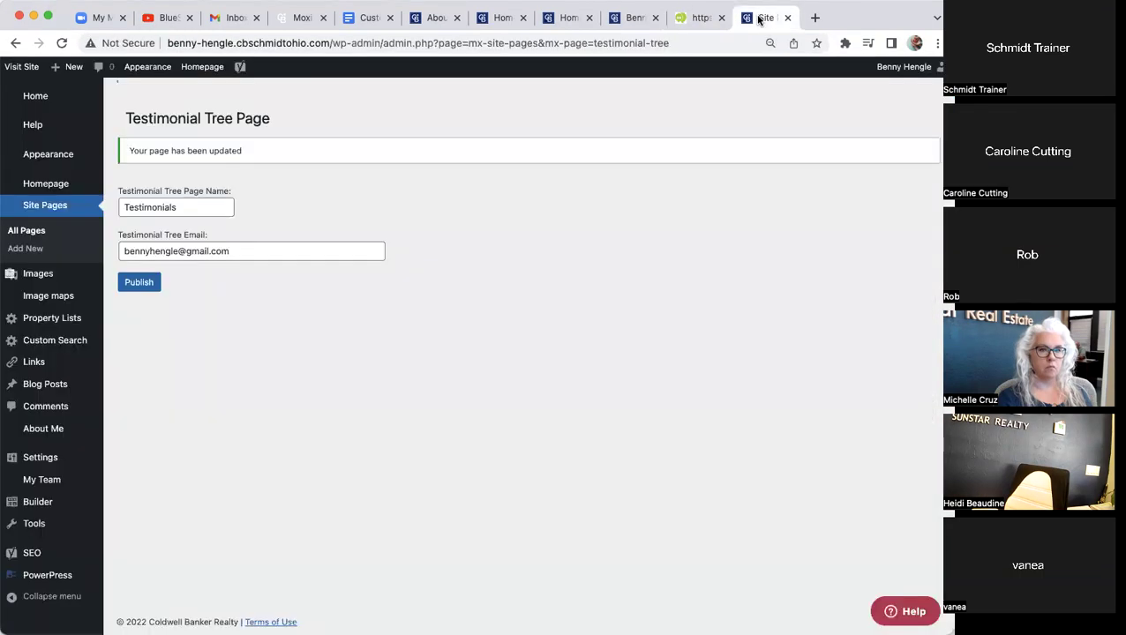
left_click(35, 97)
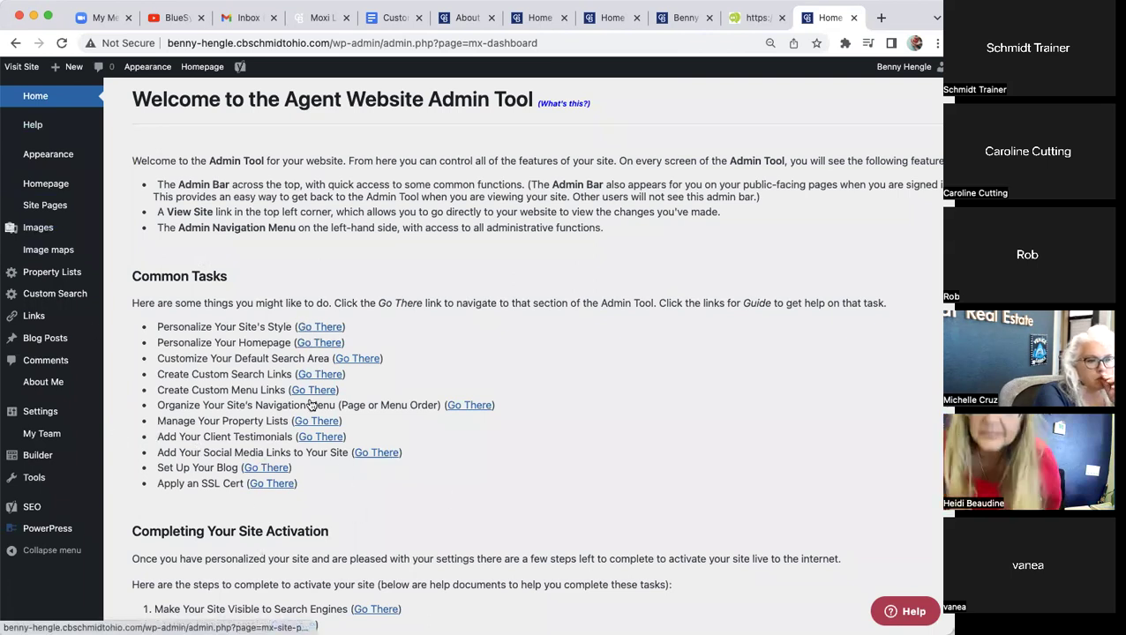
left_click_drag(156, 343, 286, 342)
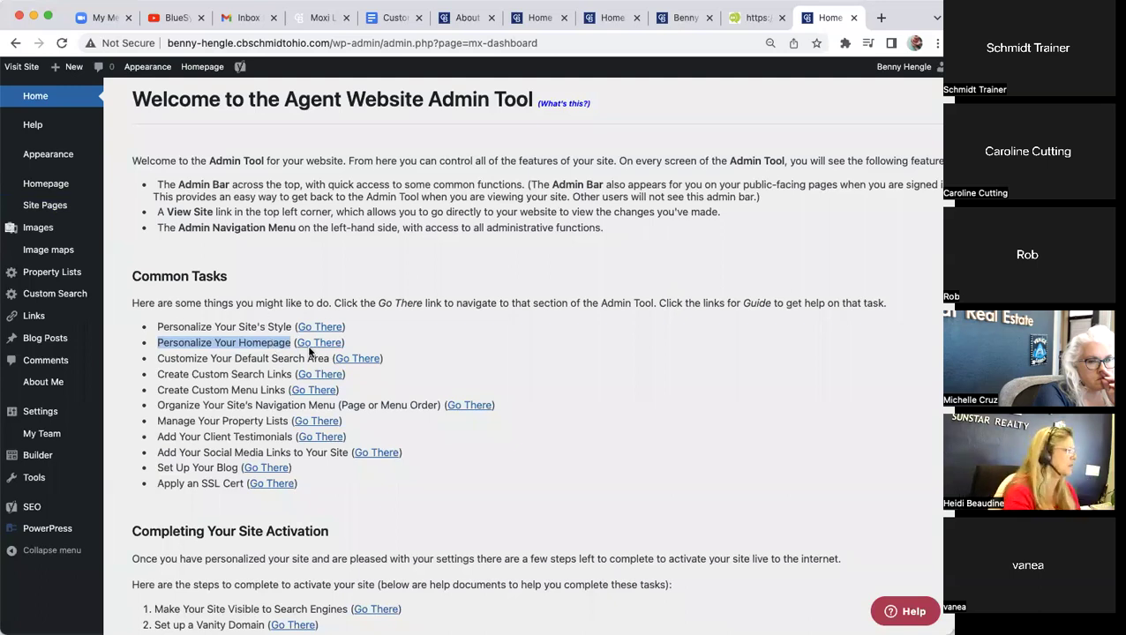
left_click(315, 346)
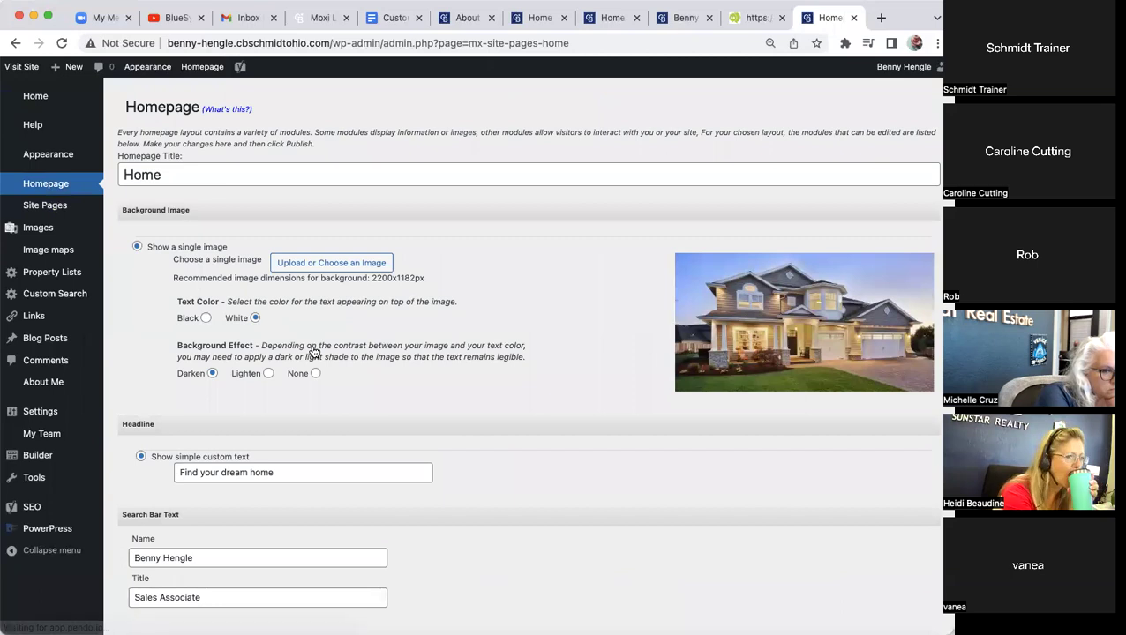
- Delete the existing embedded widget from the Welcome Text editor of the homepage
scroll(315, 351, "down", 1)
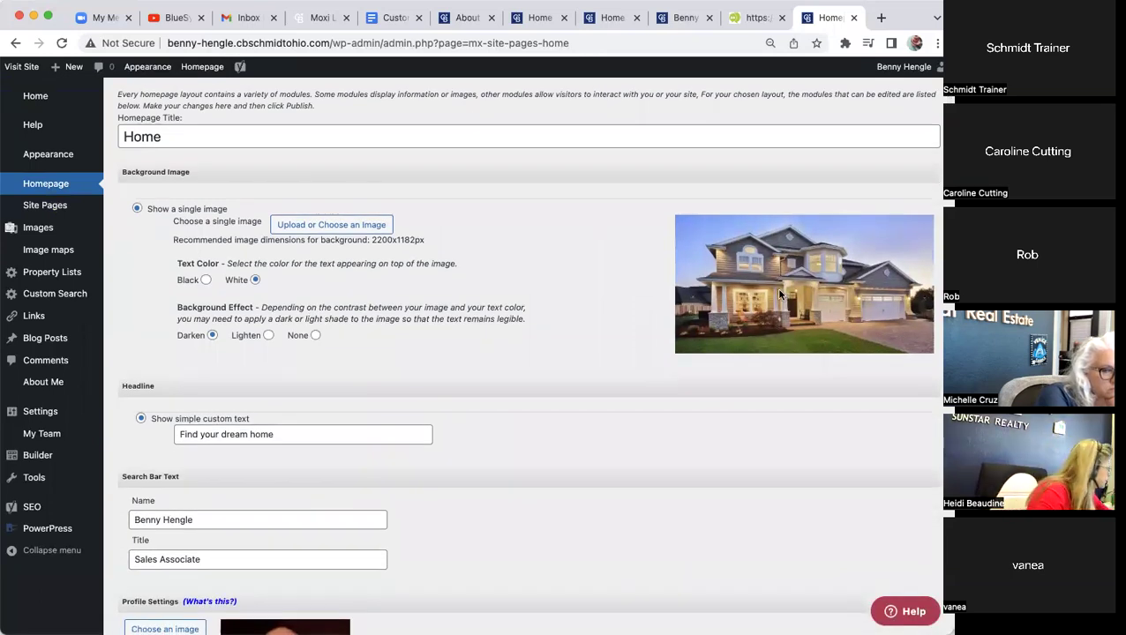
scroll(777, 289, "down", 5)
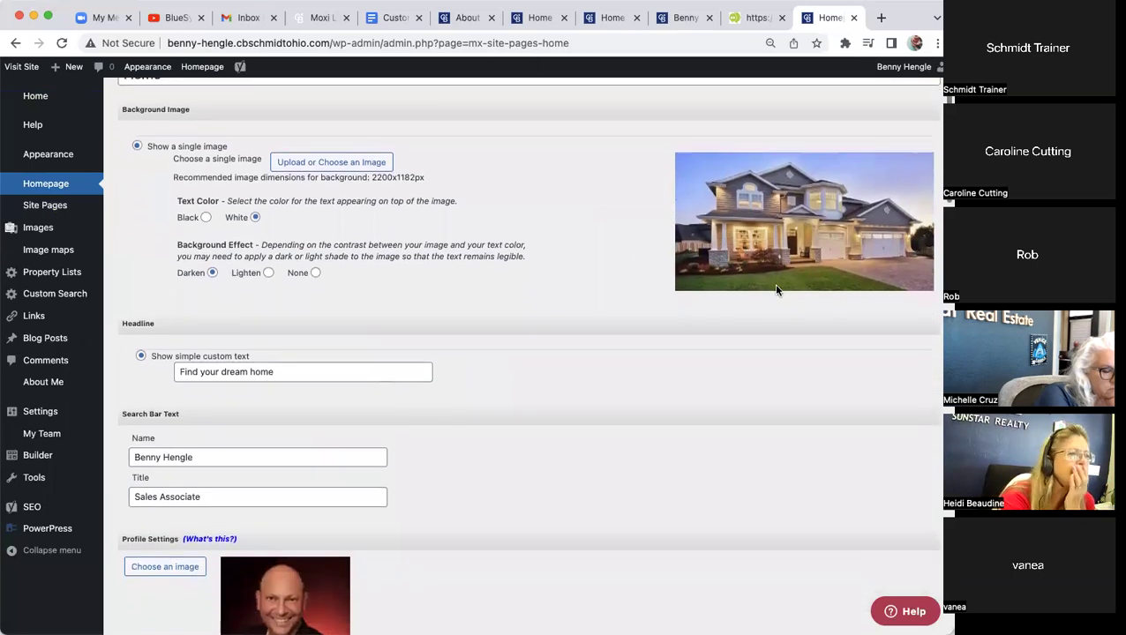
scroll(777, 289, "down", 12)
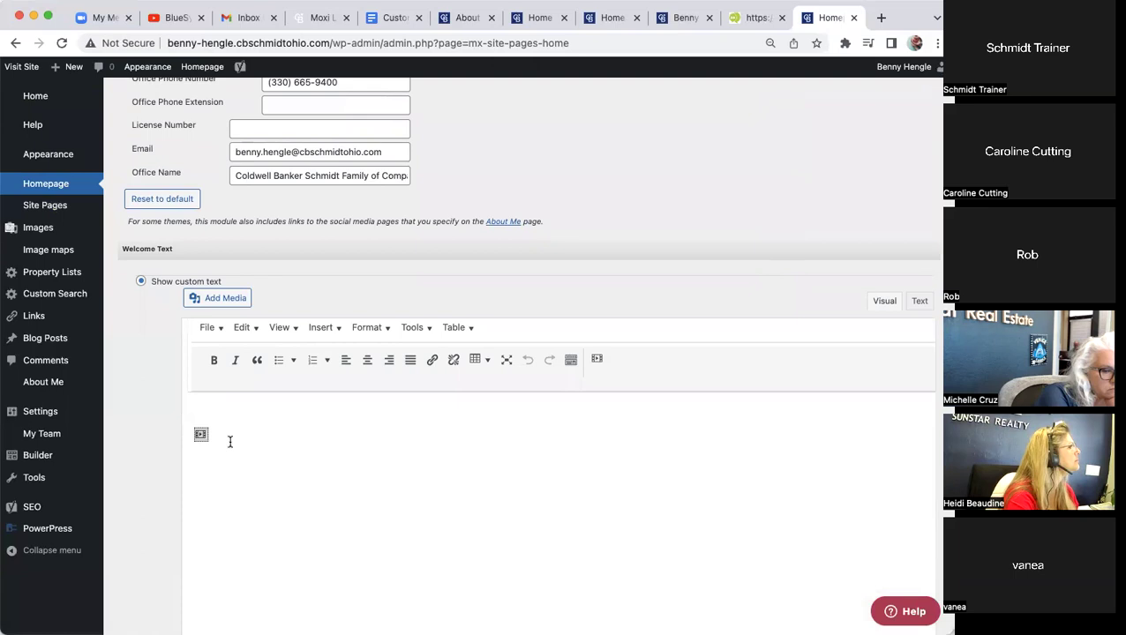
key("BackSpace")
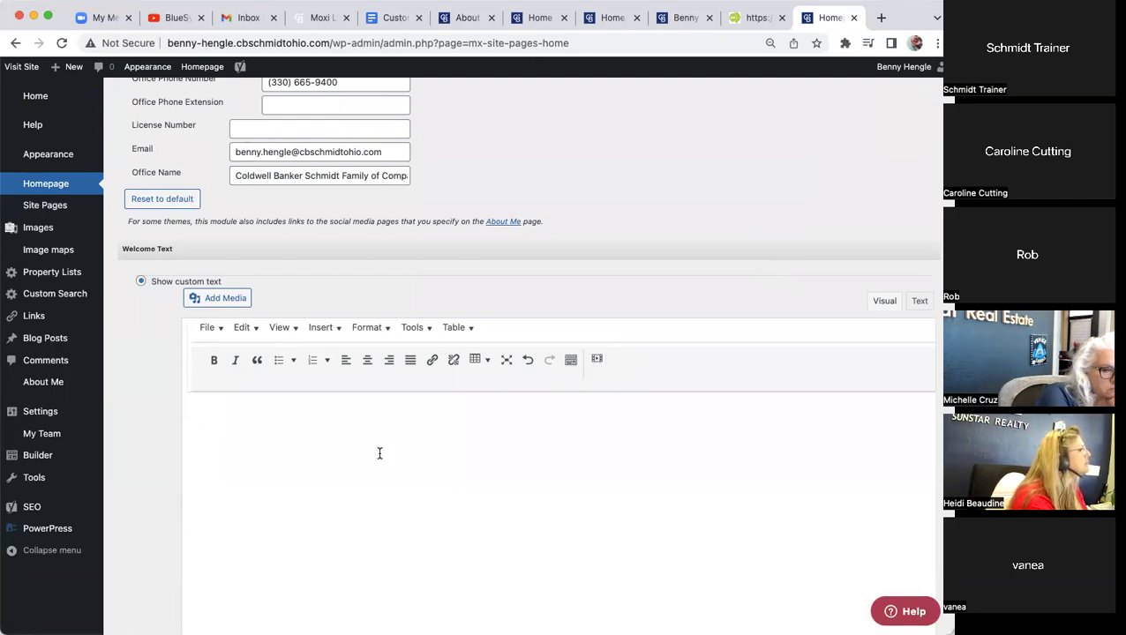
scroll(669, 361, "up", 1)
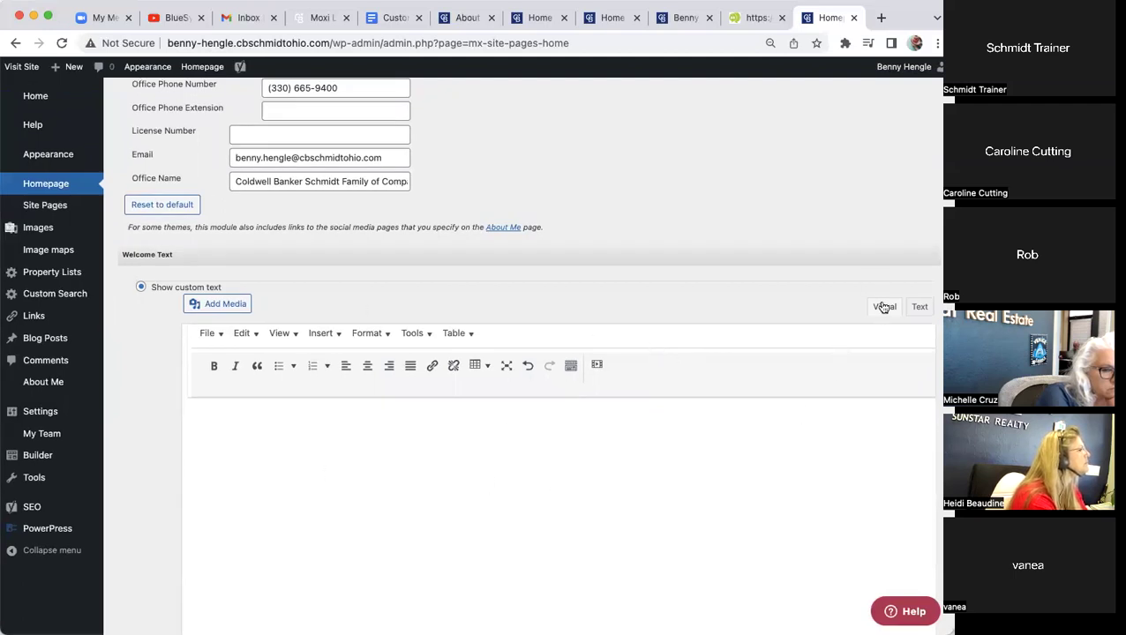
- Paste the copied Testimonial Tree widget code into the HTML text view of the homepage's Welcome Text editor
scroll(512, 475, "up", 1)
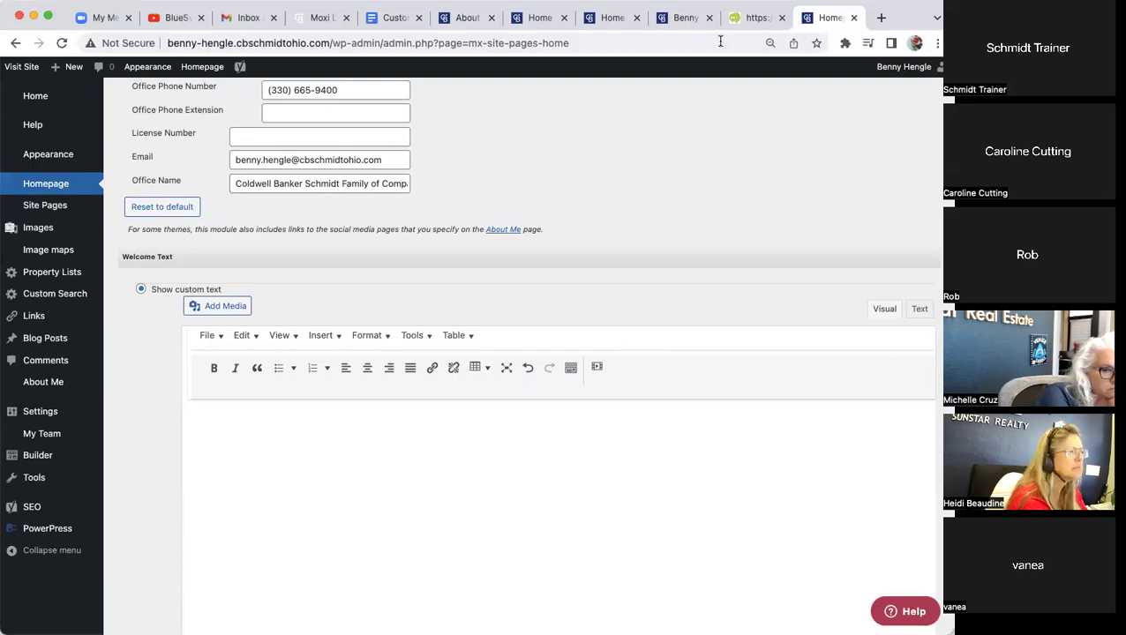
left_click(747, 17)
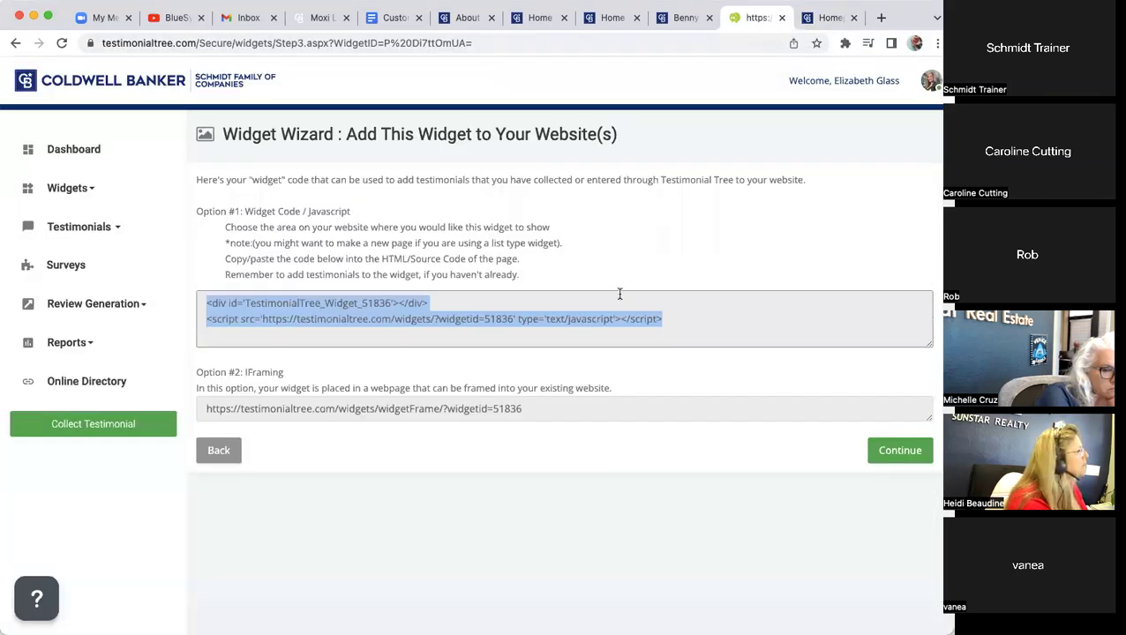
left_click(821, 18)
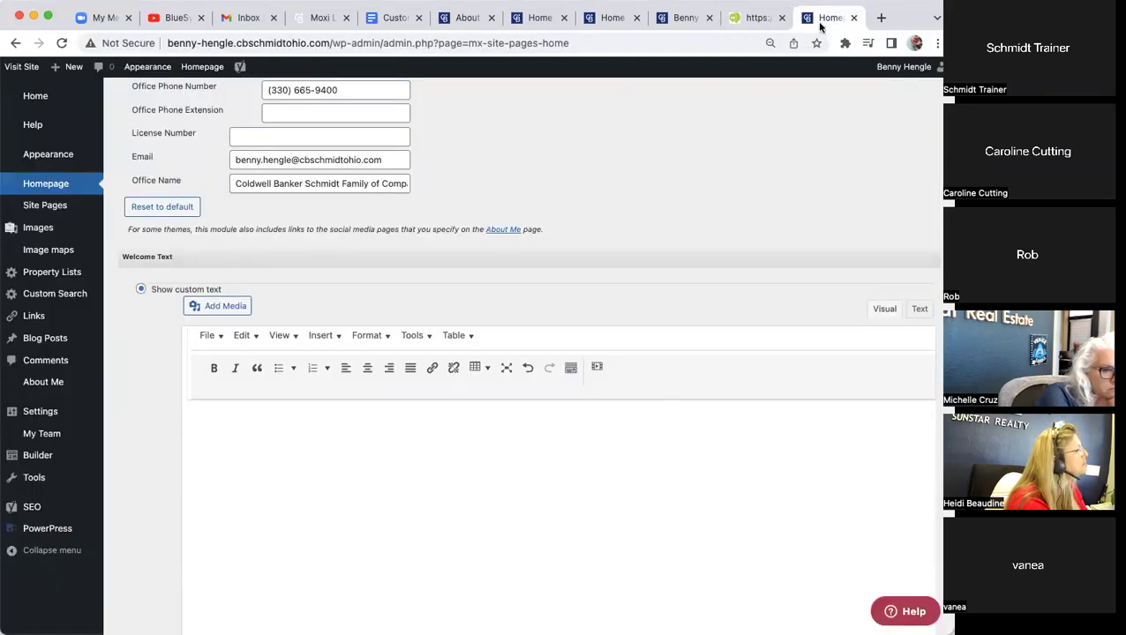
left_click(921, 315)
left_click_drag(282, 405, 172, 365)
key("BackSpace")
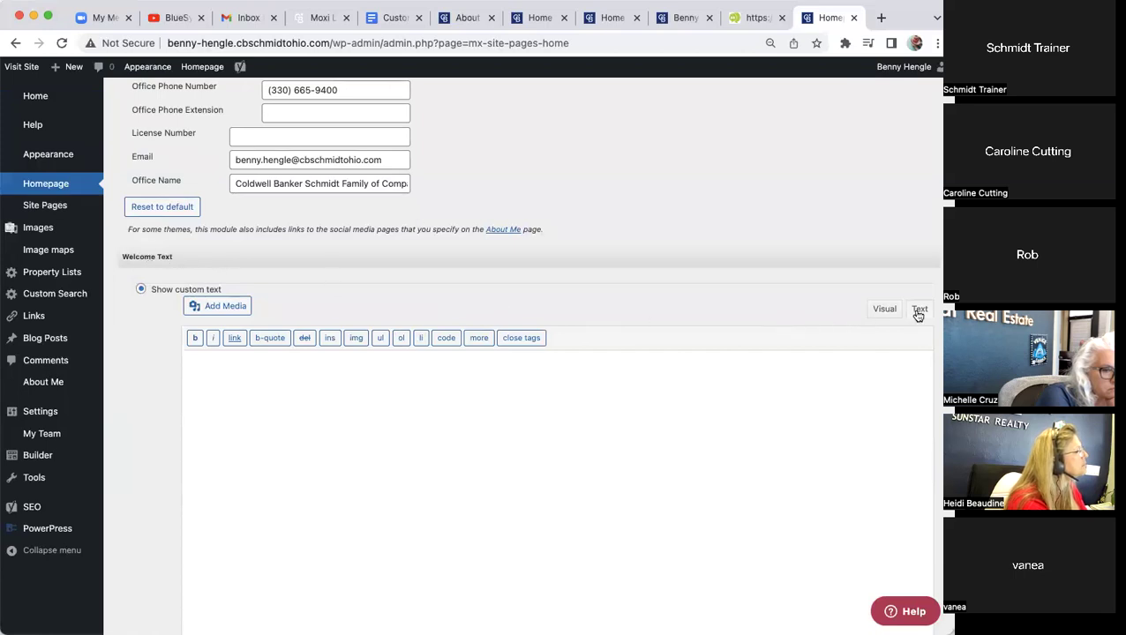
right_click(195, 365)
left_click(221, 465)
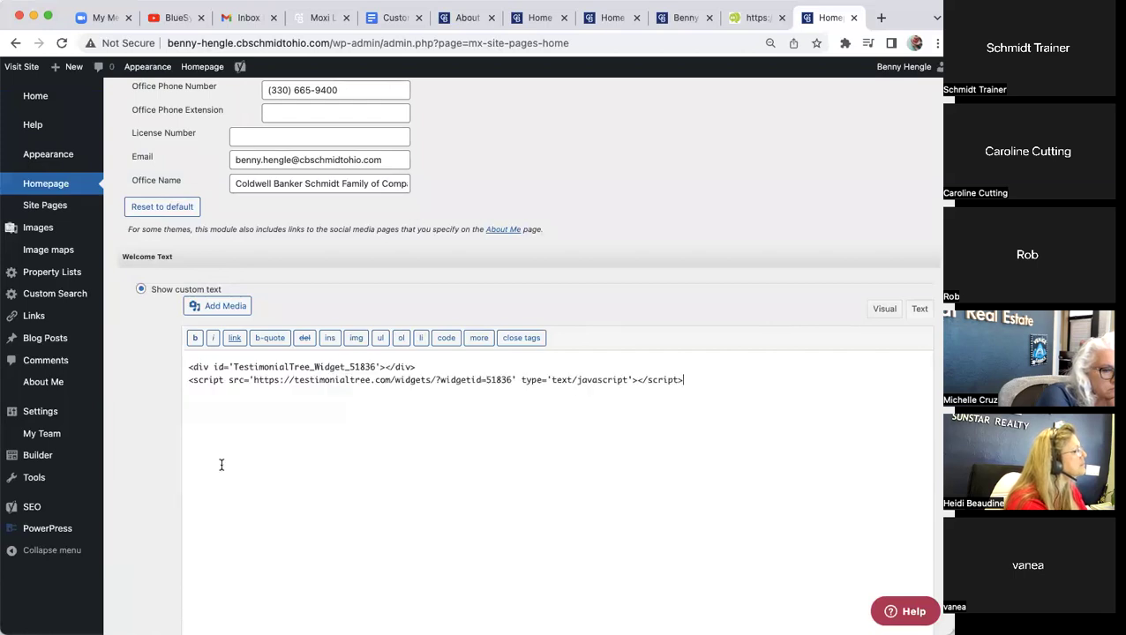
- Publish the updated homepage with the embedded testimonial widget
scroll(234, 453, "up", 1)
scroll(246, 445, "down", 10)
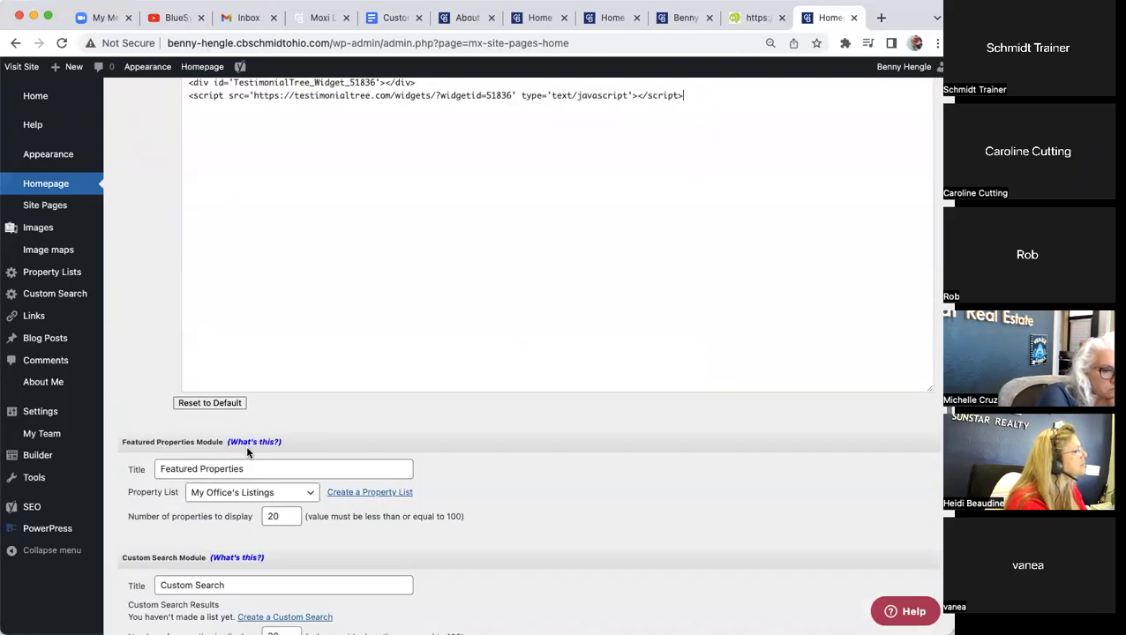
scroll(246, 444, "down", 15)
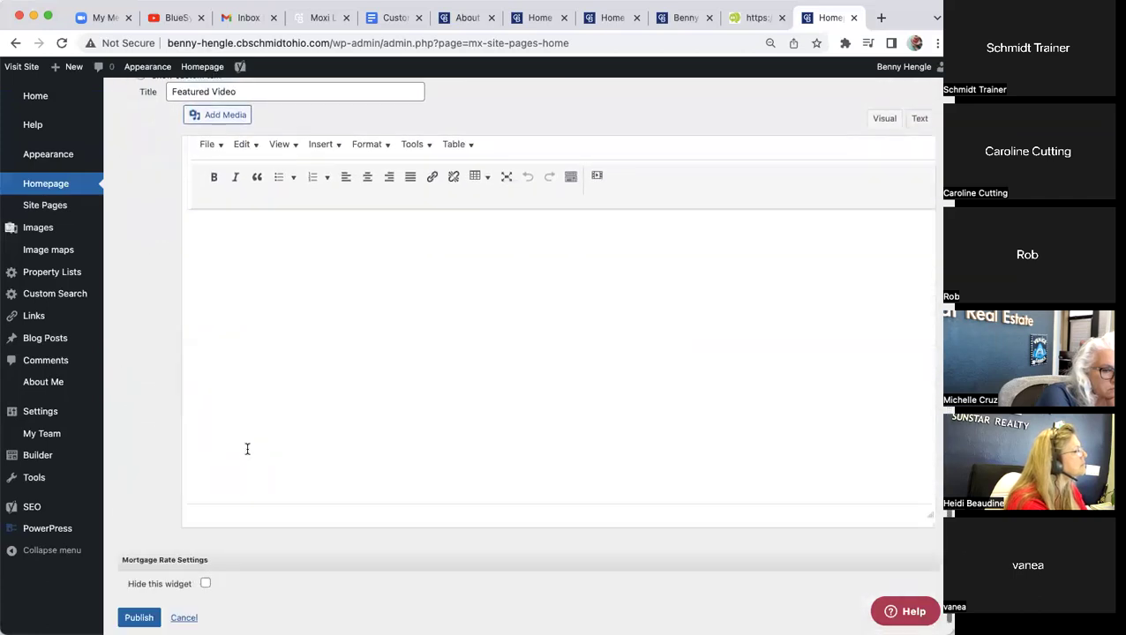
left_click(132, 571)
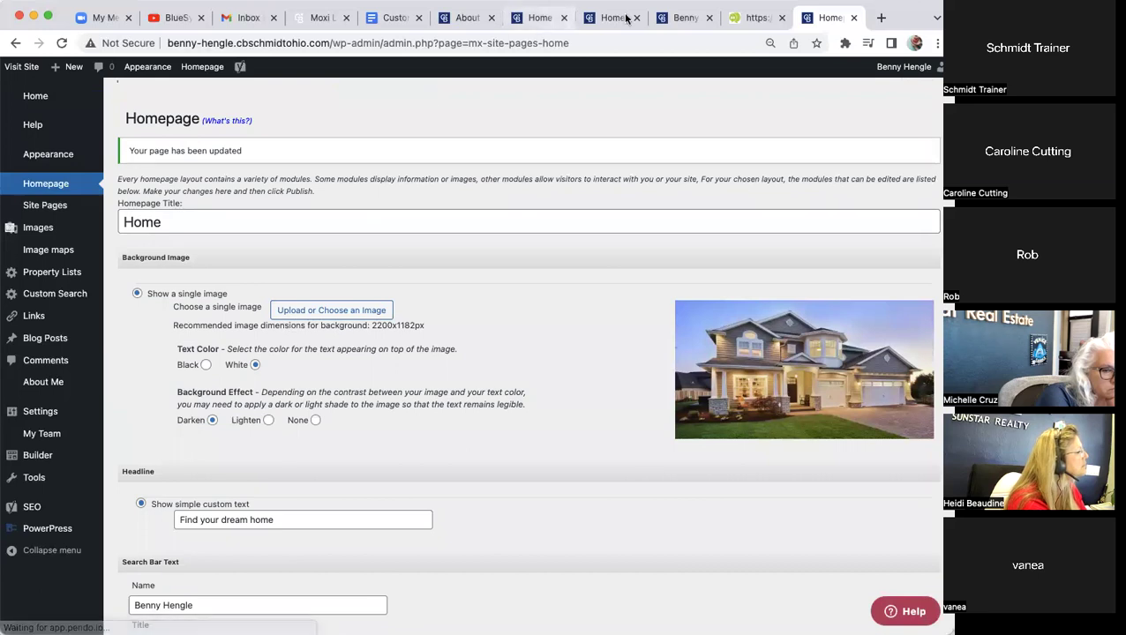
- Close the duplicate Admin Tool page, reload the agent's public homepage and check the testimonials beside the contact details
left_click(545, 19)
left_click(565, 22)
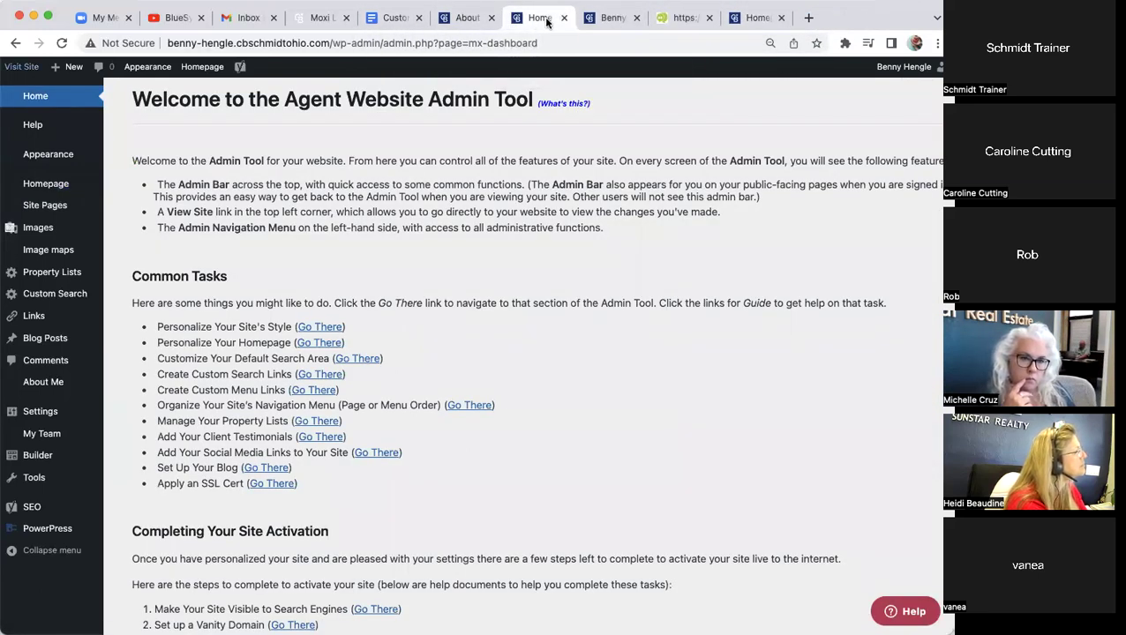
left_click(596, 19)
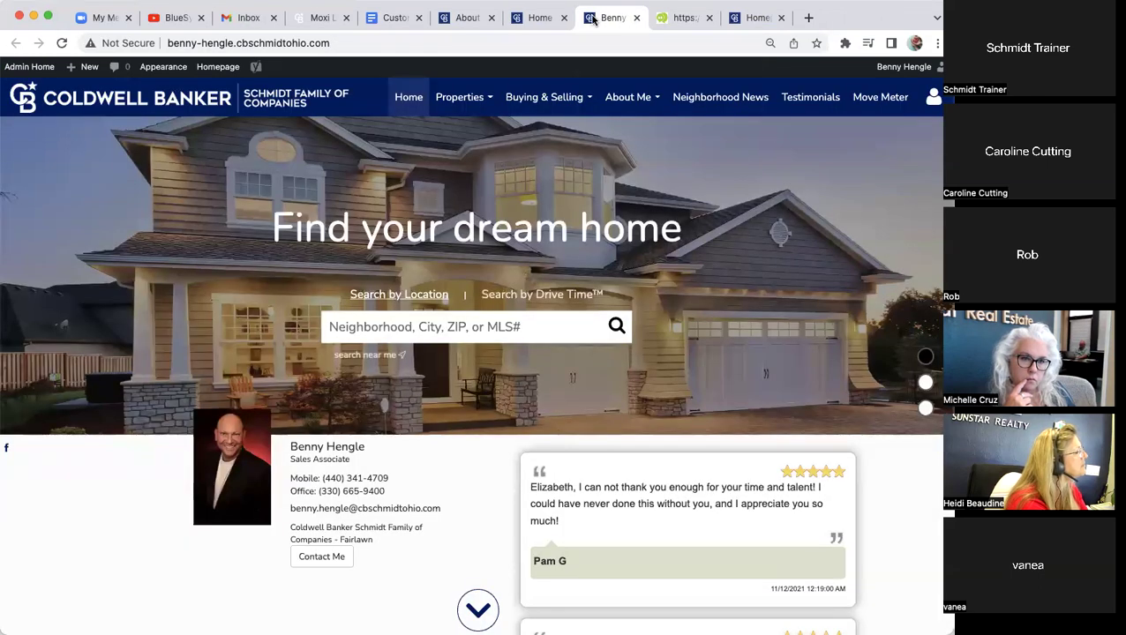
left_click(509, 39)
key("Return")
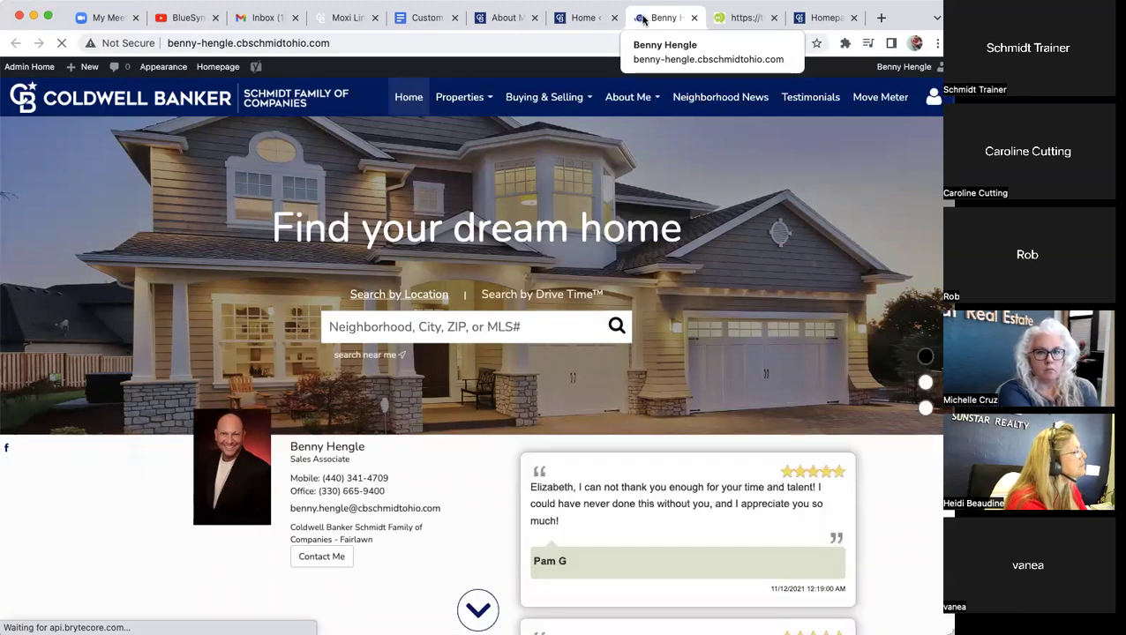
scroll(641, 524, "down", 1)
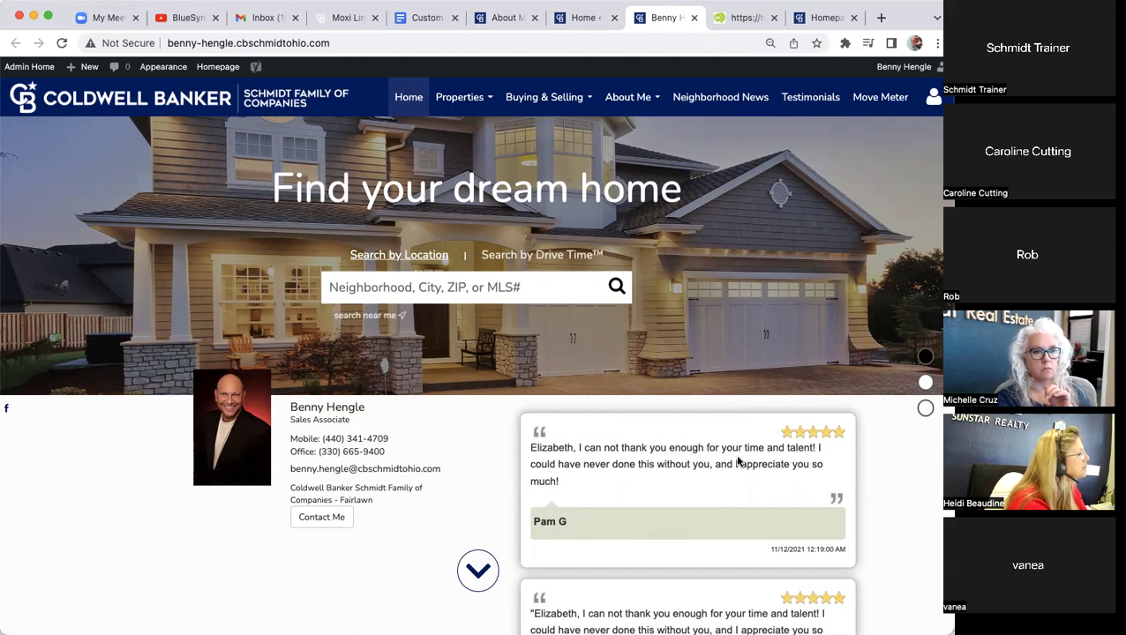
- View the agent site's Testimonials page and the homepage of the trainer's own website for comparison
left_click(815, 104)
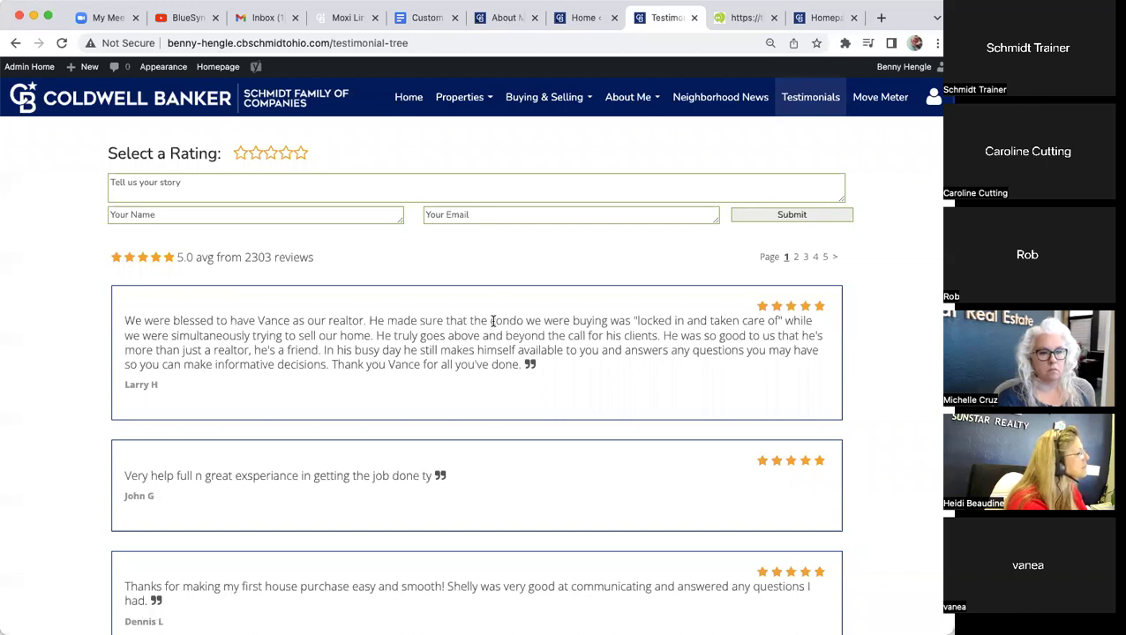
left_click(505, 18)
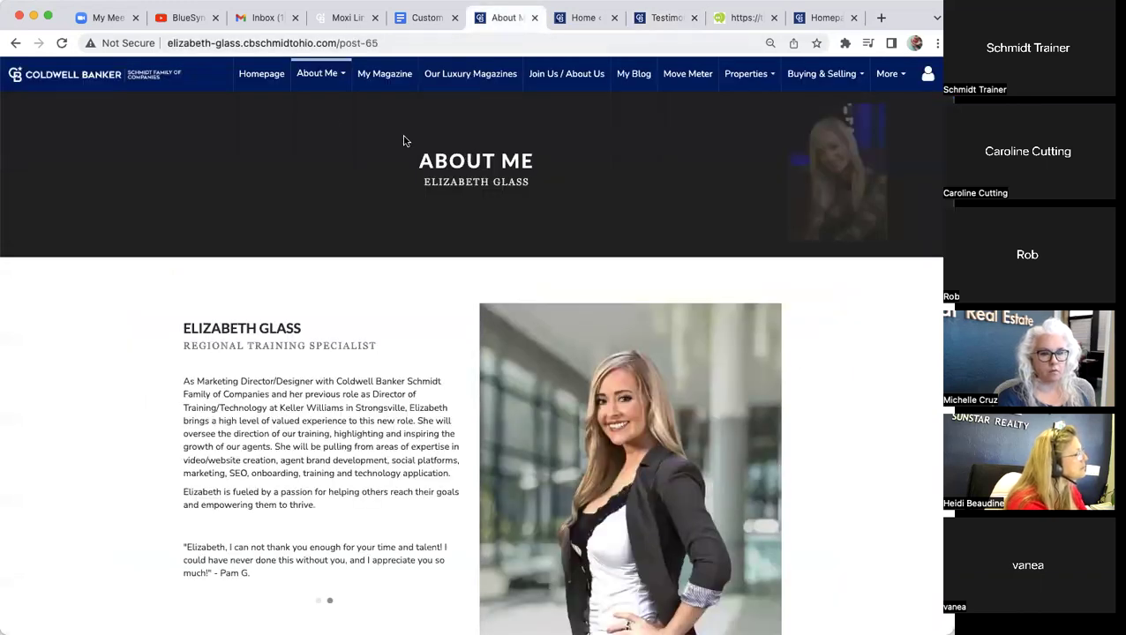
left_click(253, 77)
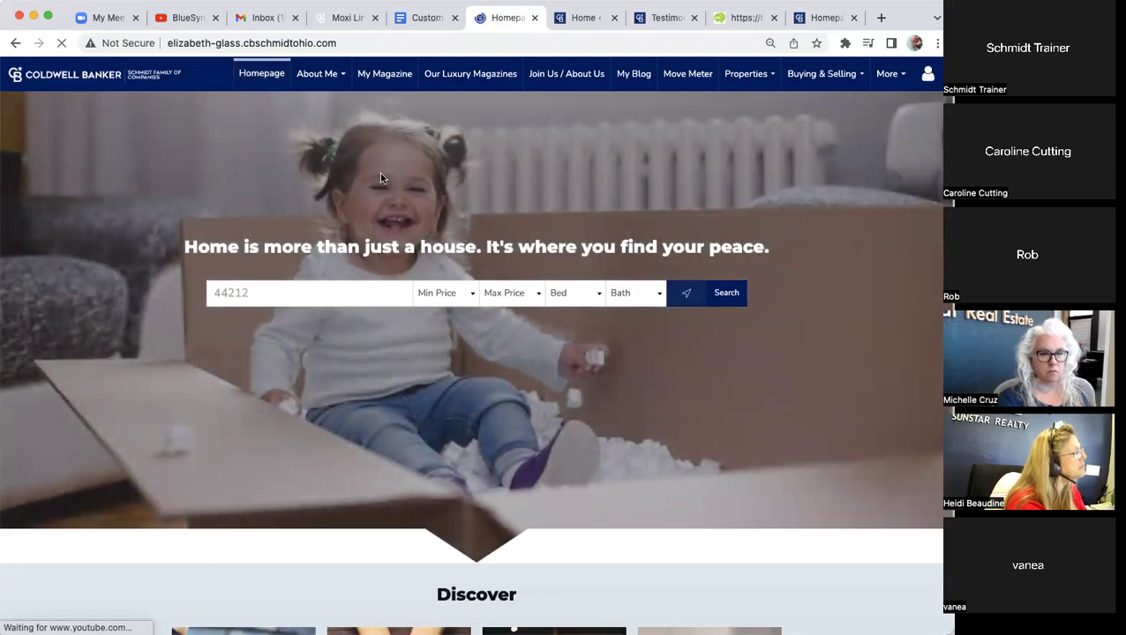
scroll(381, 178, "down", 5)
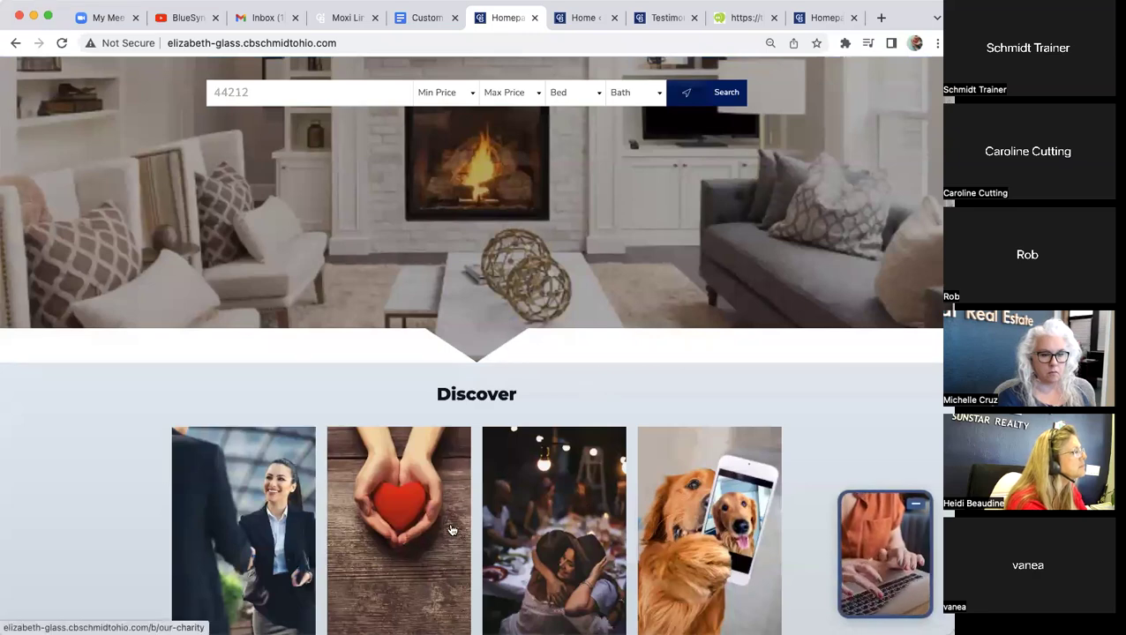
scroll(352, 541, "up", 5)
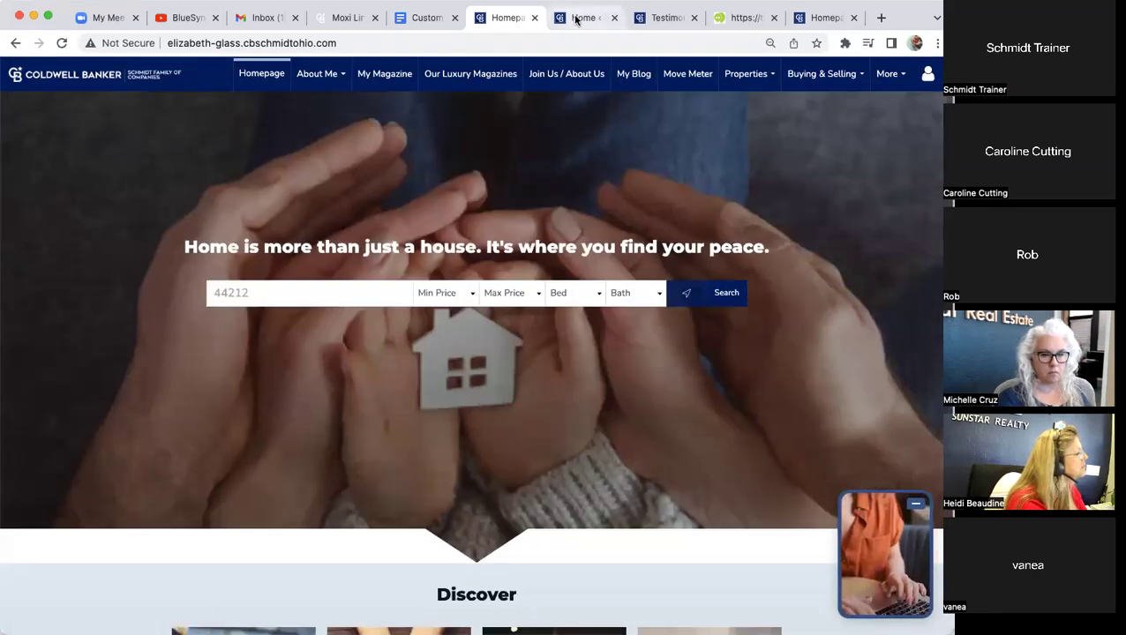
- Add a new custom page titled Testimonial Test in the agent website's Admin Tool and save it as a draft
left_click(575, 18)
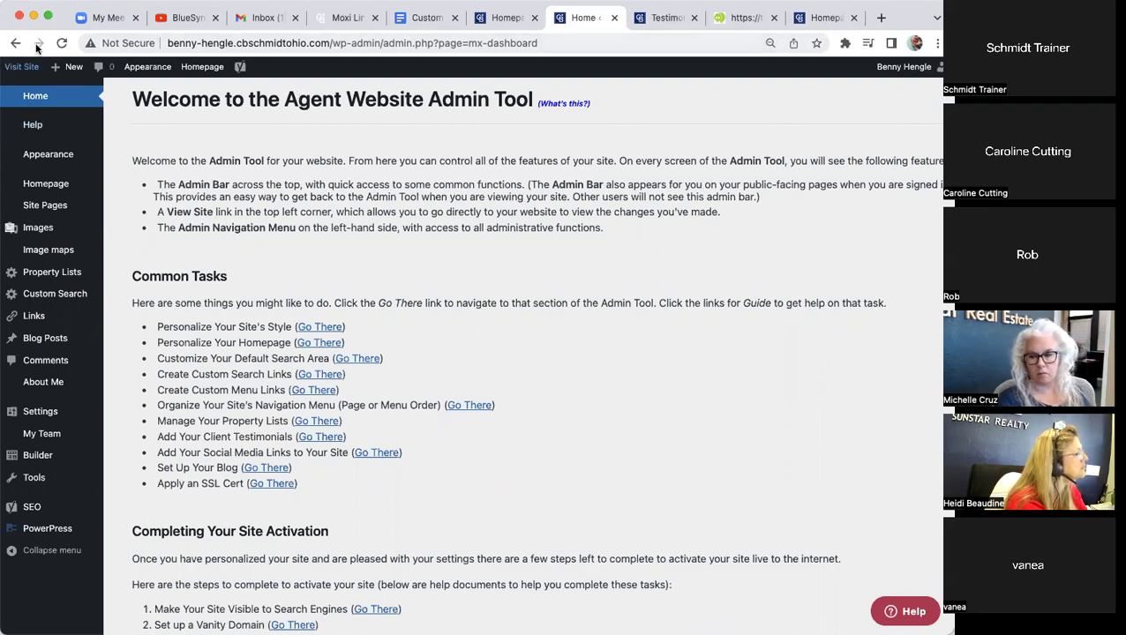
mouse_move(66, 70)
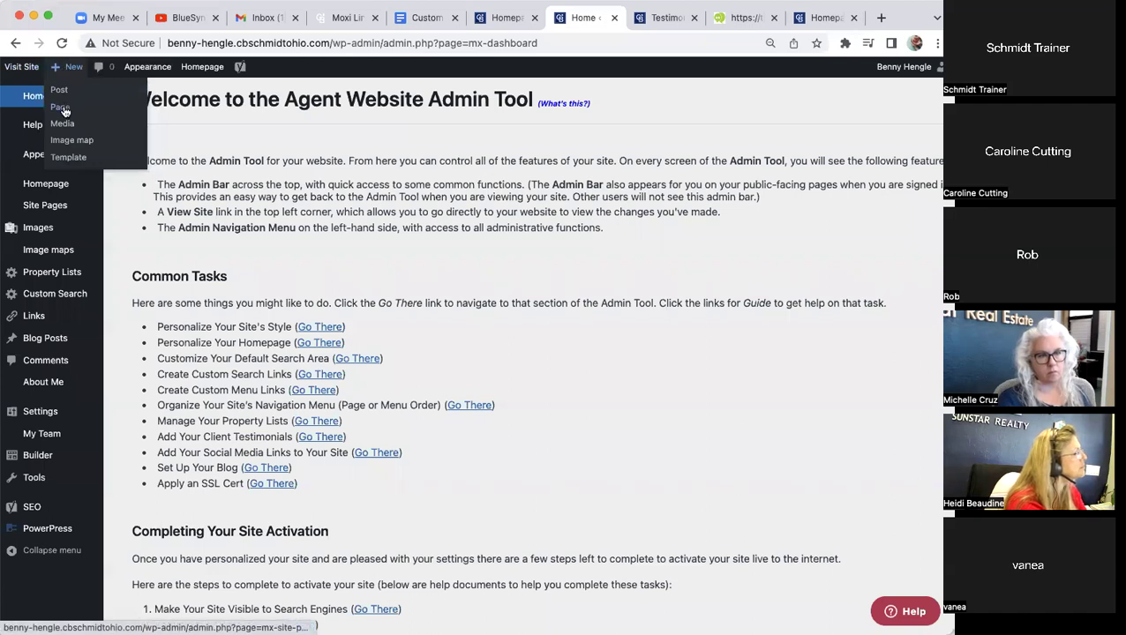
left_click(64, 109)
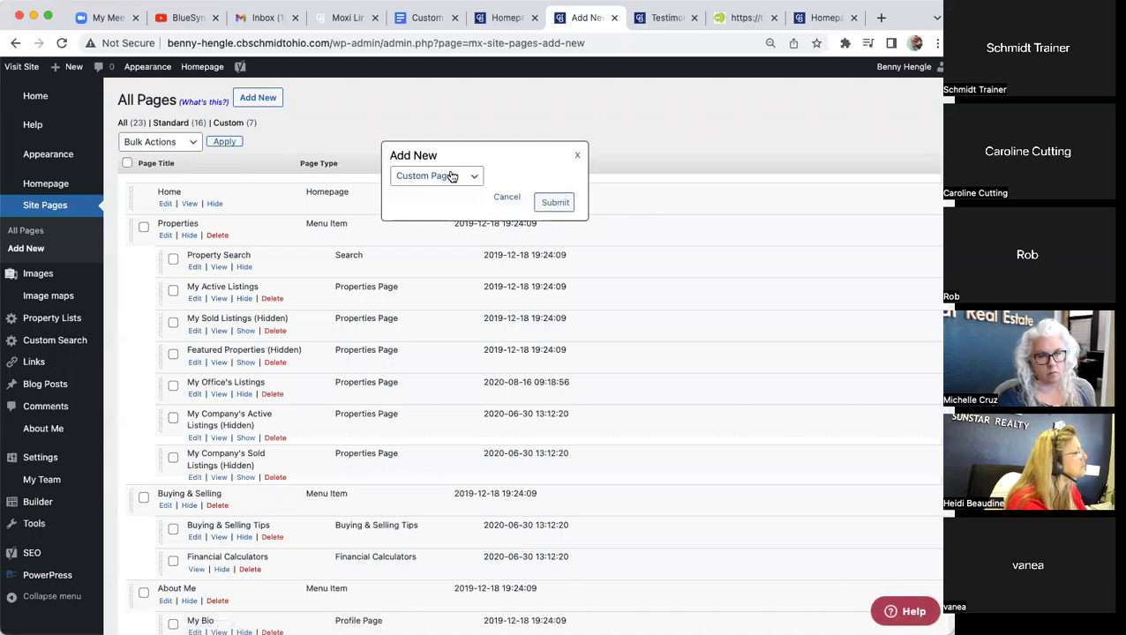
left_click(555, 203)
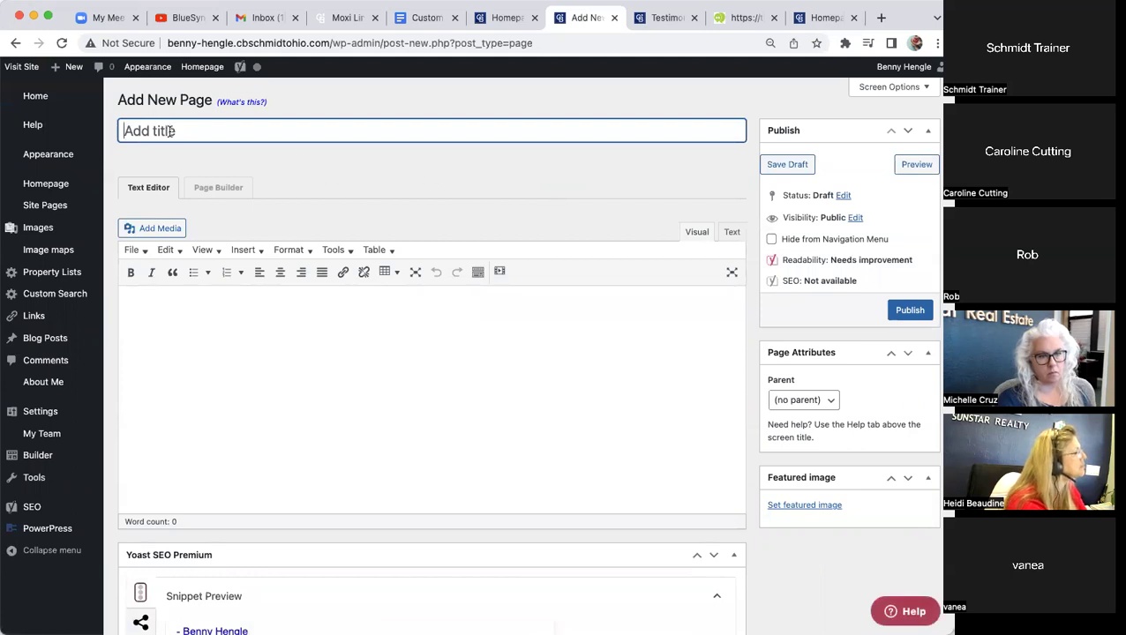
type("Testi")
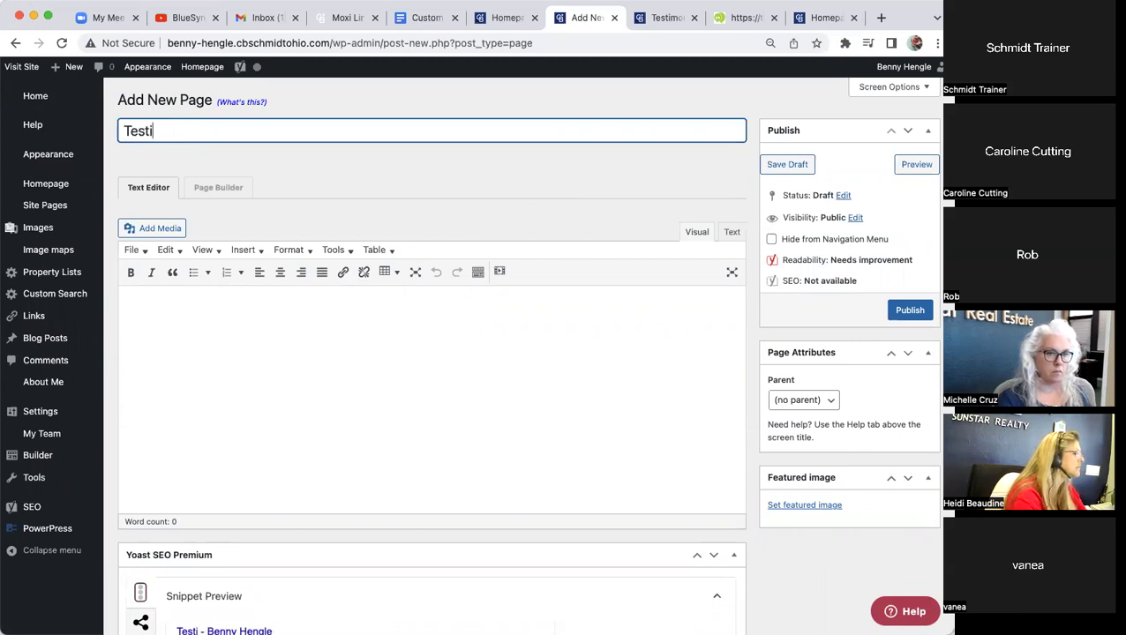
type("monial")
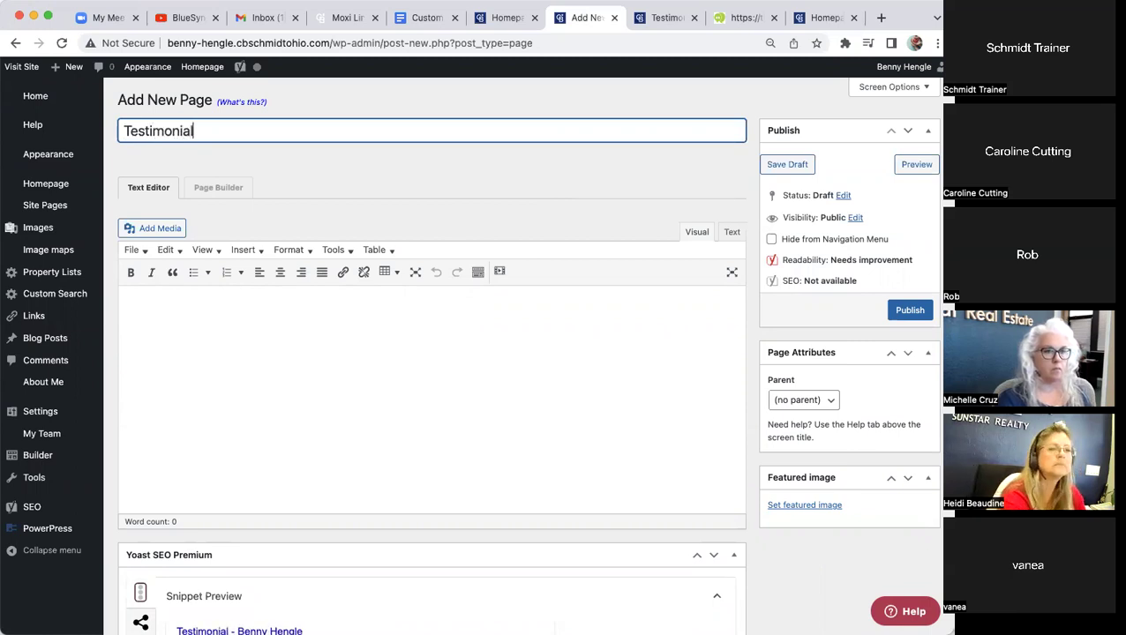
type(" Test")
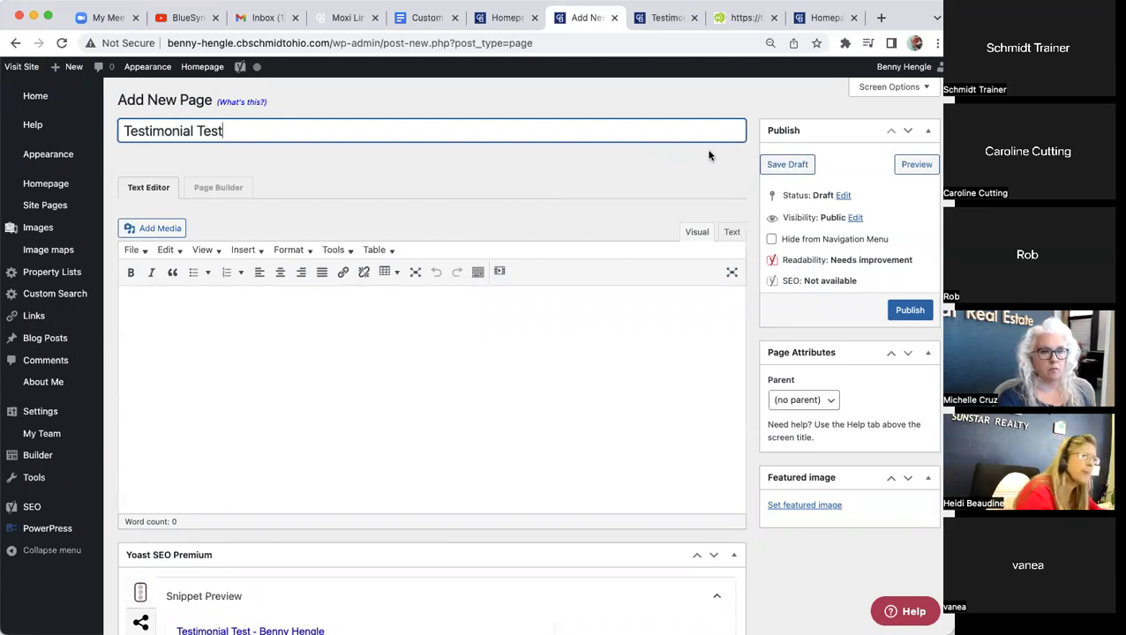
left_click(788, 165)
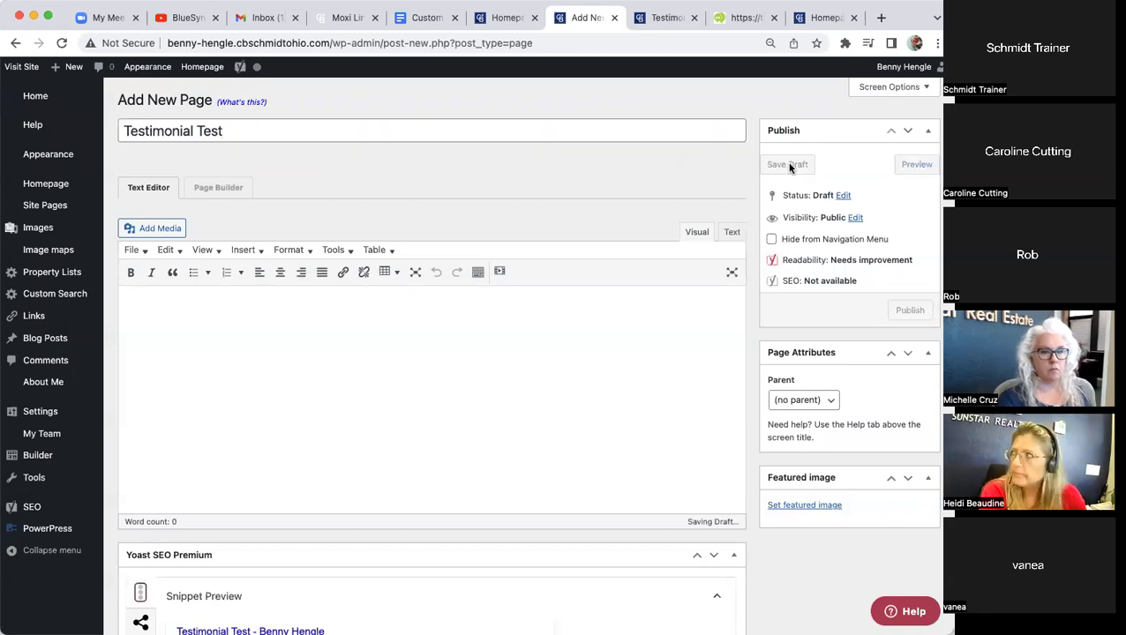
- Open the Testimonial Test page in the Page Builder and add an HTML module containing the copied Testimonial Tree widget code
left_click(219, 187)
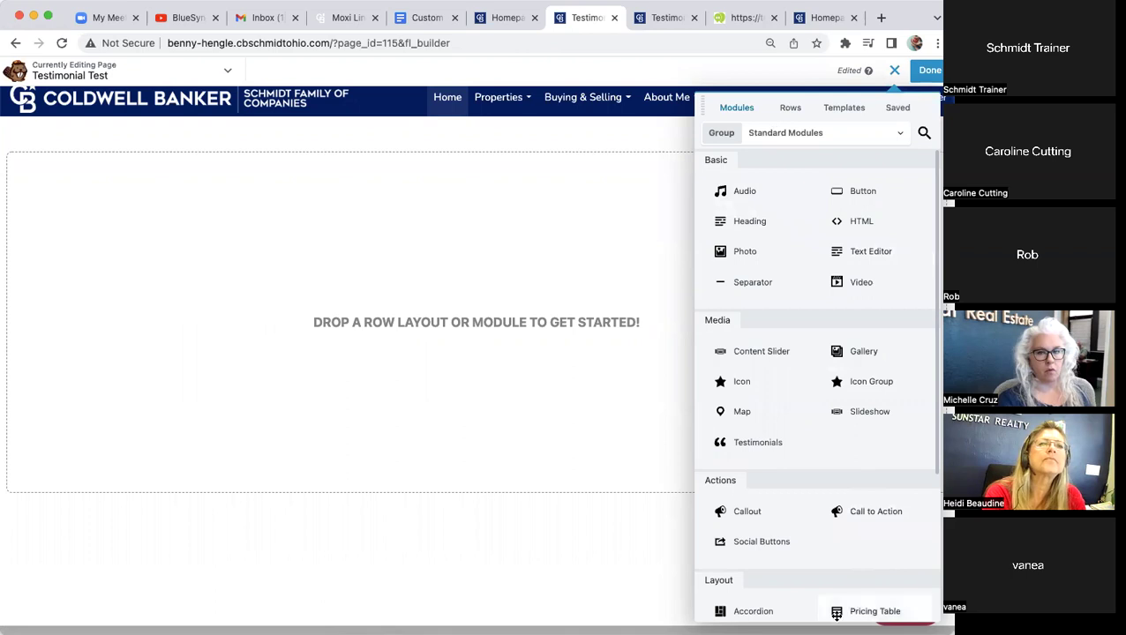
left_click(898, 74)
left_click(896, 72)
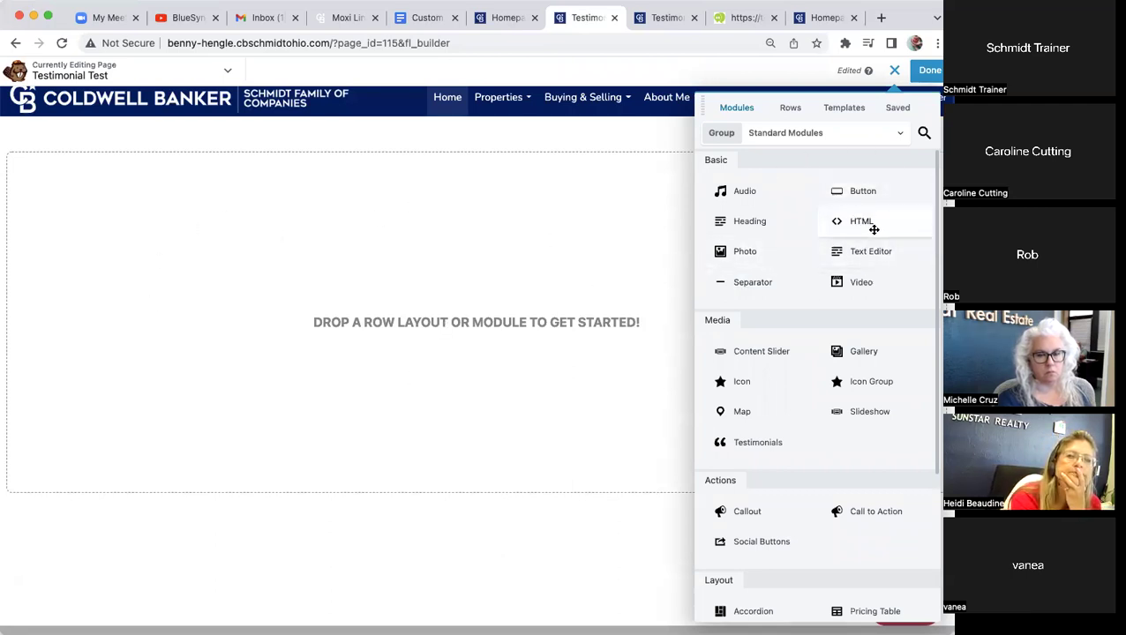
left_click_drag(855, 220, 277, 189)
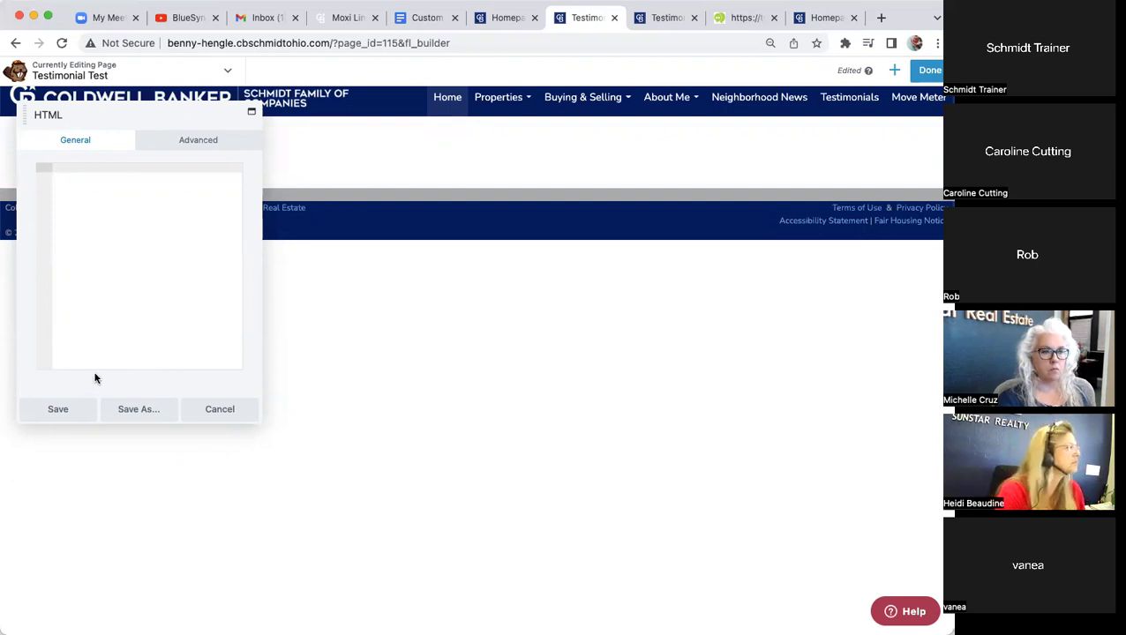
right_click(57, 162)
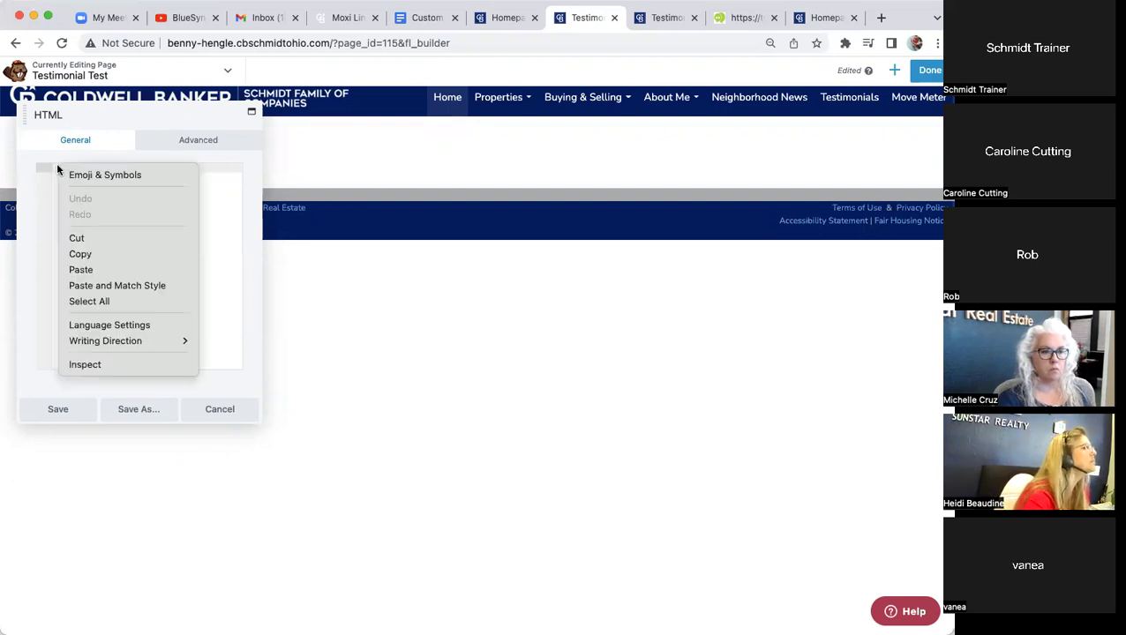
left_click(79, 269)
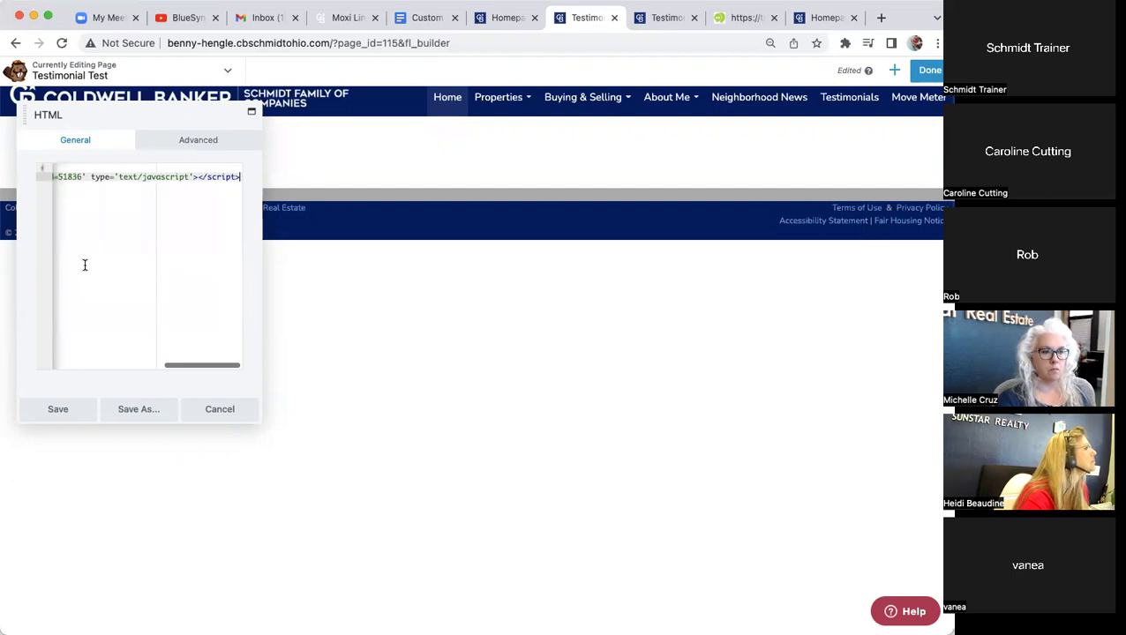
left_click(57, 411)
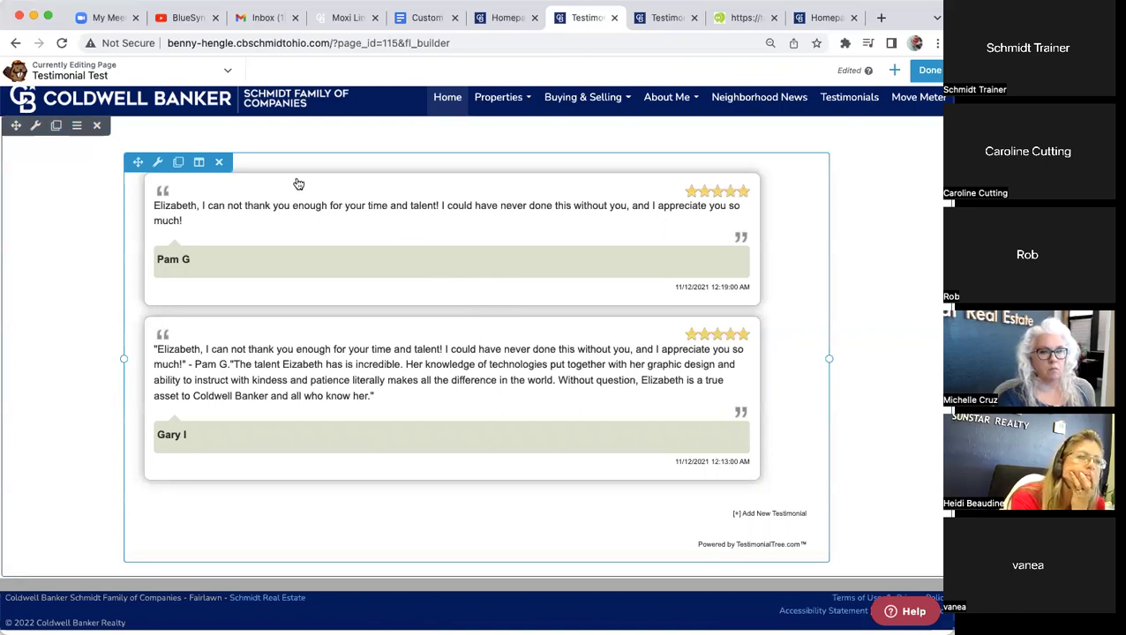
- Delete the testimonial widget module from the Testimonial Test page and browse the MoxiWorks Templates group
left_click(220, 164)
left_click(600, 118)
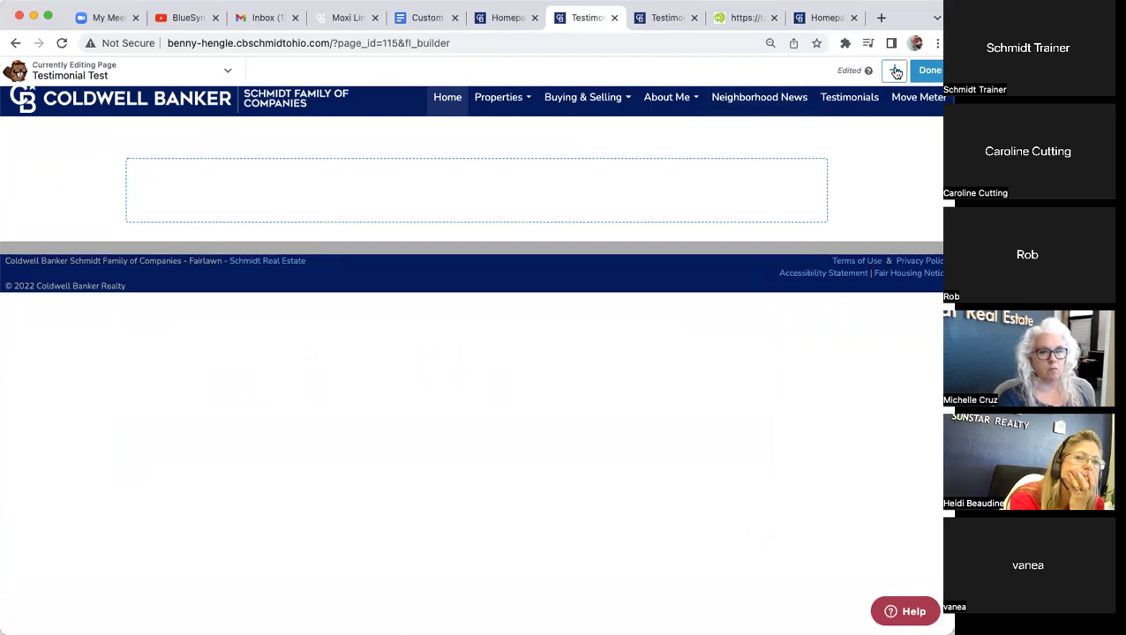
left_click(895, 72)
left_click(845, 109)
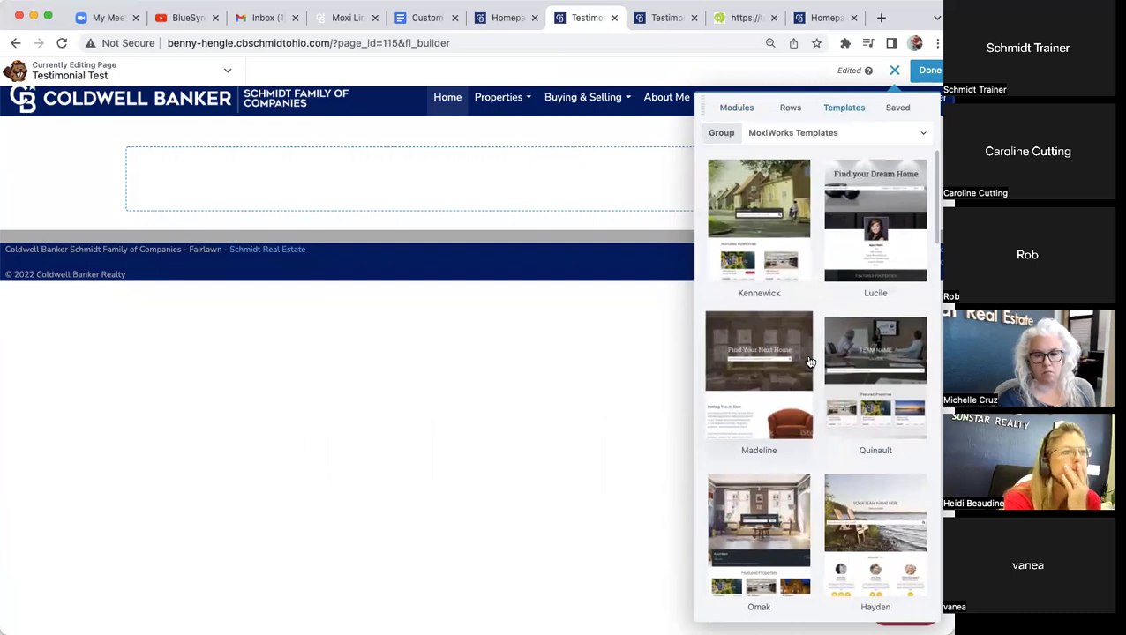
scroll(810, 361, "down", 5)
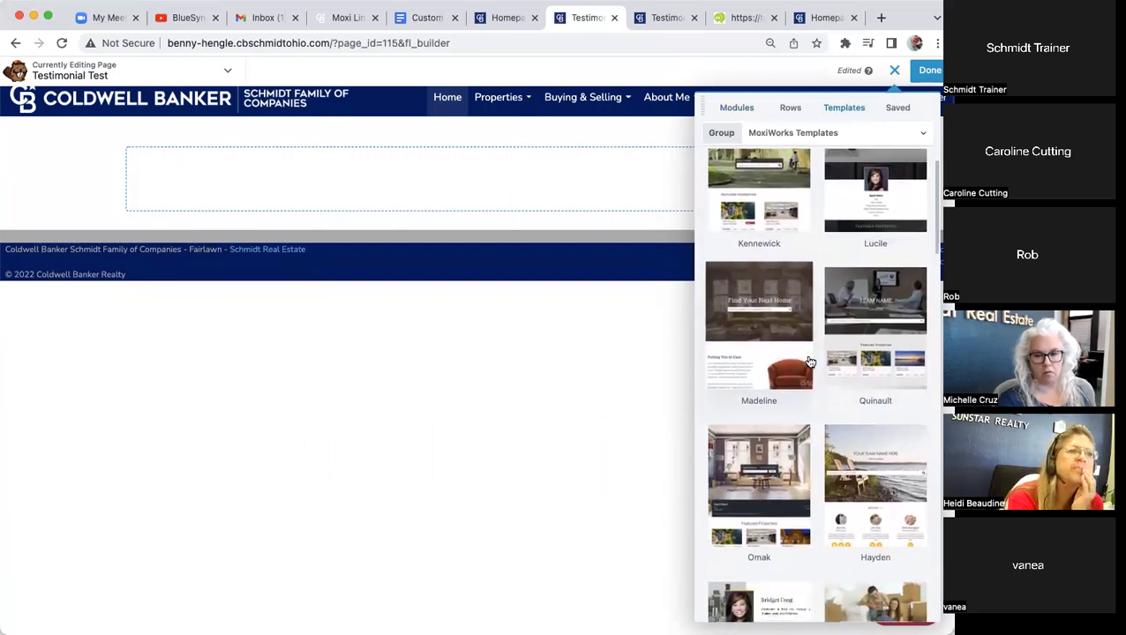
scroll(810, 361, "up", 2)
scroll(810, 362, "down", 5)
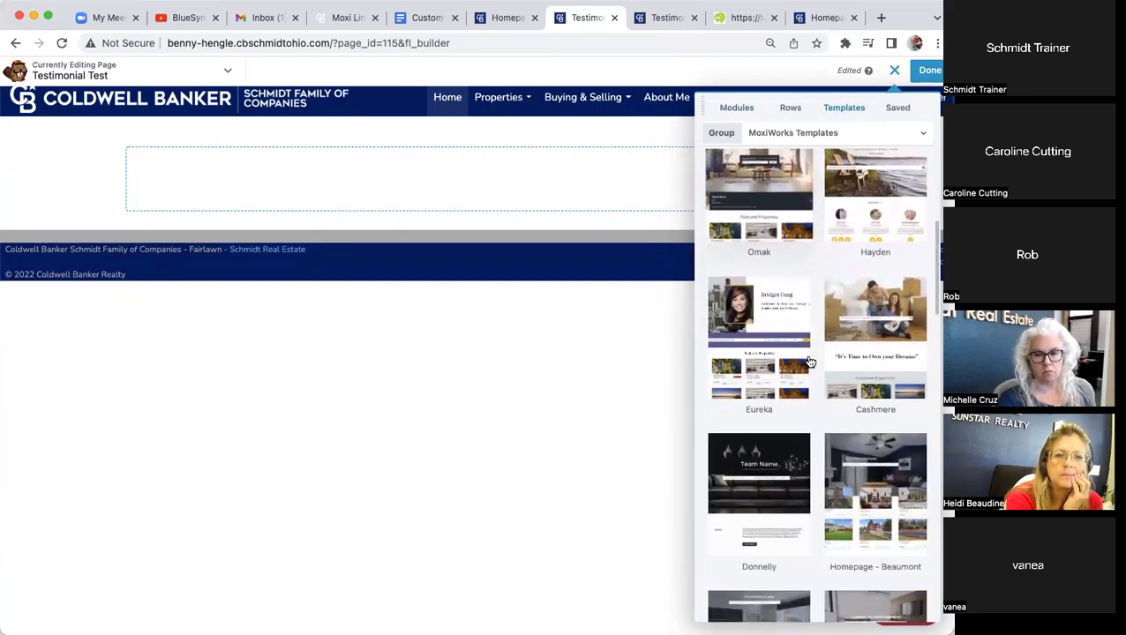
scroll(810, 361, "up", 5)
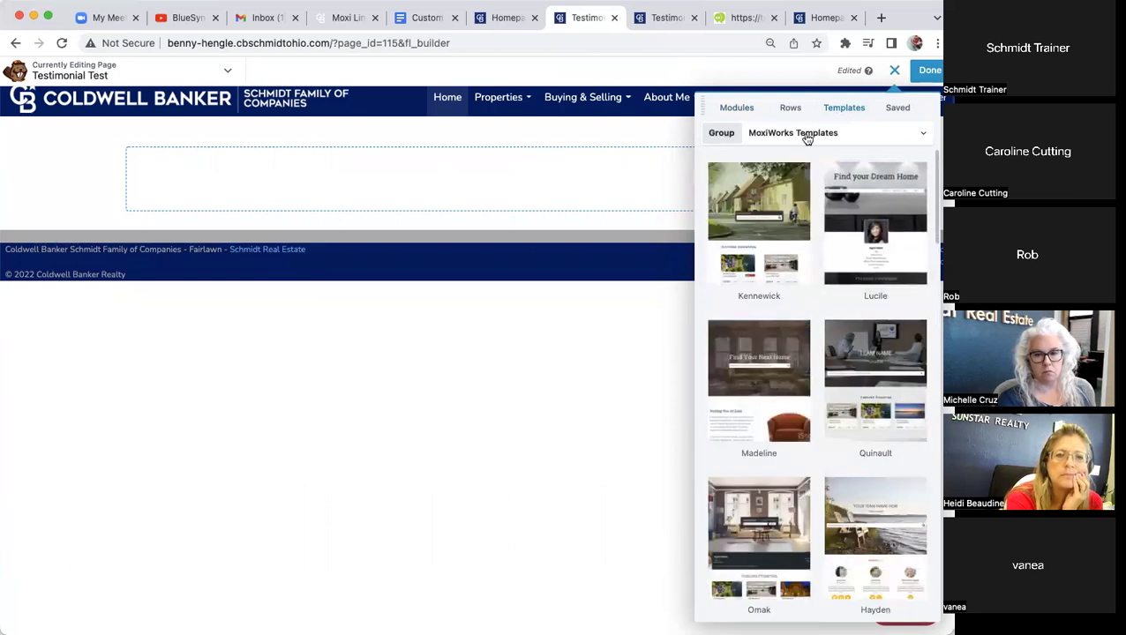
- Replace the page's existing layout with the second Our Team template, showing two members beside their descriptions, from the Content Pages group
left_click(772, 134)
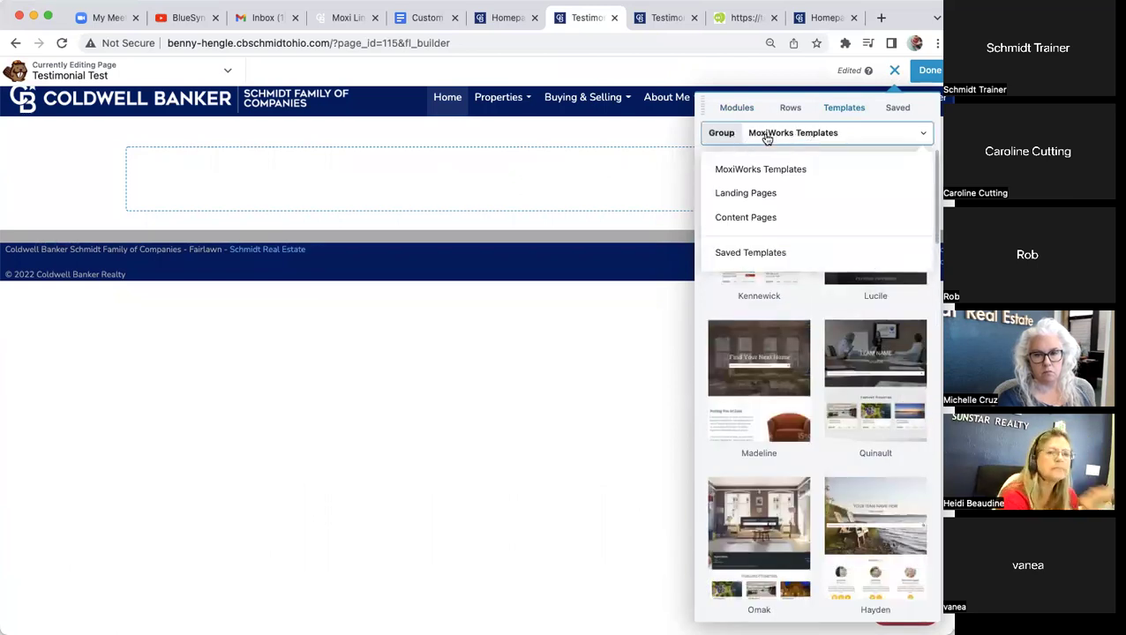
left_click(769, 218)
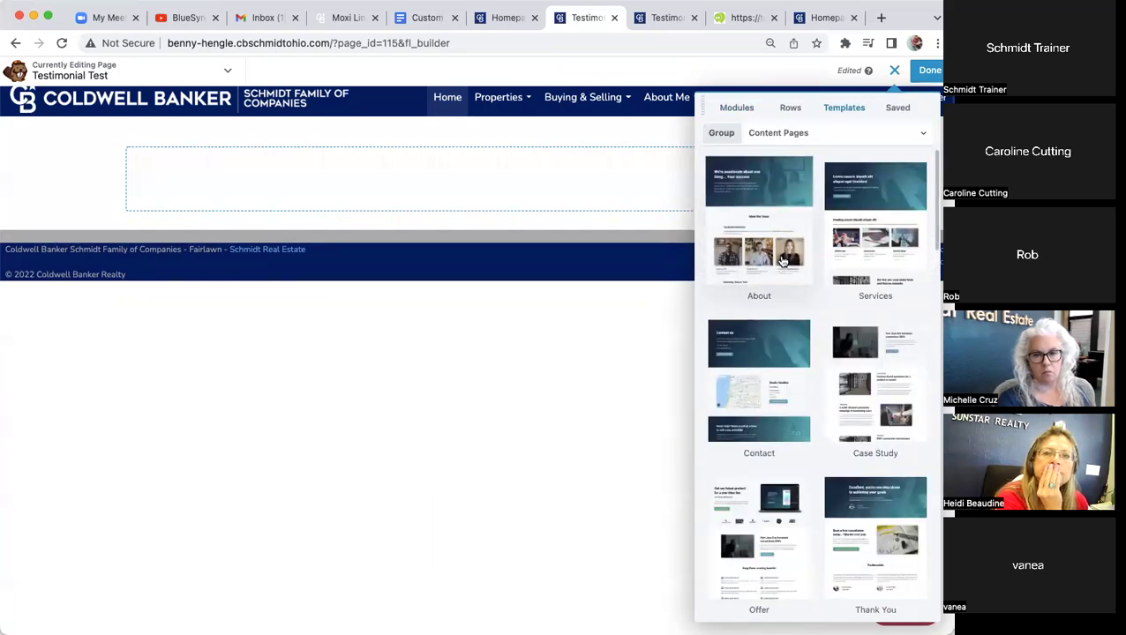
scroll(781, 261, "down", 5)
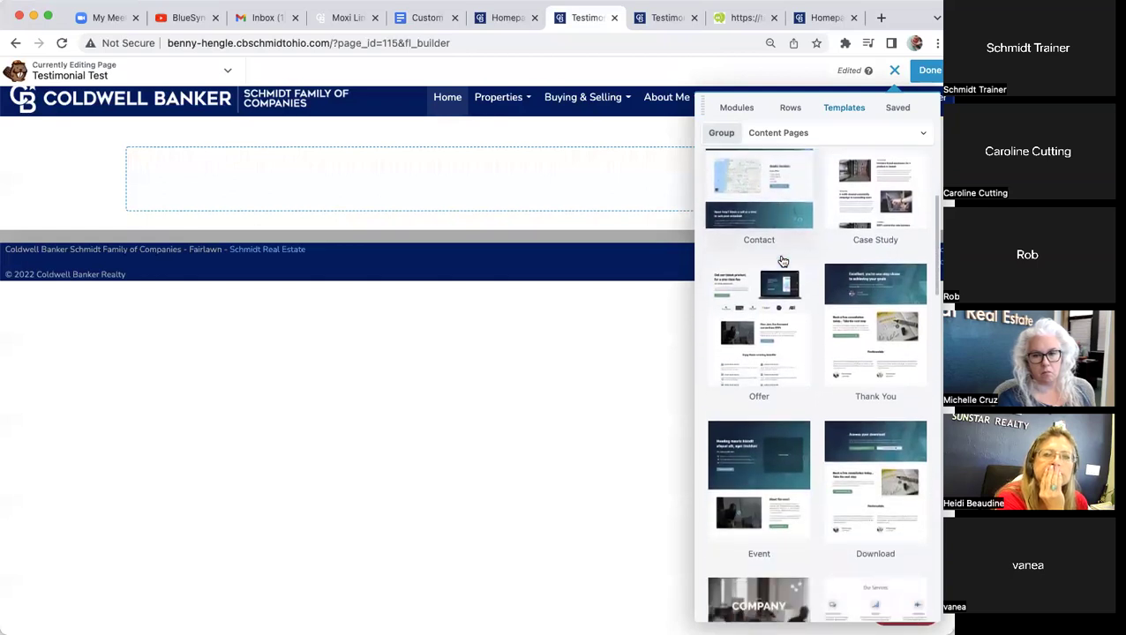
scroll(782, 261, "down", 5)
scroll(782, 262, "down", 5)
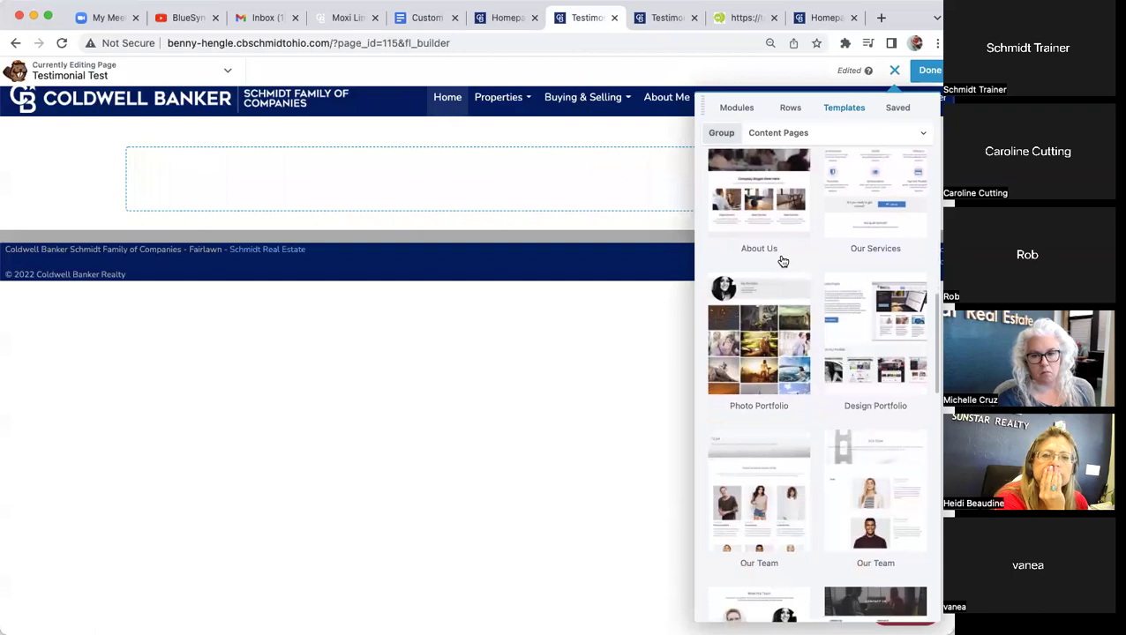
scroll(781, 261, "down", 3)
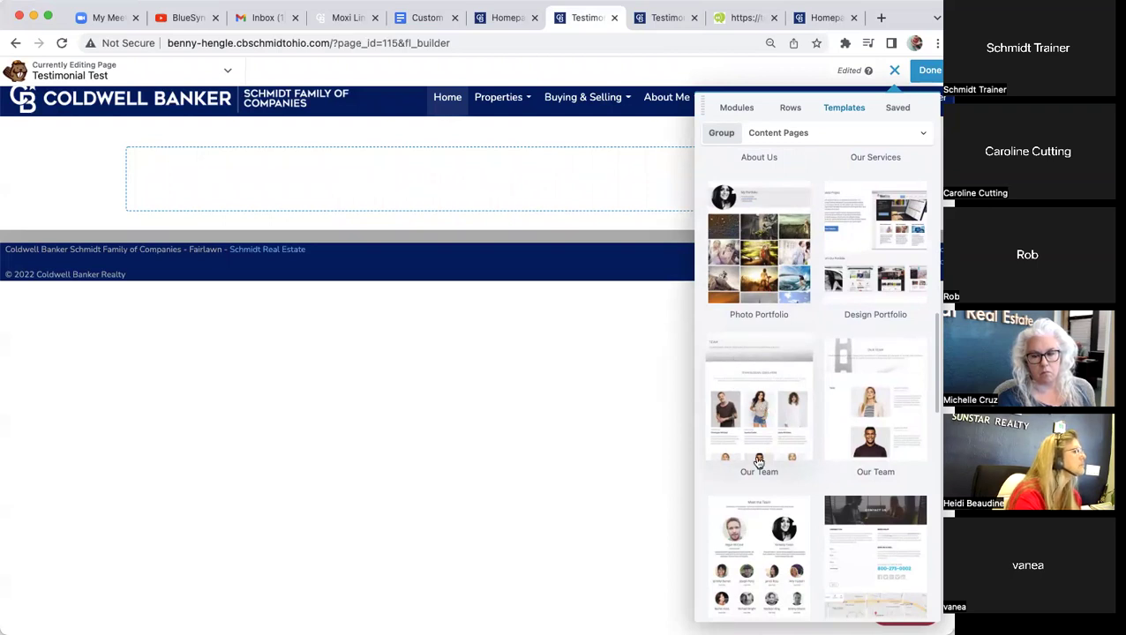
left_click(867, 400)
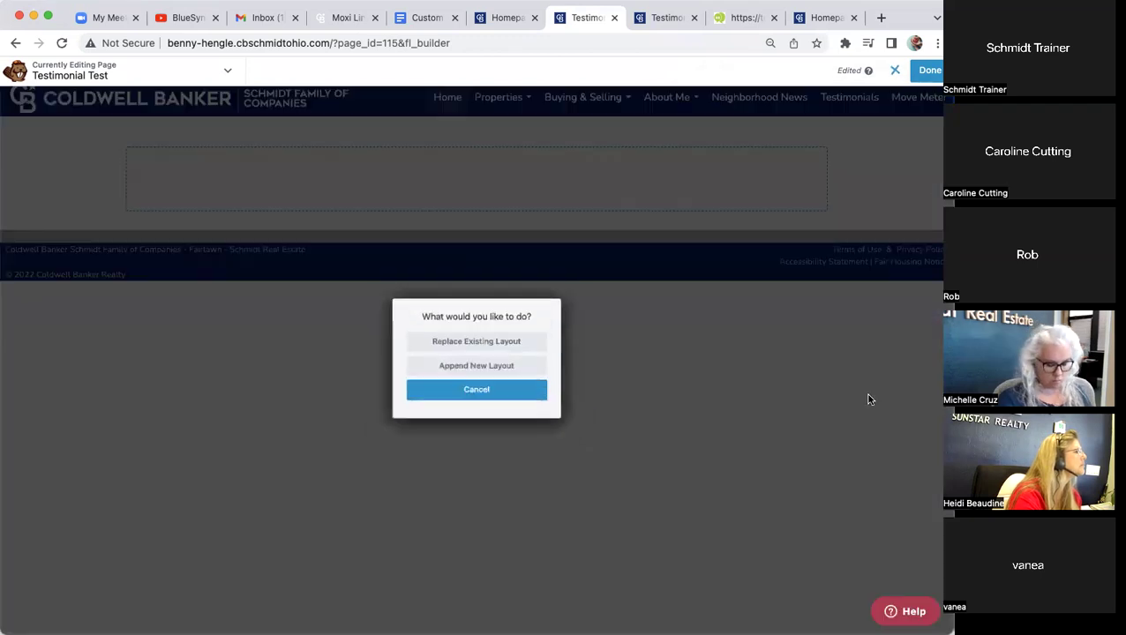
left_click(509, 342)
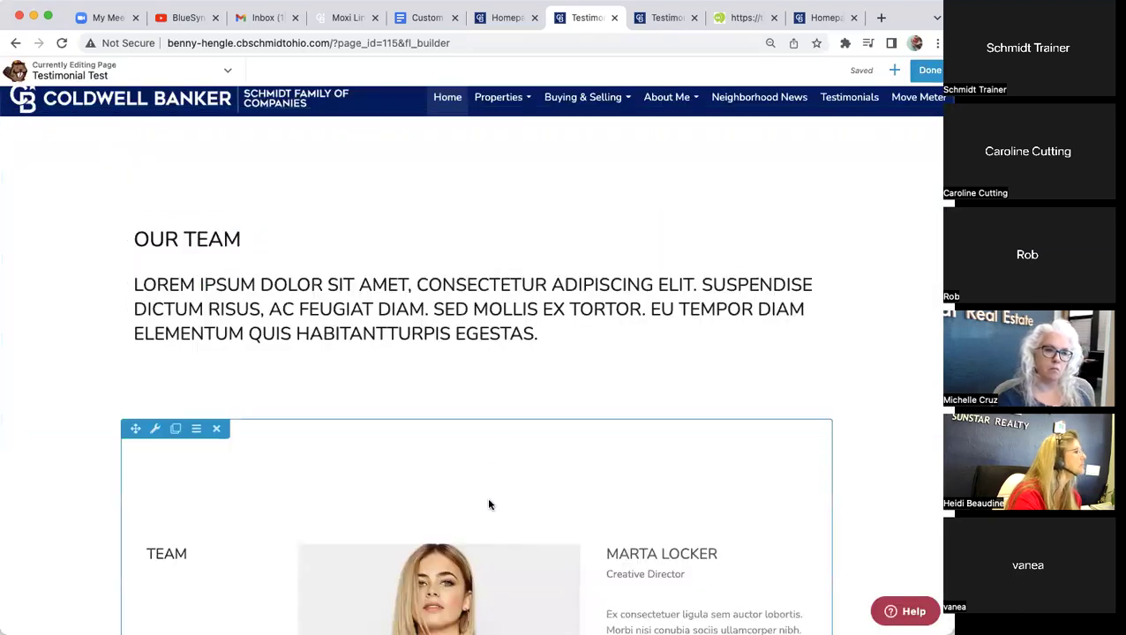
- Add an HTML module with the copied Testimonial Tree widget code below the first team member's description and save it
scroll(489, 504, "down", 2)
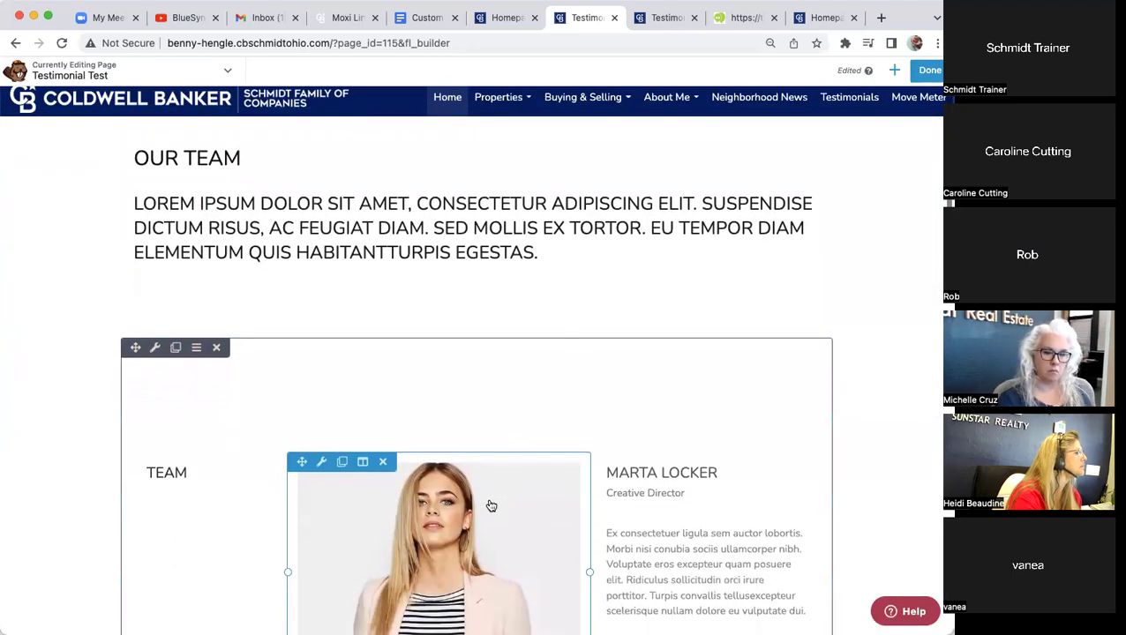
scroll(492, 506, "down", 4)
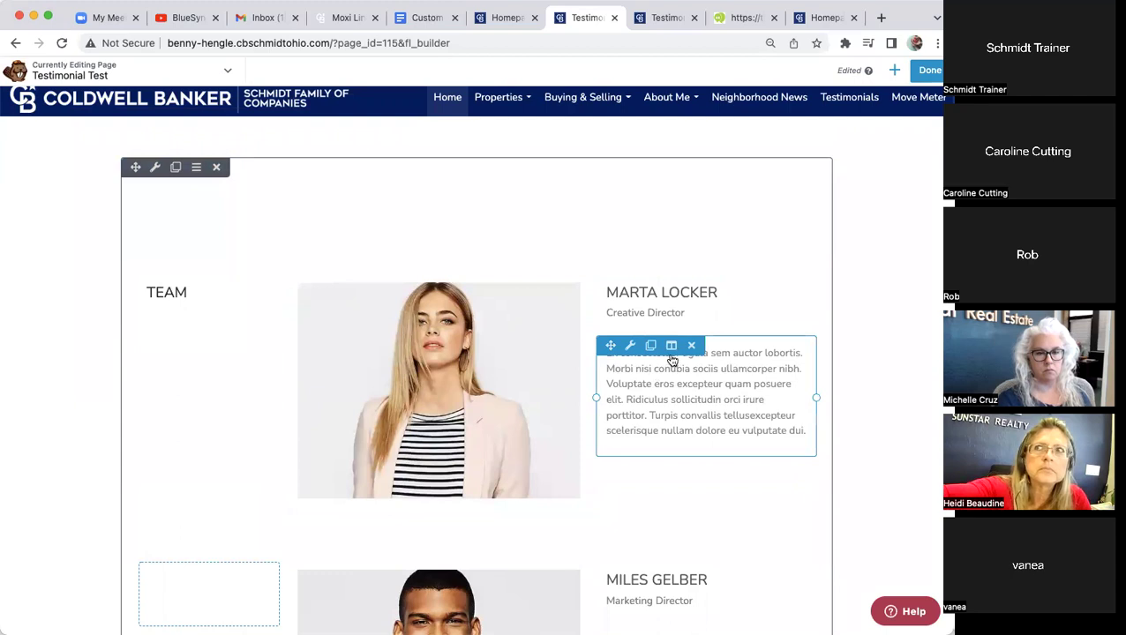
scroll(697, 318, "down", 1)
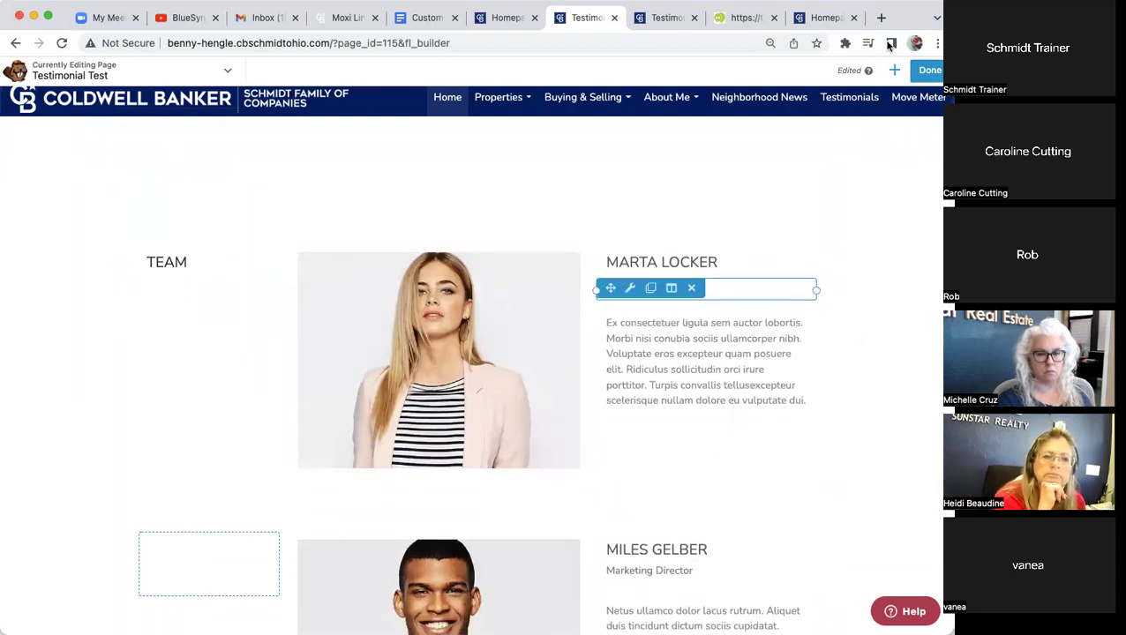
left_click(894, 72)
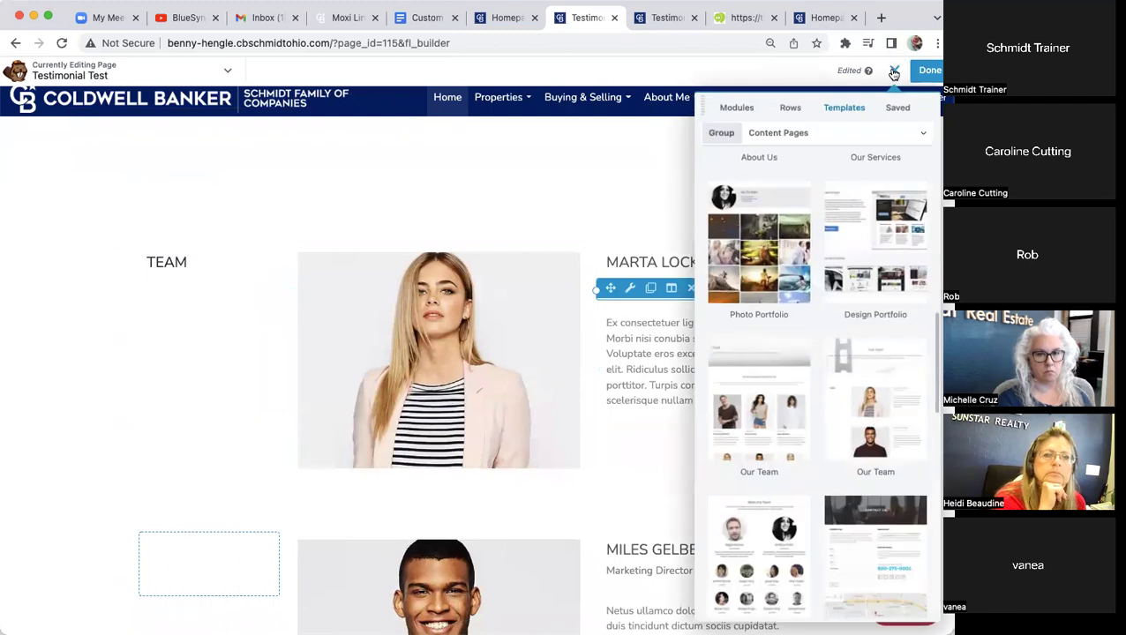
left_click(735, 109)
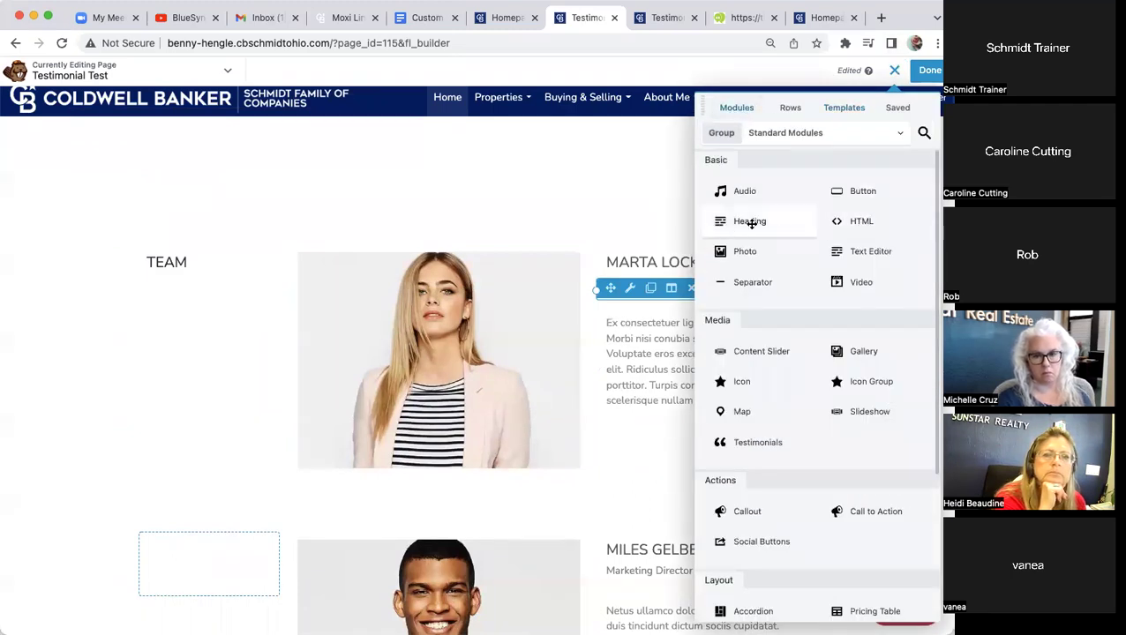
left_click_drag(857, 219, 651, 482)
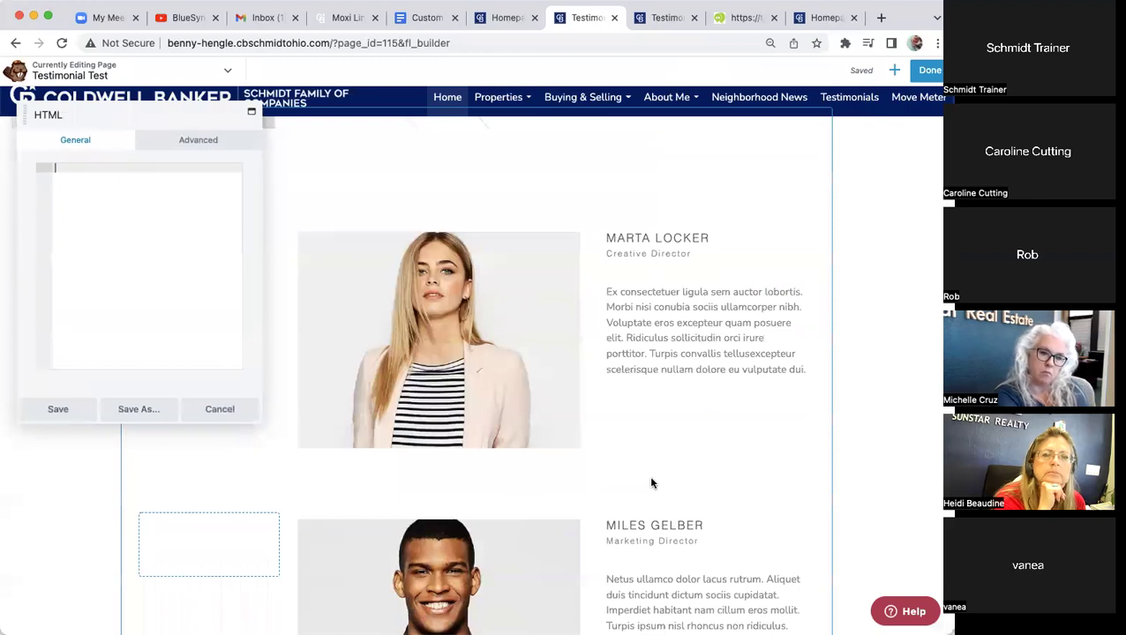
key("super+v")
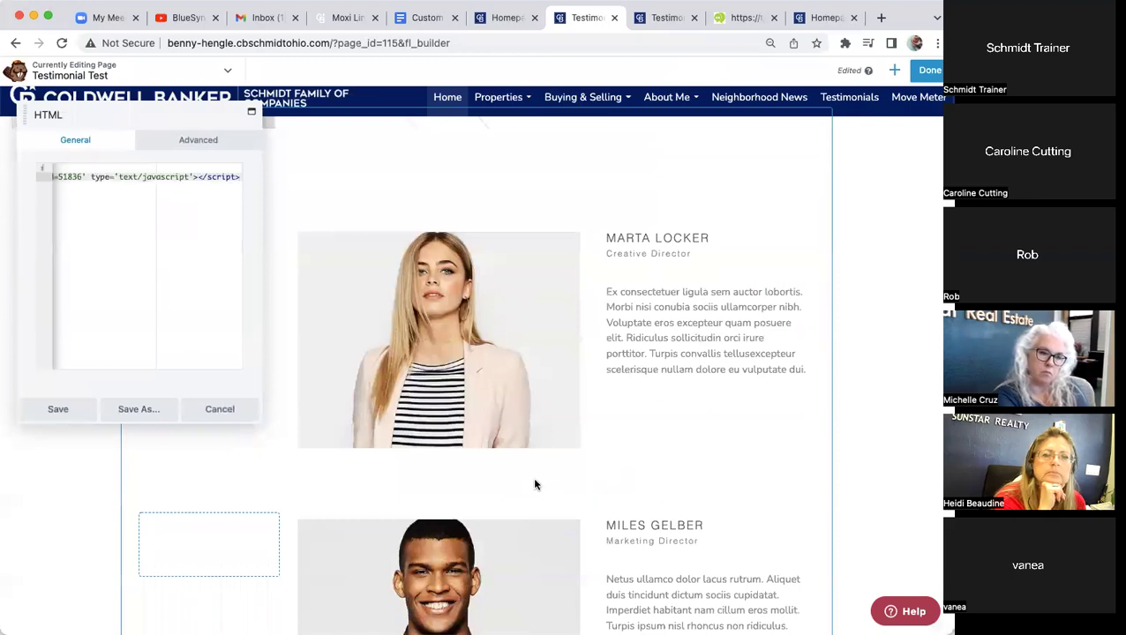
left_click(389, 458)
left_click(68, 407)
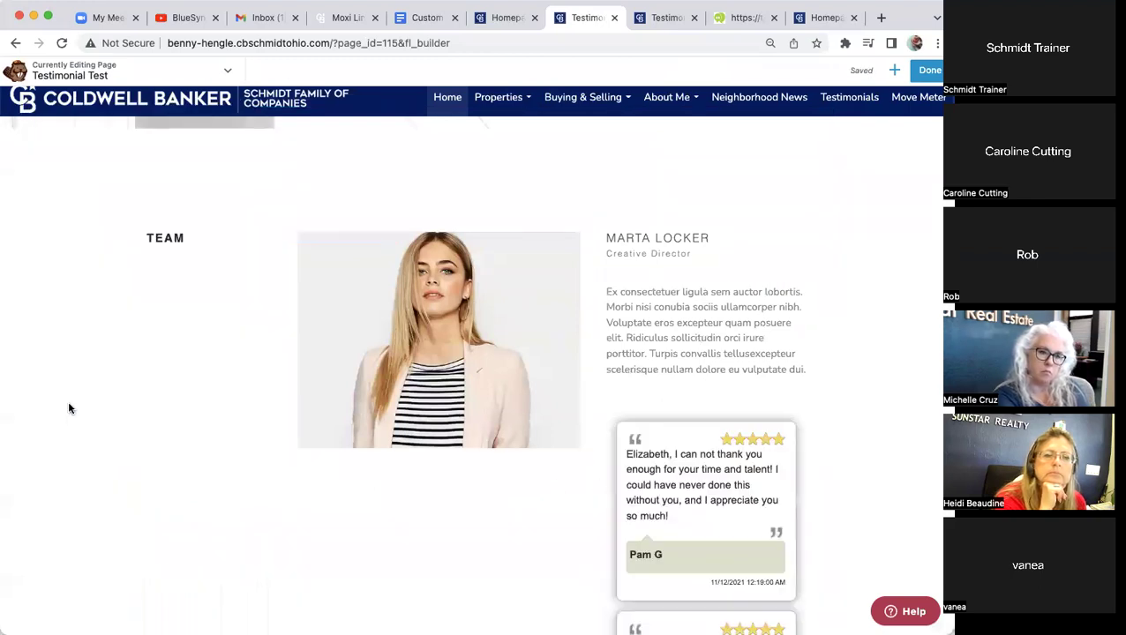
- Open the agent's public homepage in a new browser tab and view its Testimonials page
mouse_move(633, 450)
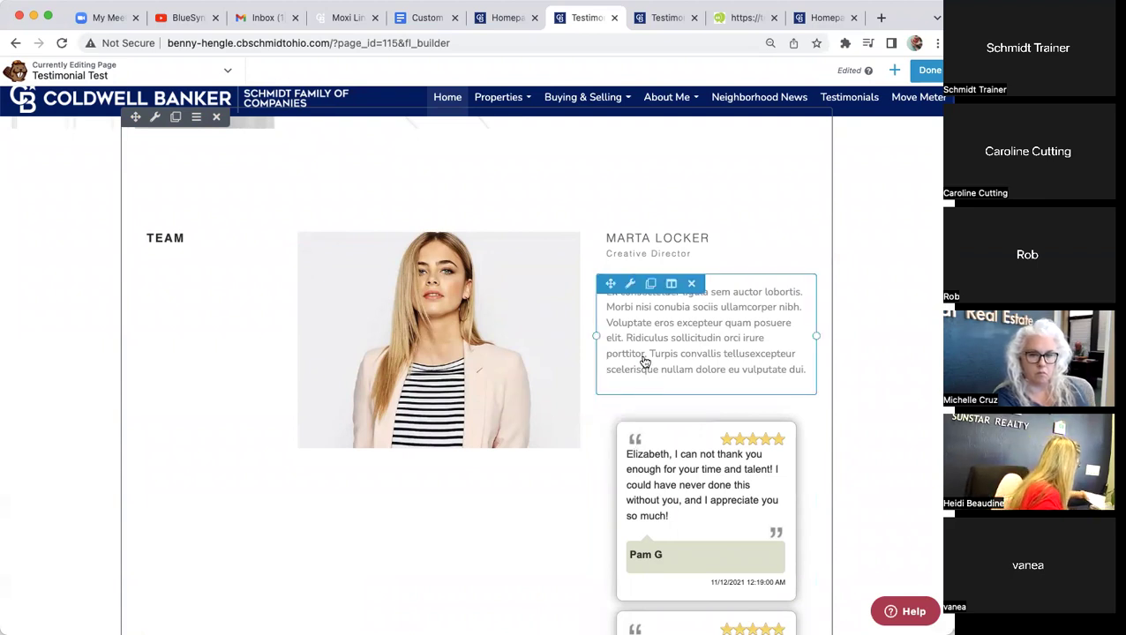
left_click(503, 17)
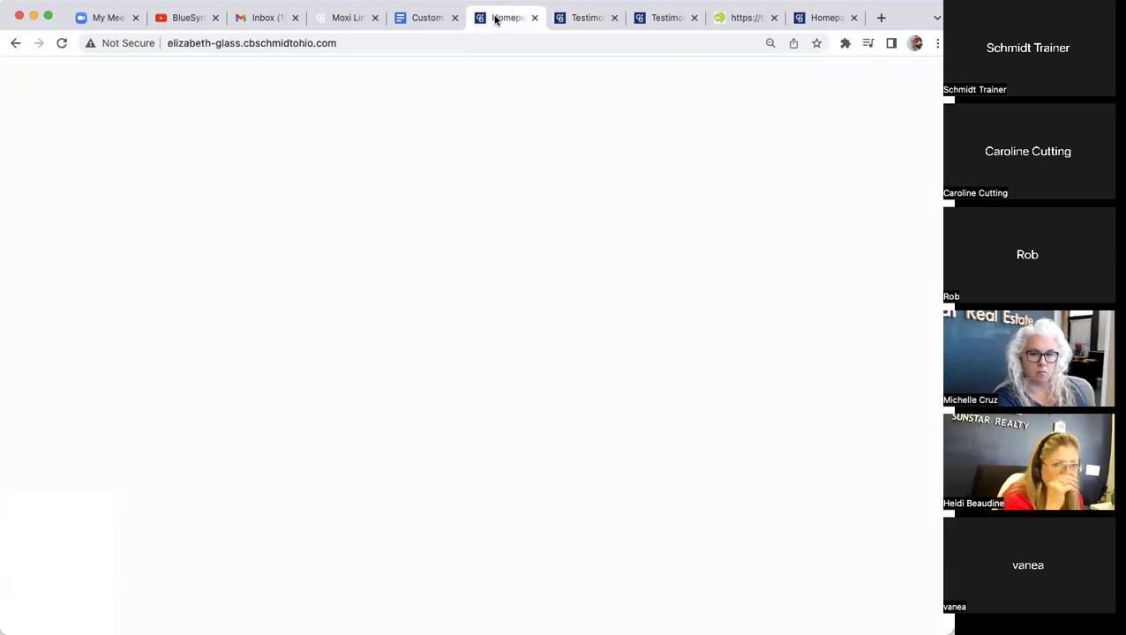
left_click(669, 20)
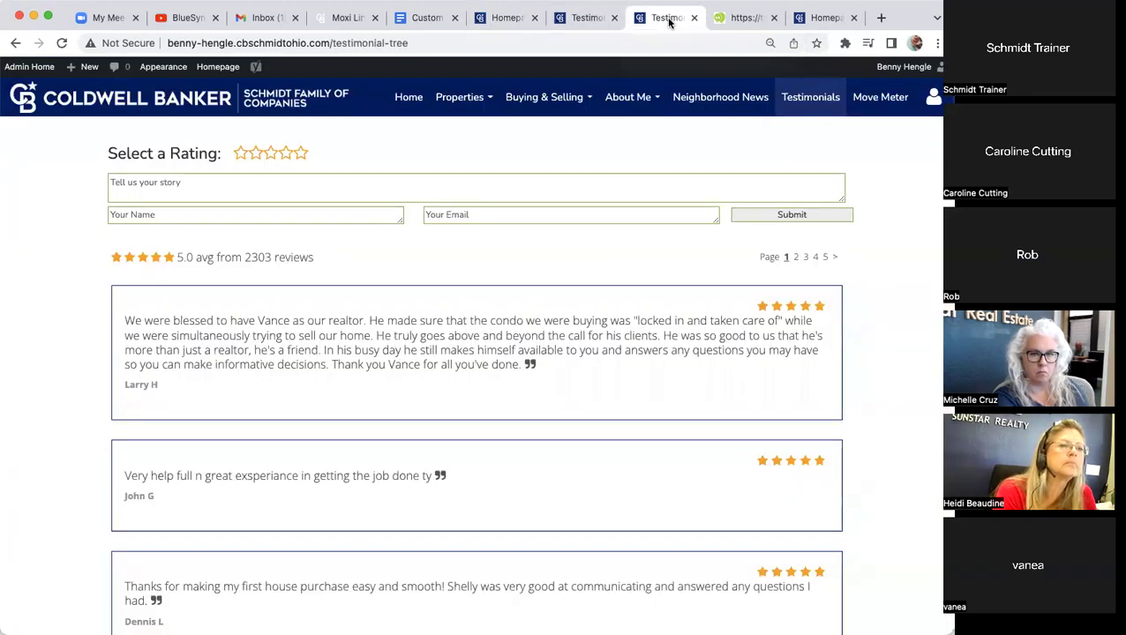
left_click(880, 17)
type("cbs")
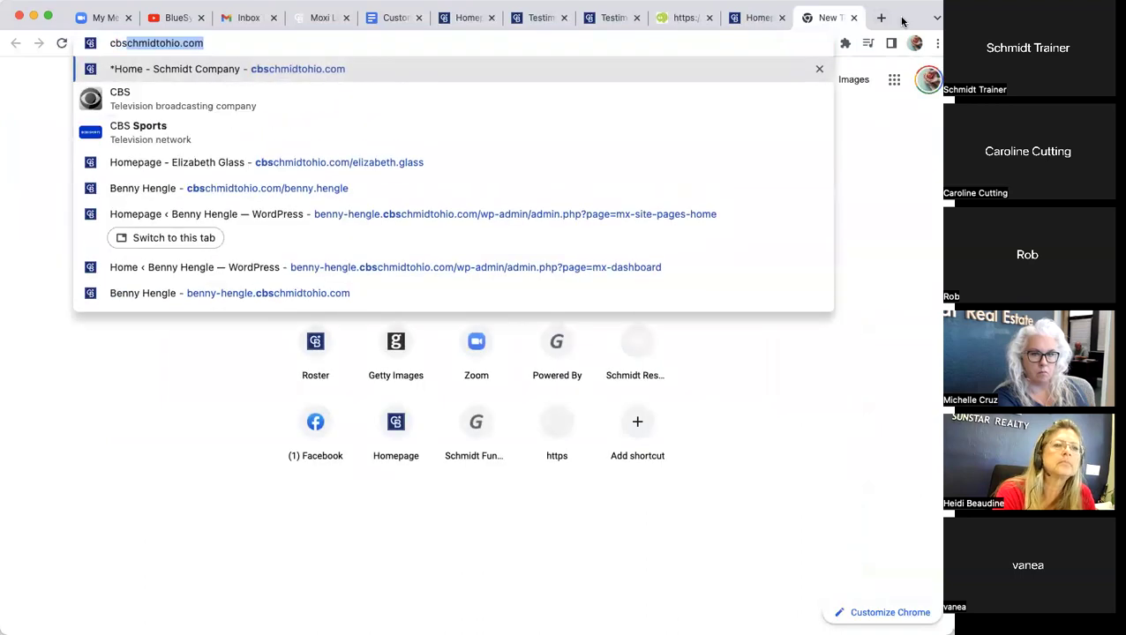
key("Right")
type("/")
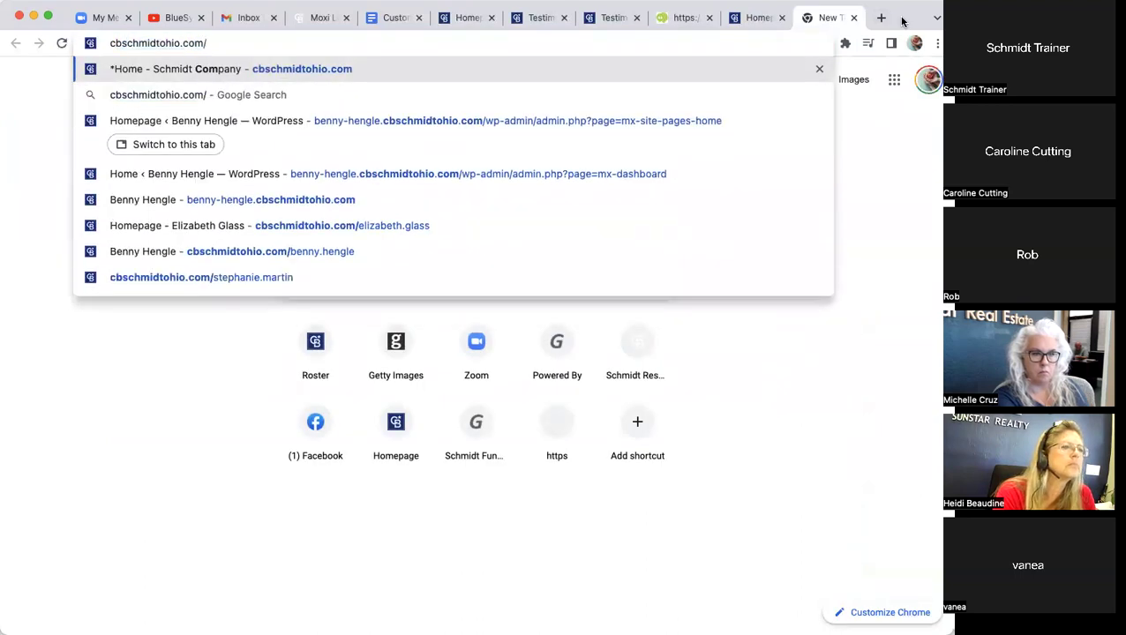
type("b")
key("Return")
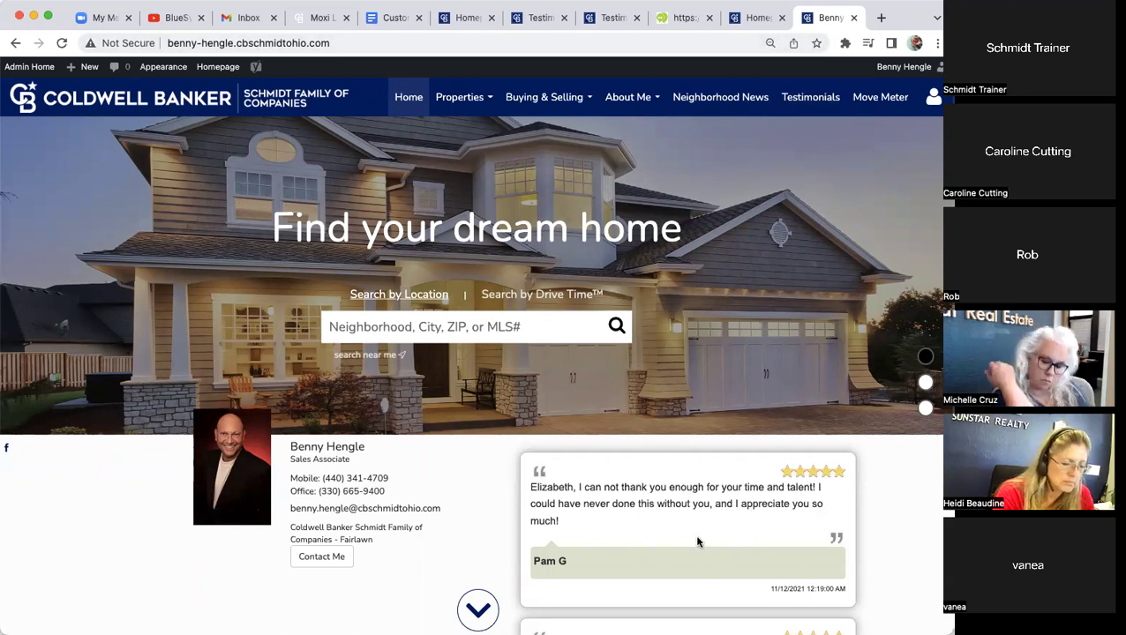
left_click(813, 101)
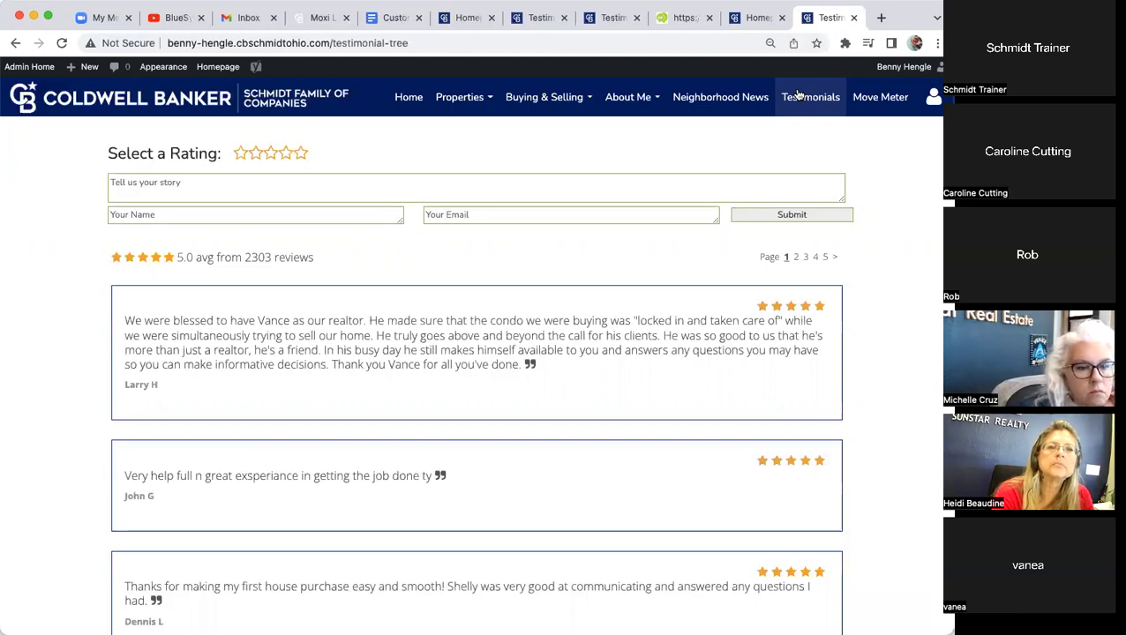
- Open the About Me page on the trainer's own website and look through its testimonial slider, video and photo sections
left_click(464, 19)
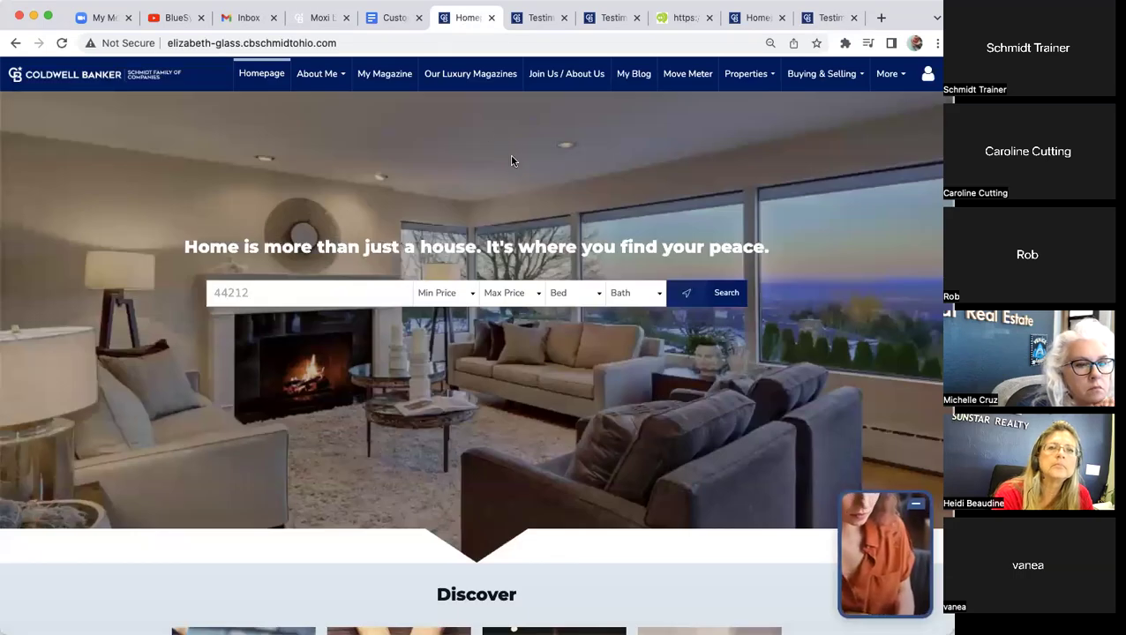
mouse_move(339, 79)
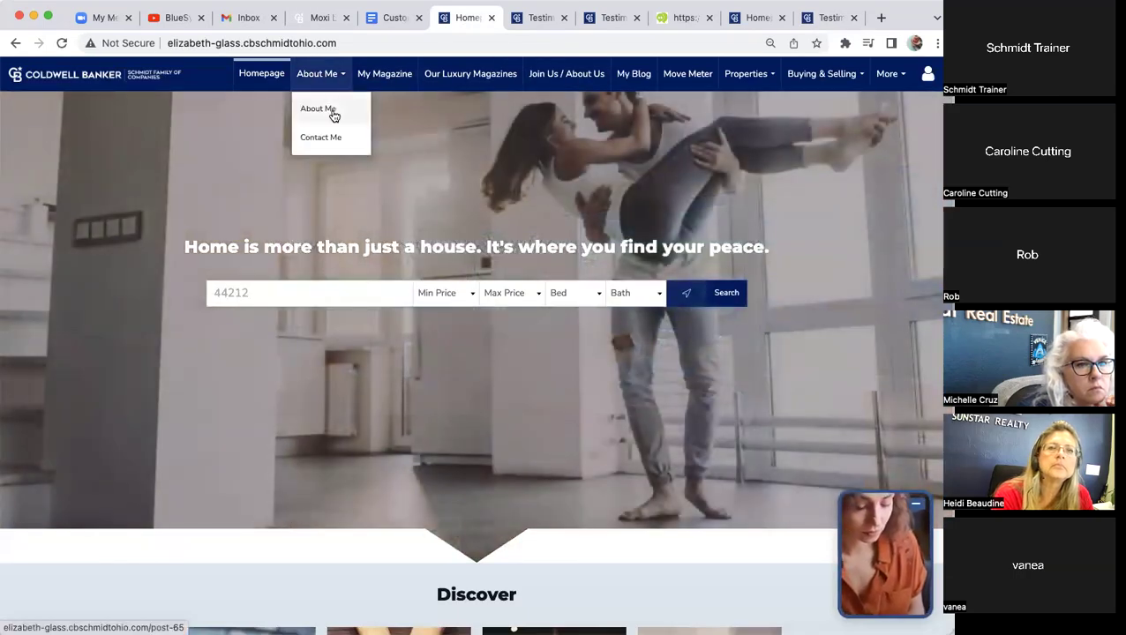
left_click(334, 114)
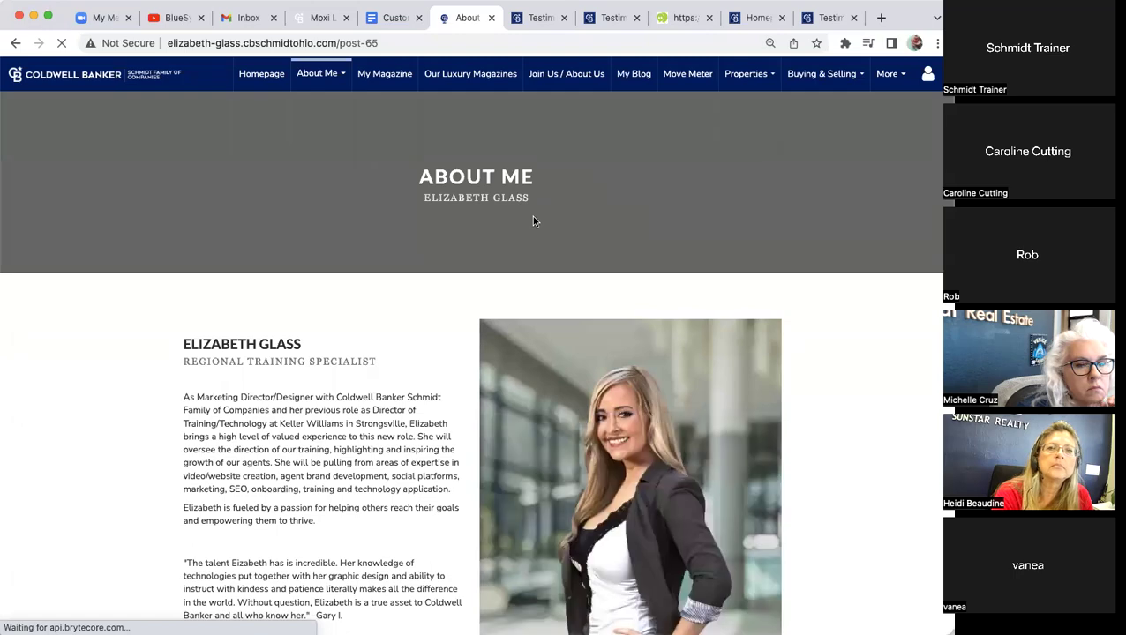
scroll(615, 510, "down", 1)
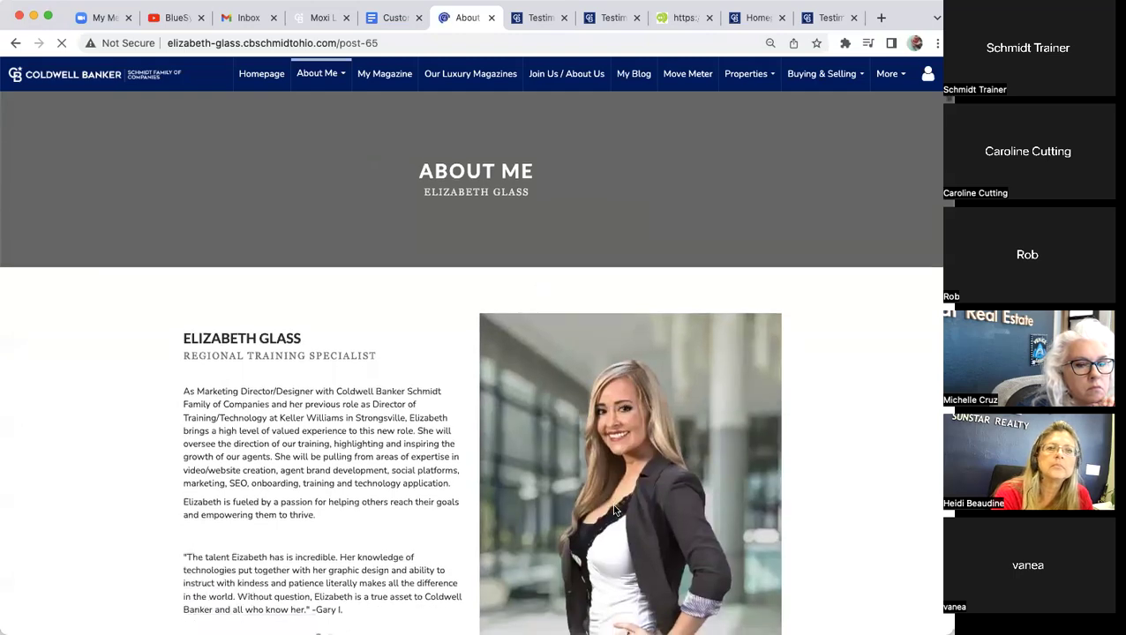
scroll(613, 507, "down", 3)
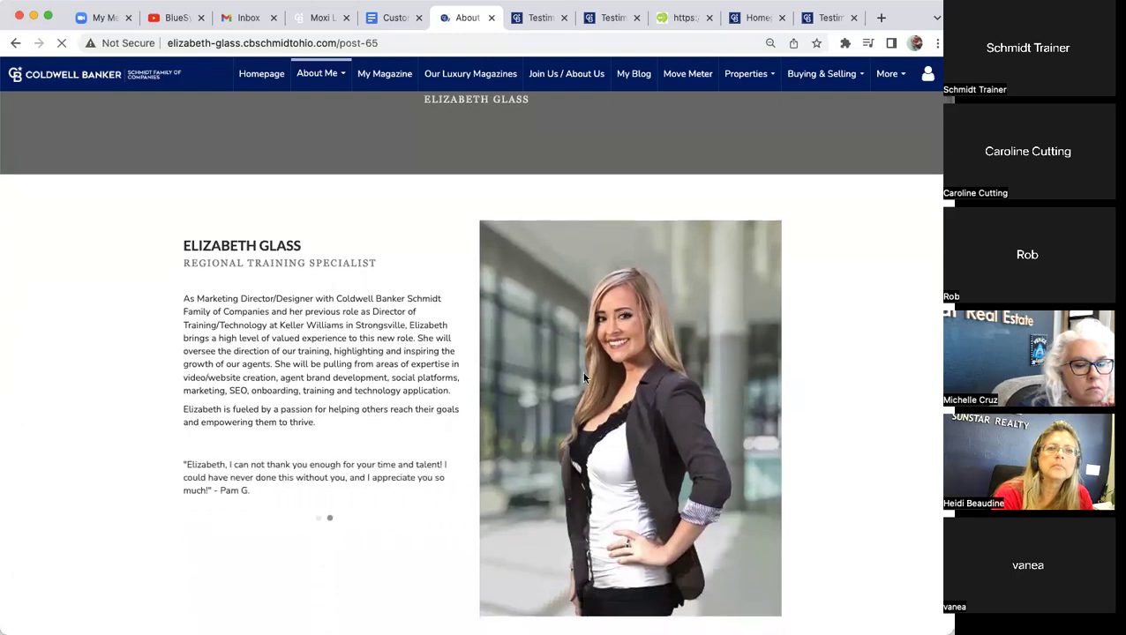
scroll(584, 378, "down", 7)
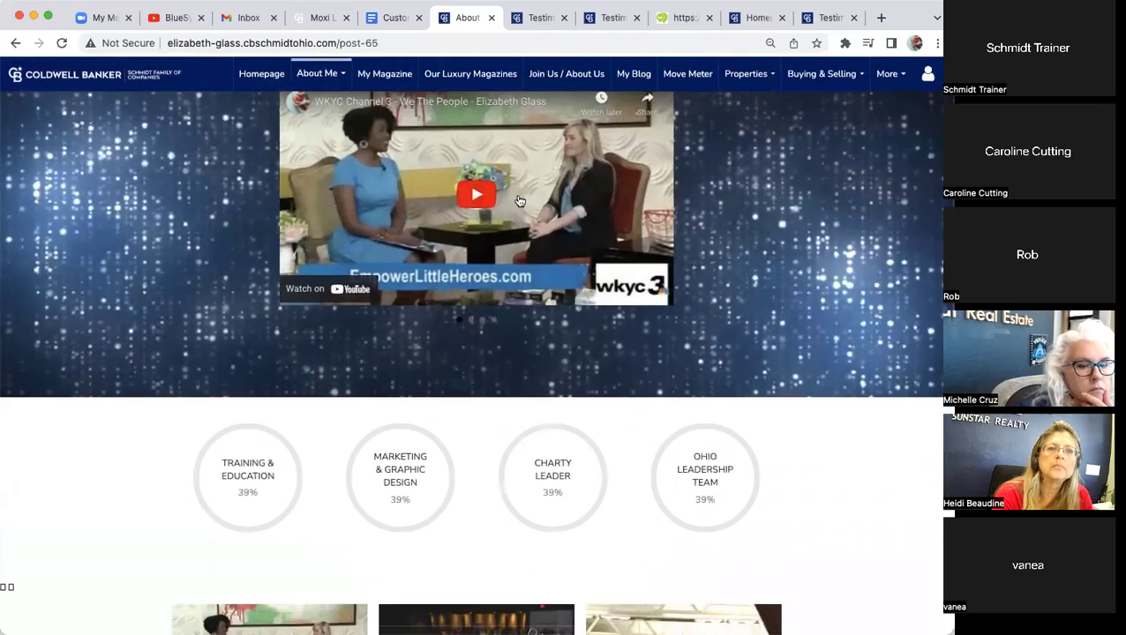
scroll(531, 298, "down", 5)
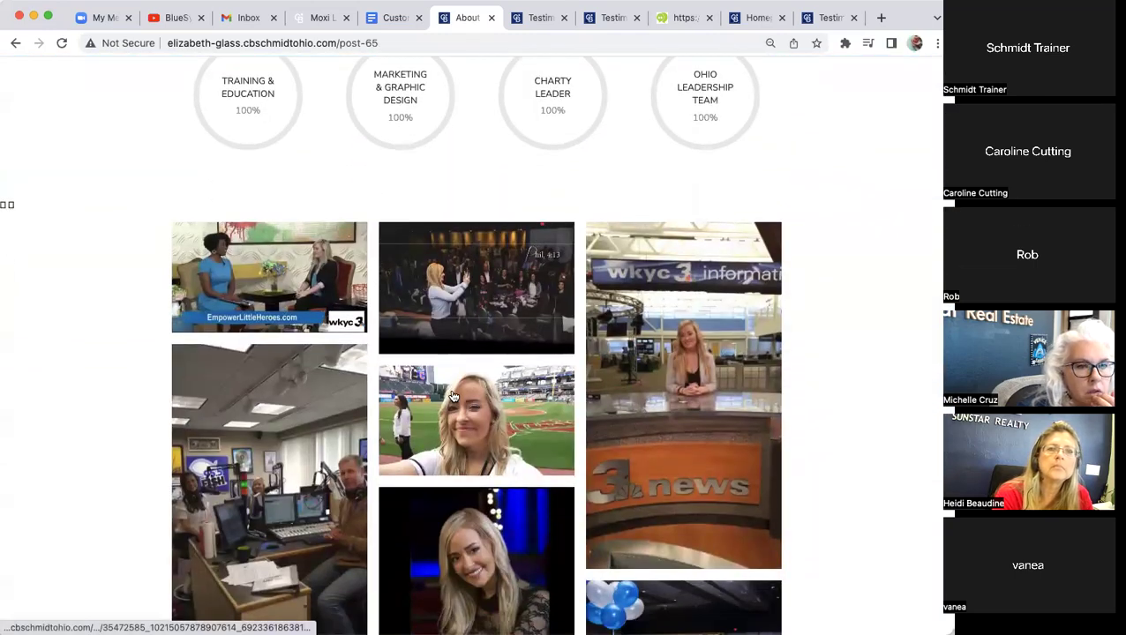
scroll(453, 396, "up", 10)
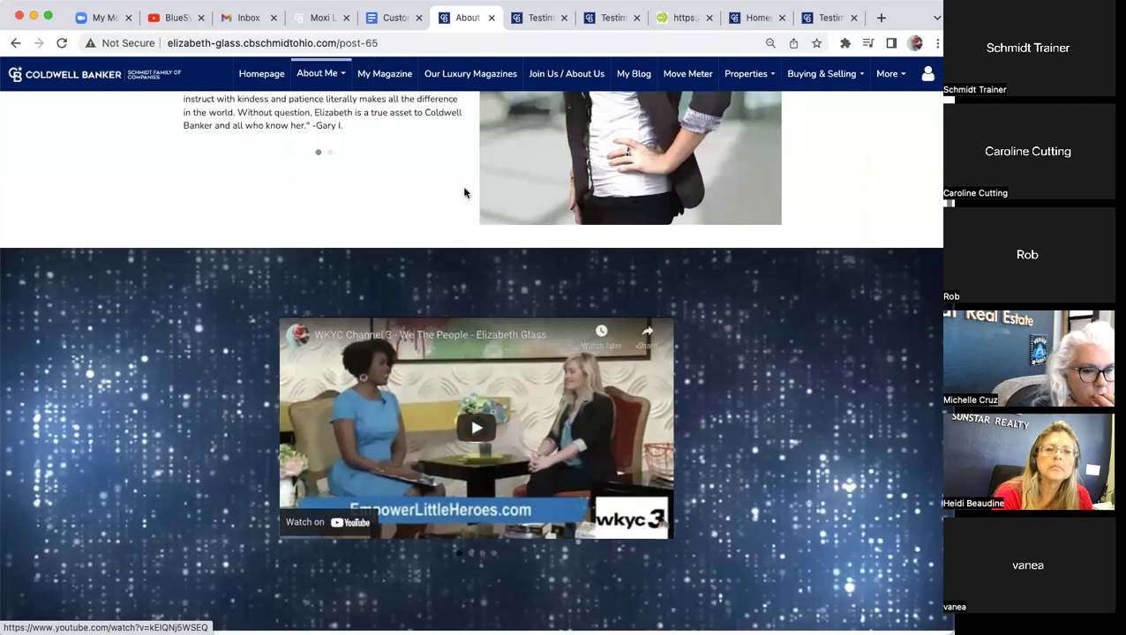
- Compare the trainer's About Me page with the Custom Testimonial Tree Website Options document and the Testimonial Test page in the builder
scroll(488, 183, "up", 8)
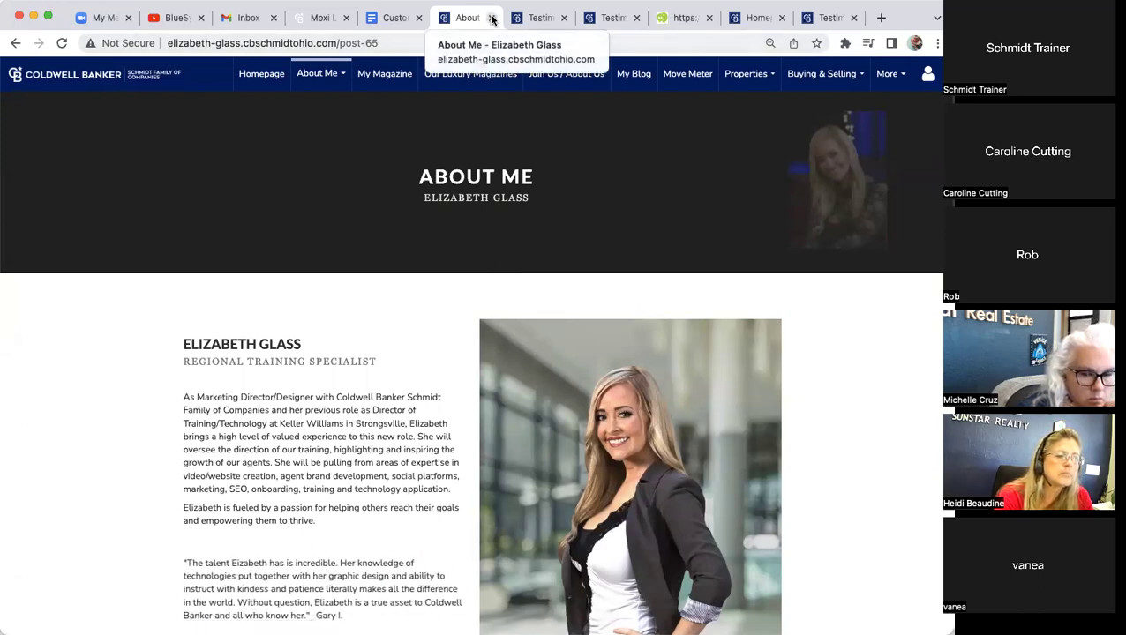
left_click(392, 18)
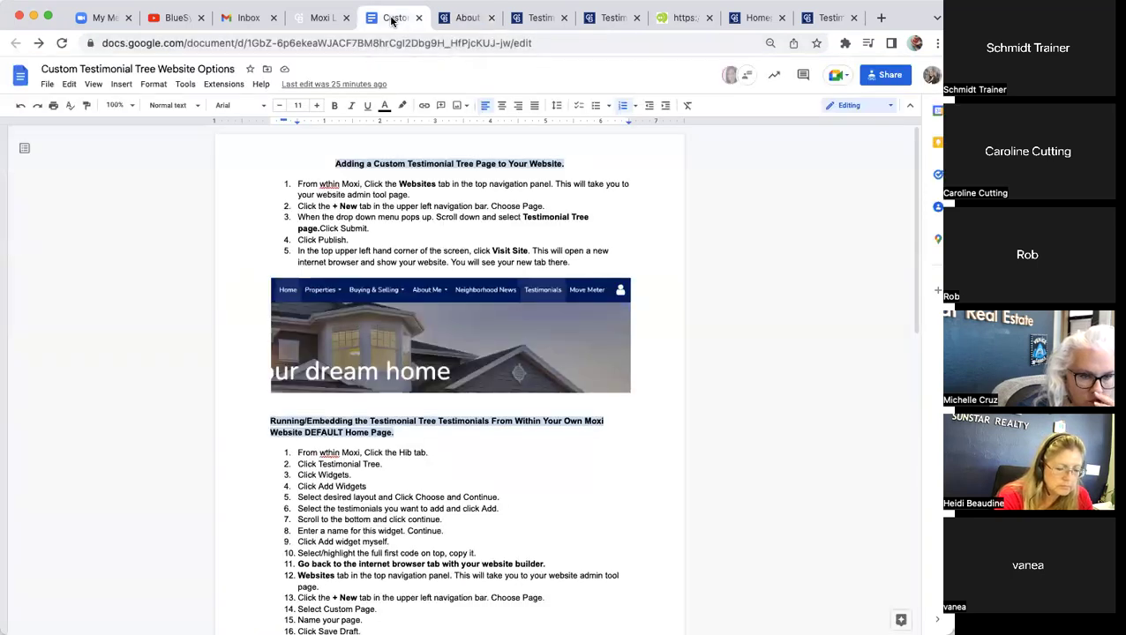
left_click(467, 19)
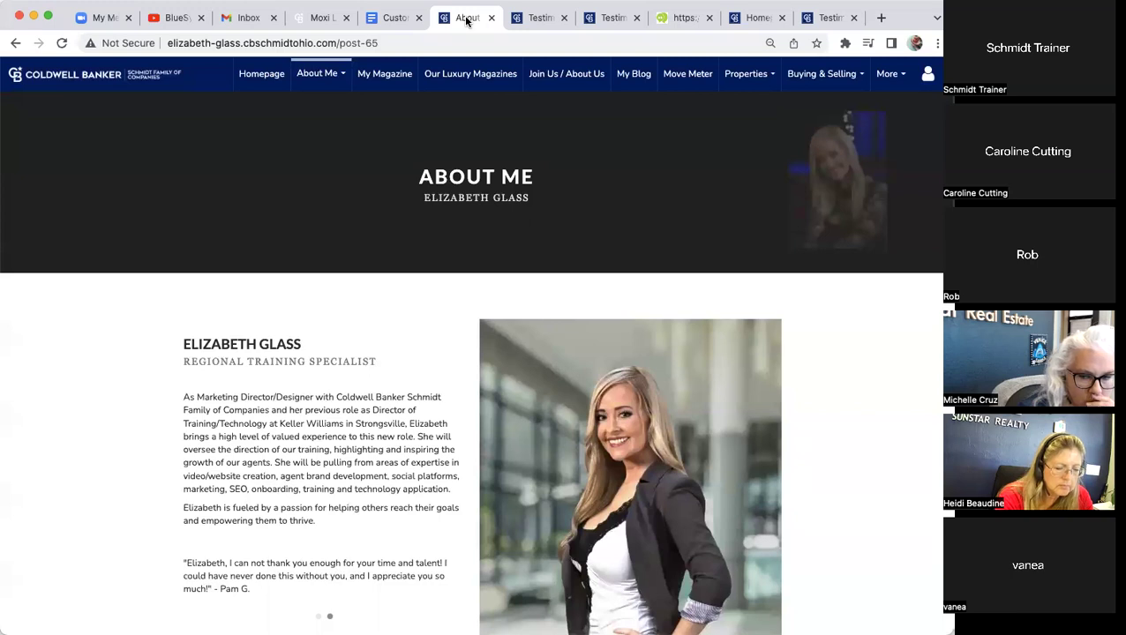
left_click(531, 20)
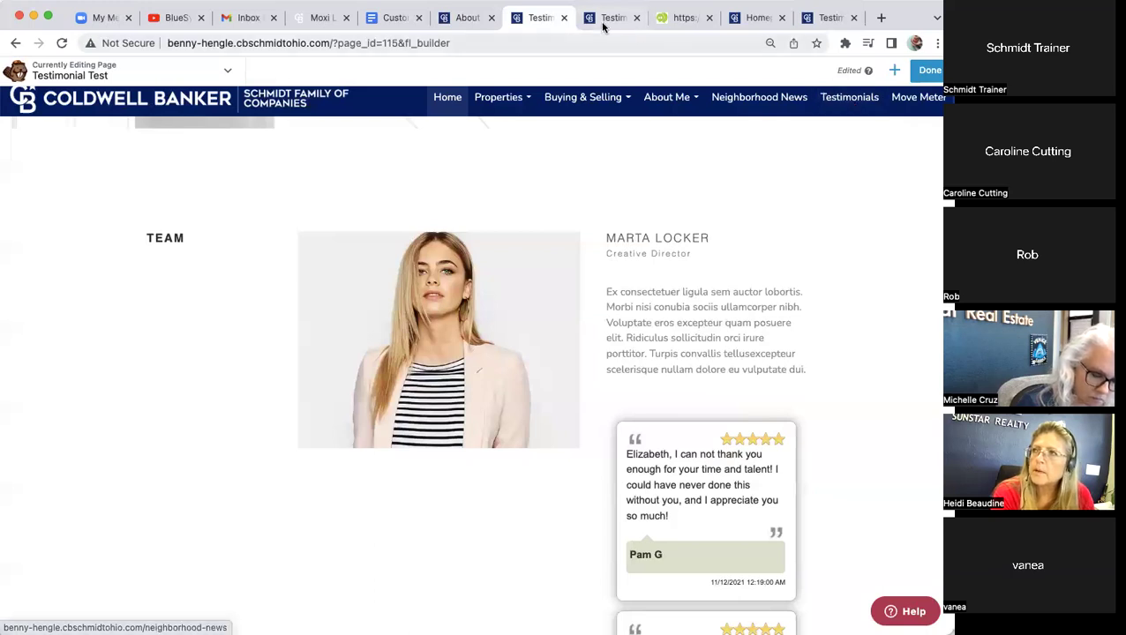
left_click(467, 19)
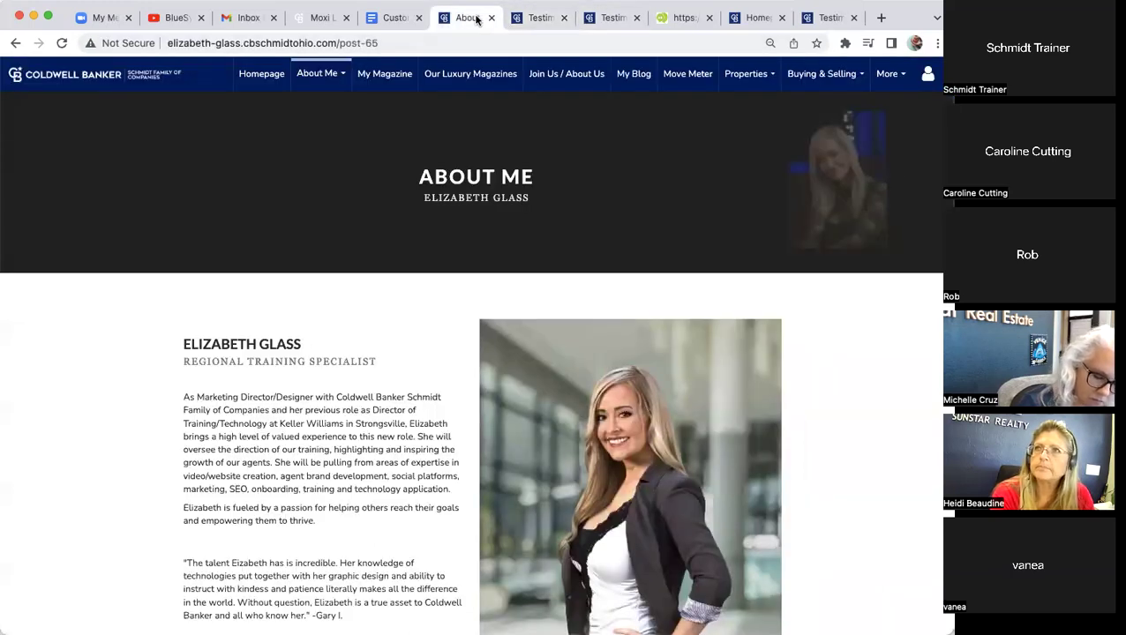
- View the agent's public homepage with its embedded testimonial widget, and return to the site's Testimonials page
left_click(752, 19)
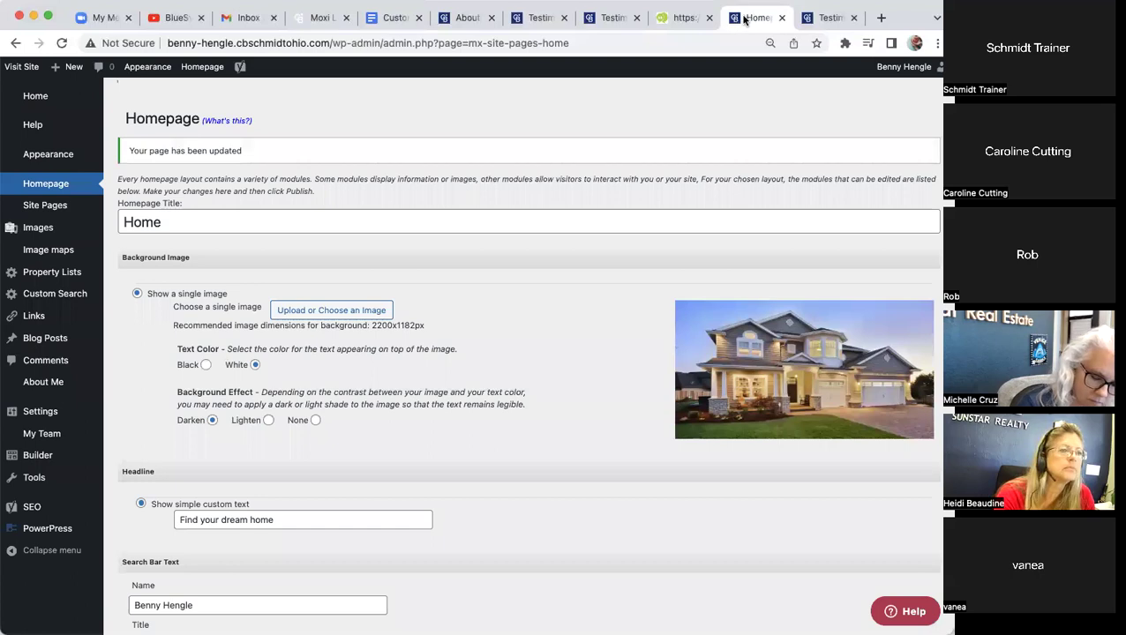
left_click(824, 17)
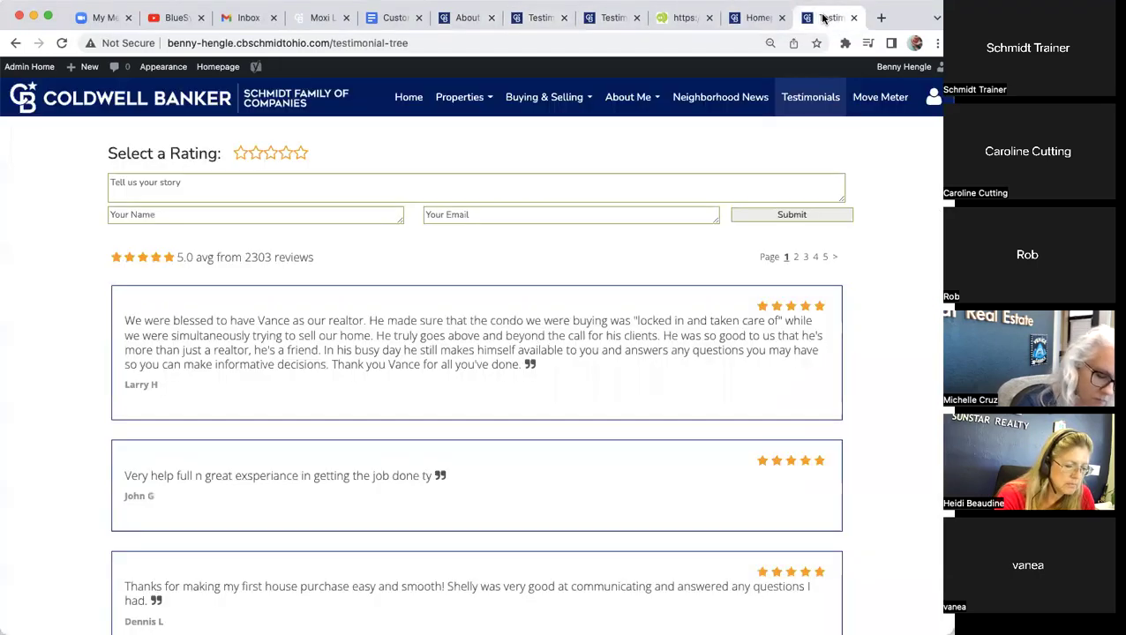
left_click(408, 97)
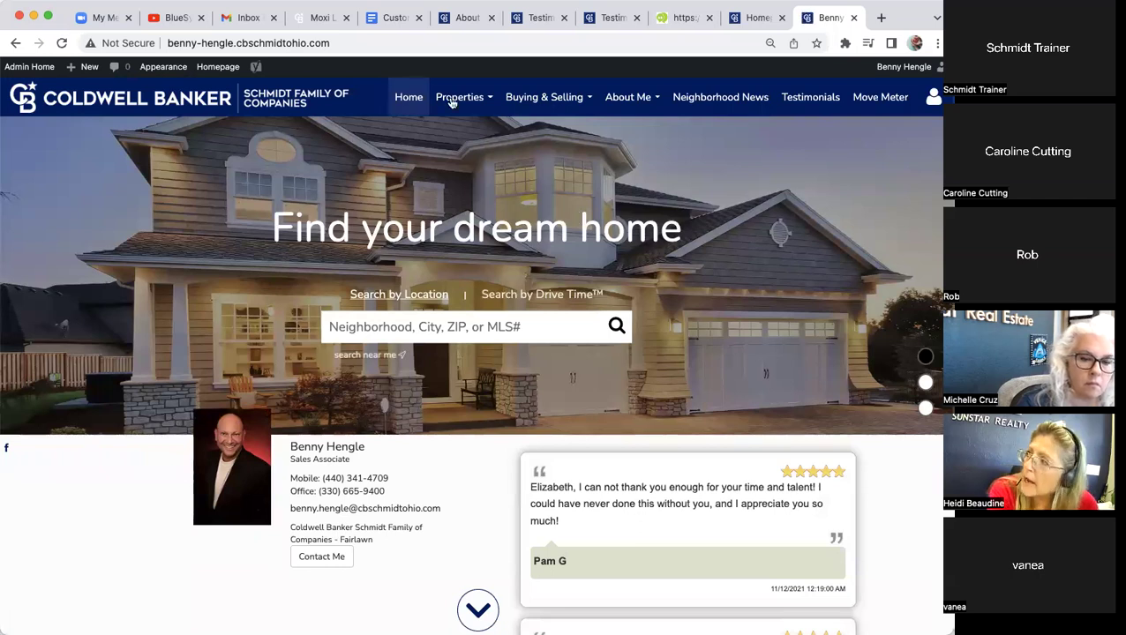
mouse_move(521, 117)
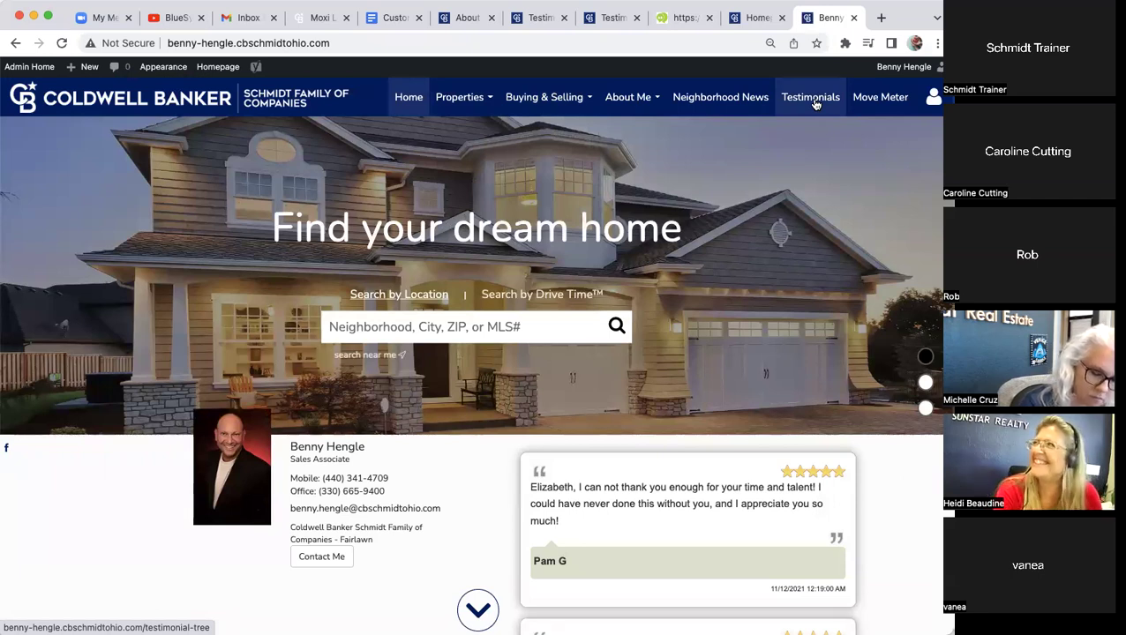
left_click(811, 100)
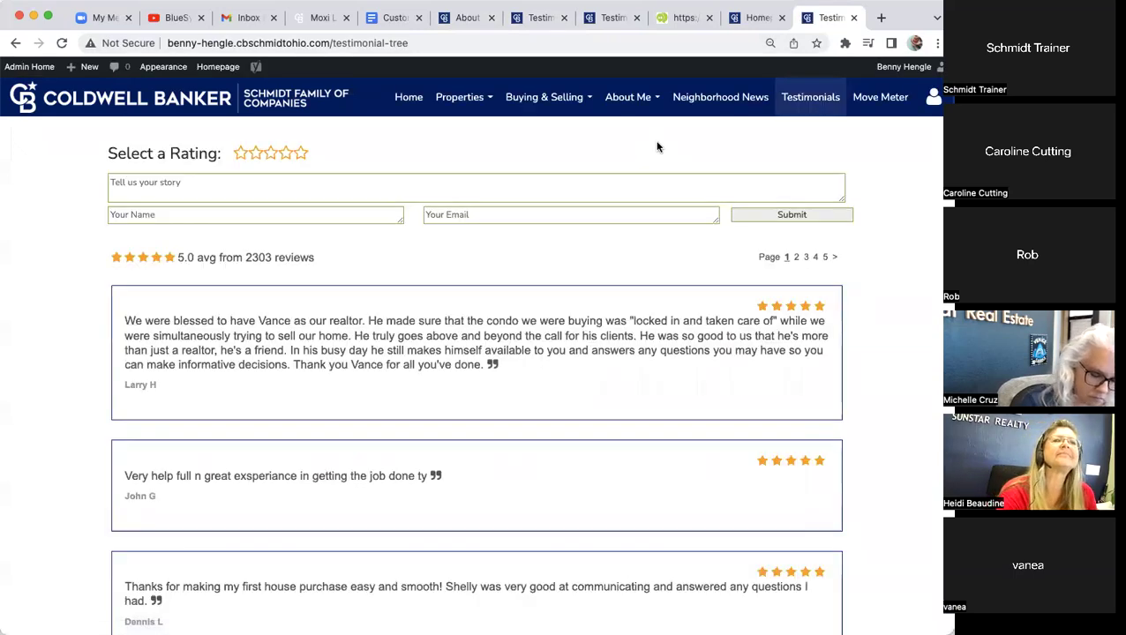
- Open the agent's public site from the website admin and examine the homepage testimonial widget and the About Me submenu
left_click(752, 22)
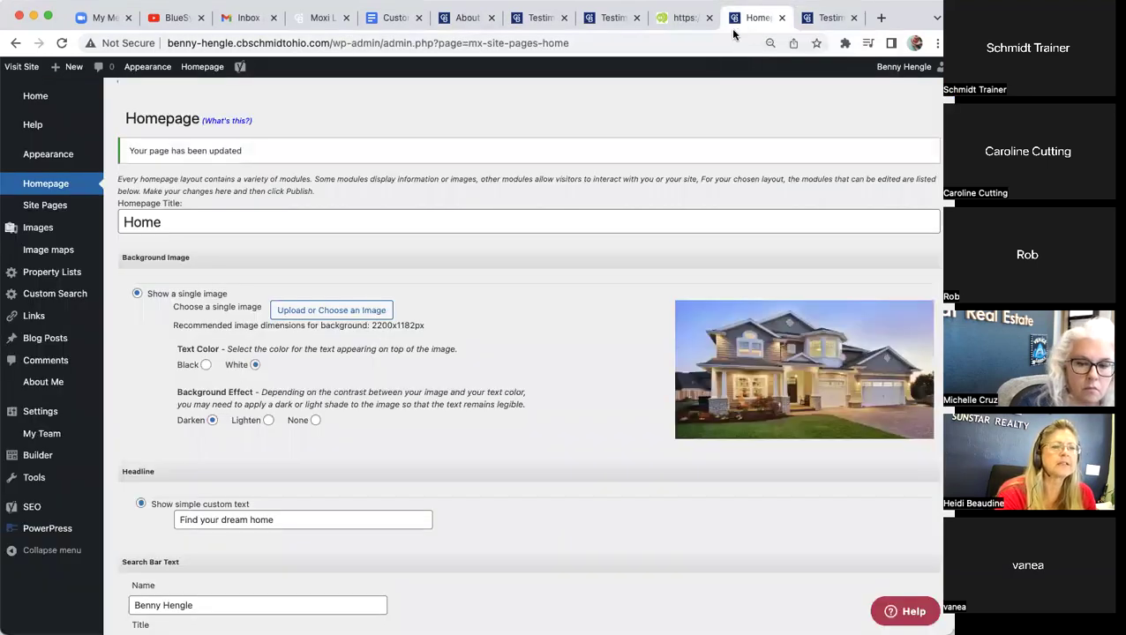
left_click(31, 66)
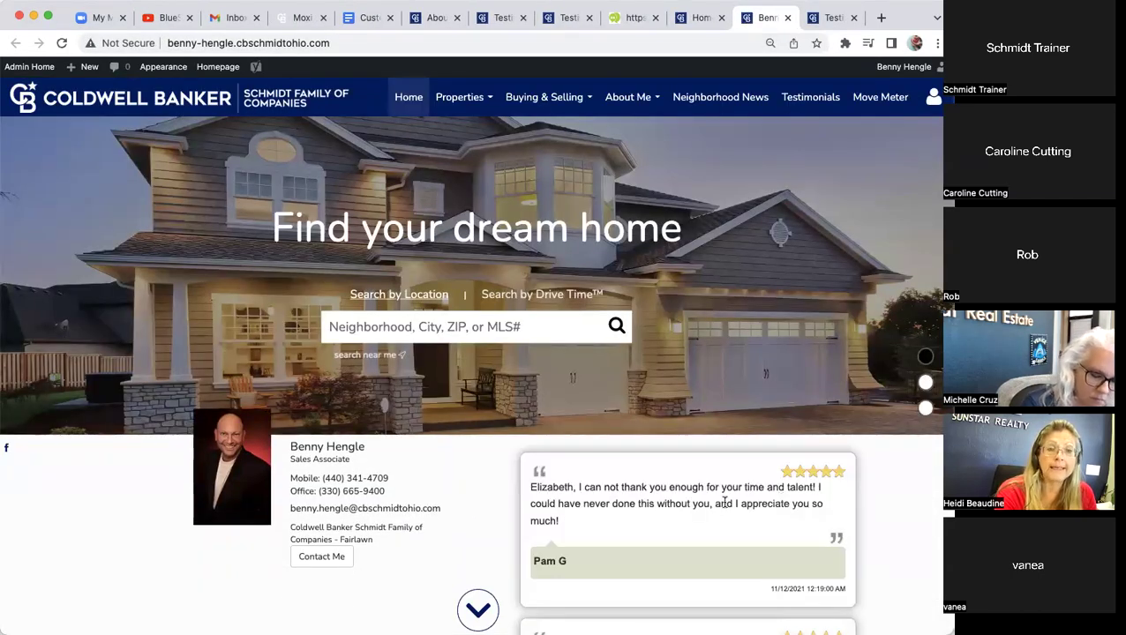
scroll(724, 503, "down", 2)
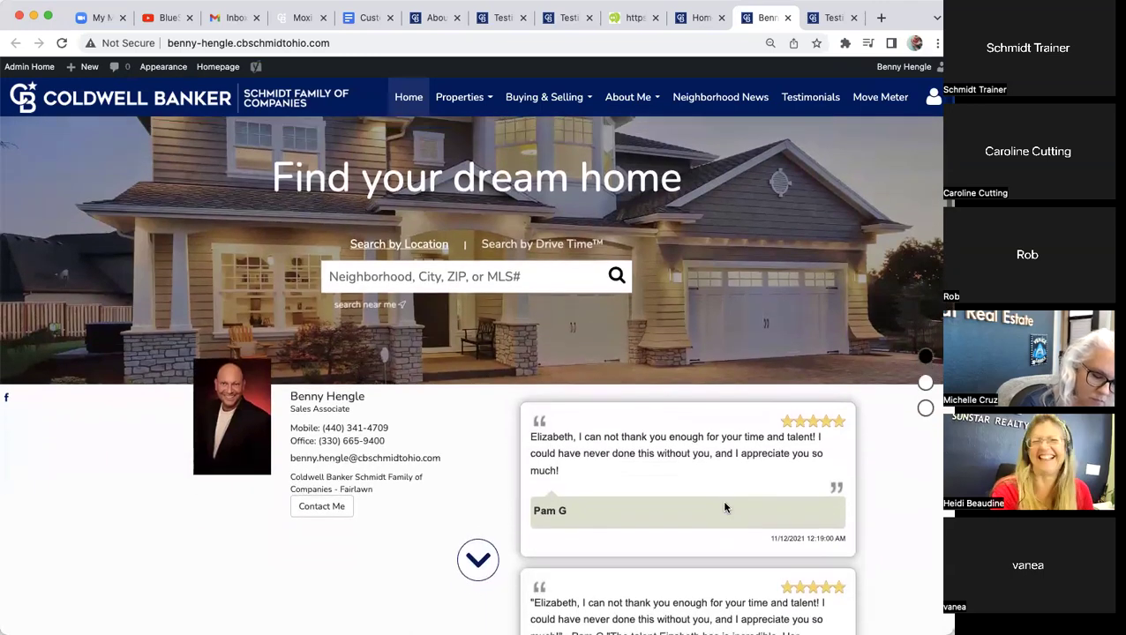
scroll(725, 507, "down", 3)
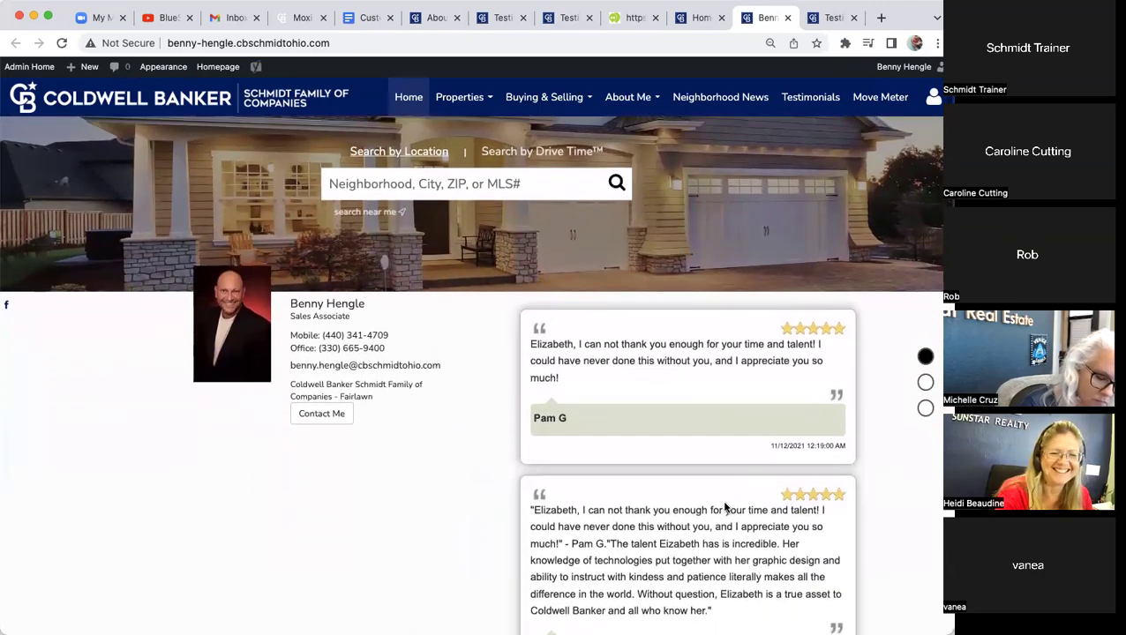
scroll(724, 507, "up", 3)
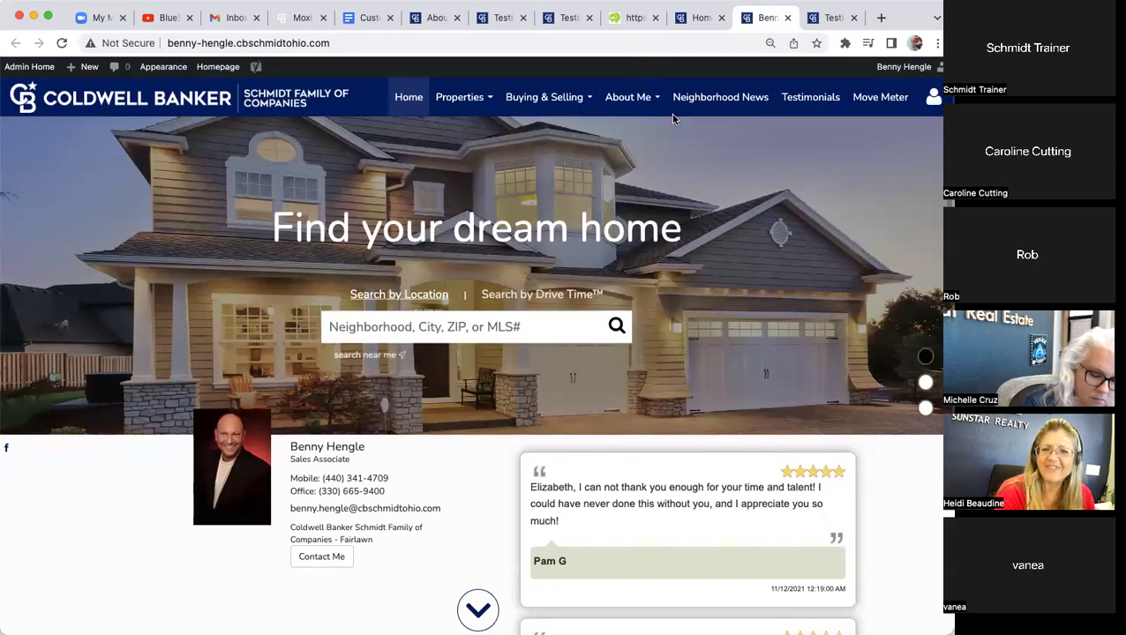
mouse_move(642, 104)
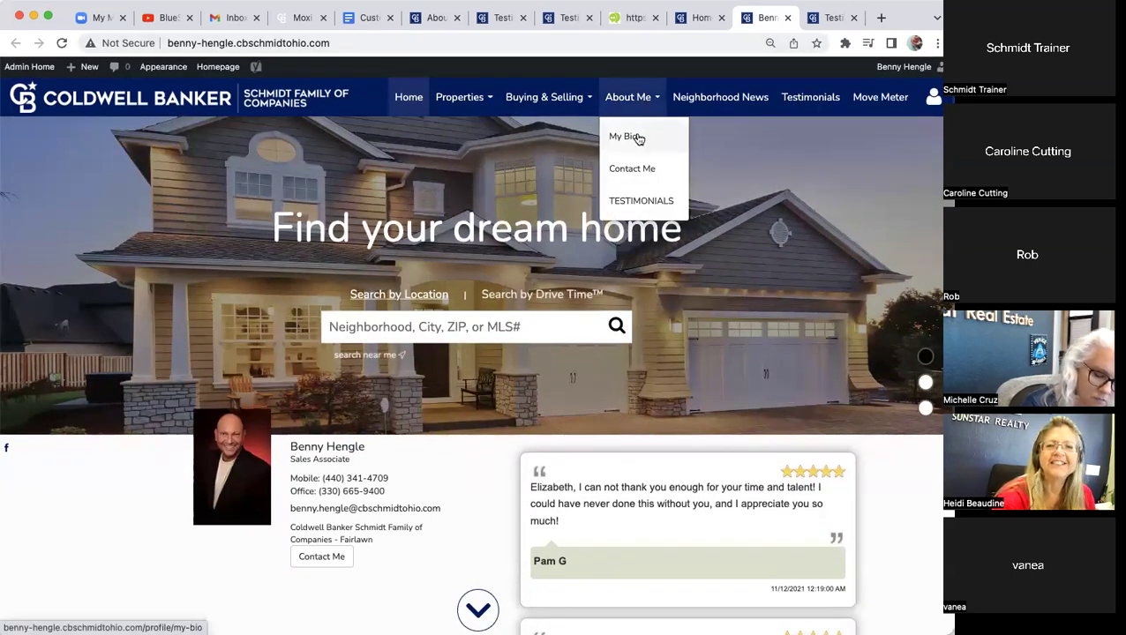
- Look over the testimonial slider on the trainer's About Me page and go back to the agent's homepage
left_click(434, 17)
scroll(575, 319, "down", 4)
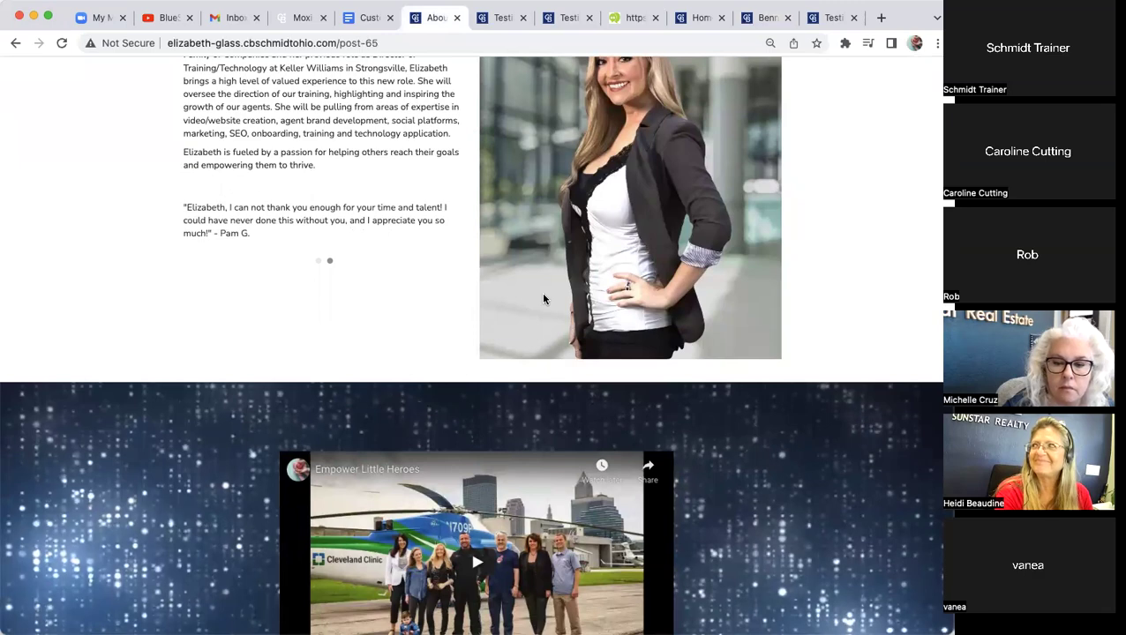
scroll(543, 297, "up", 4)
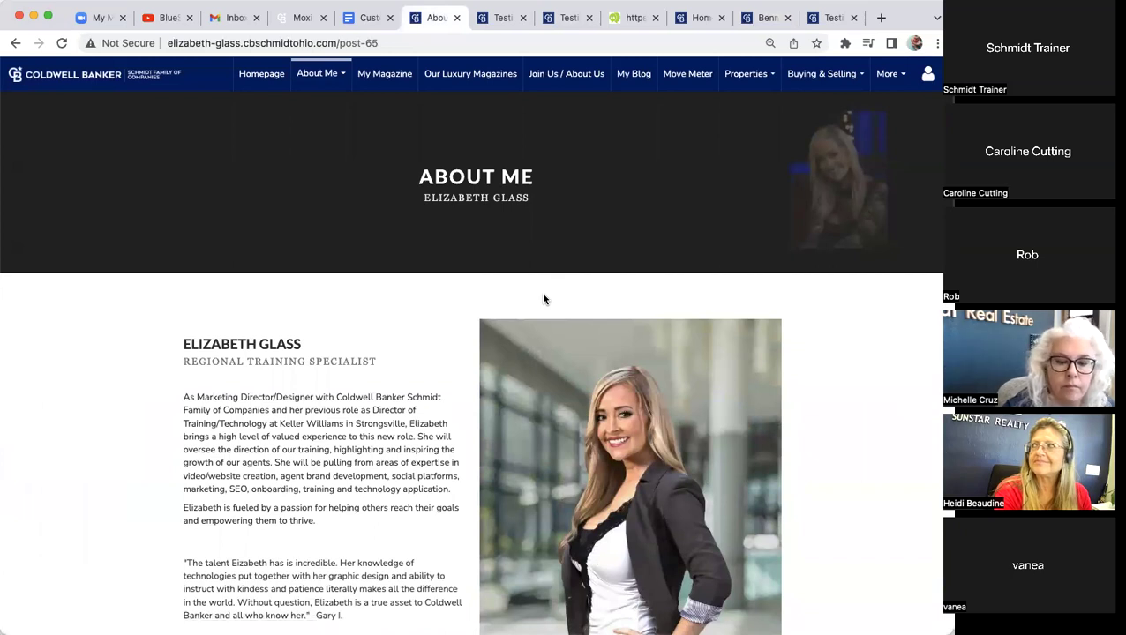
left_click(758, 21)
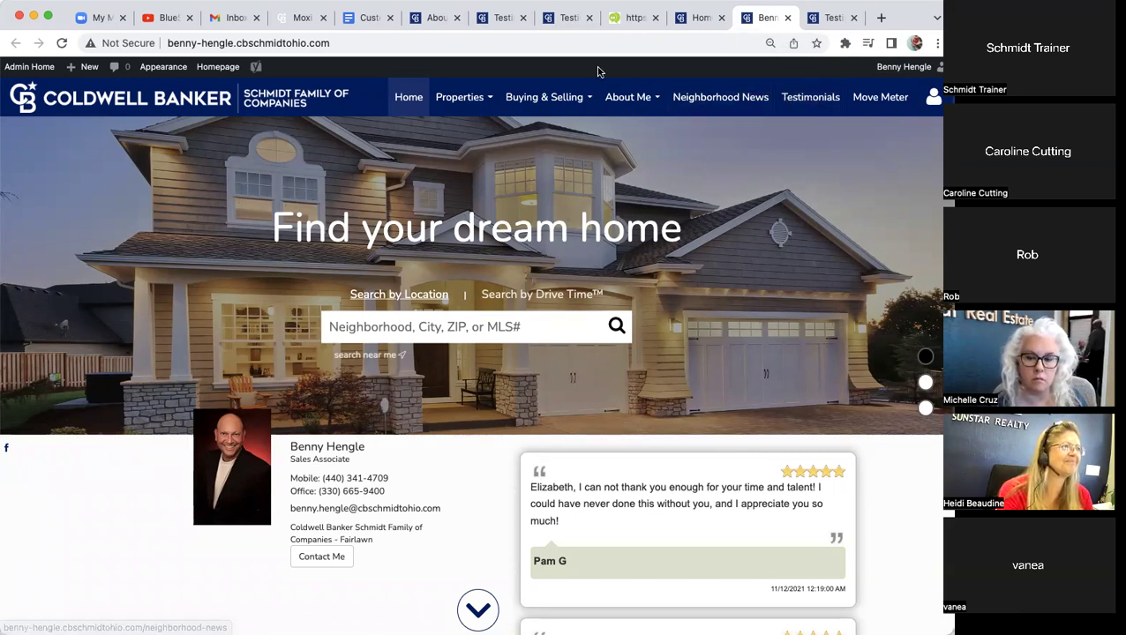
- Look through the Schmidt Resources Moxi links page, from its playlist and support links to the Custom Testimonial Tree Website Options section
left_click(299, 18)
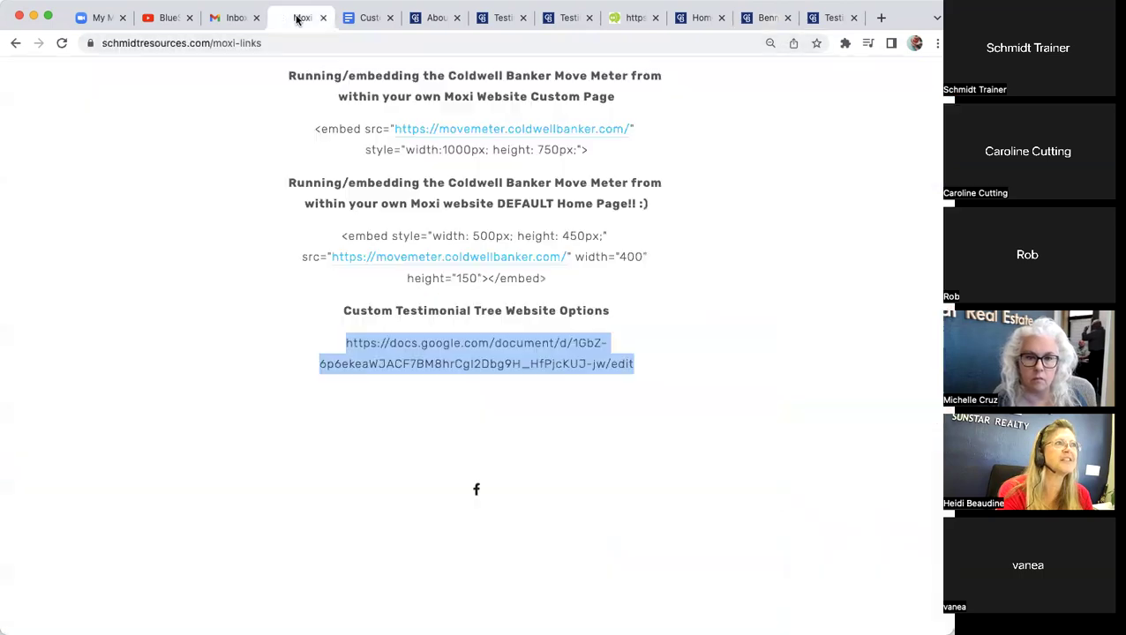
scroll(276, 82, "up", 5)
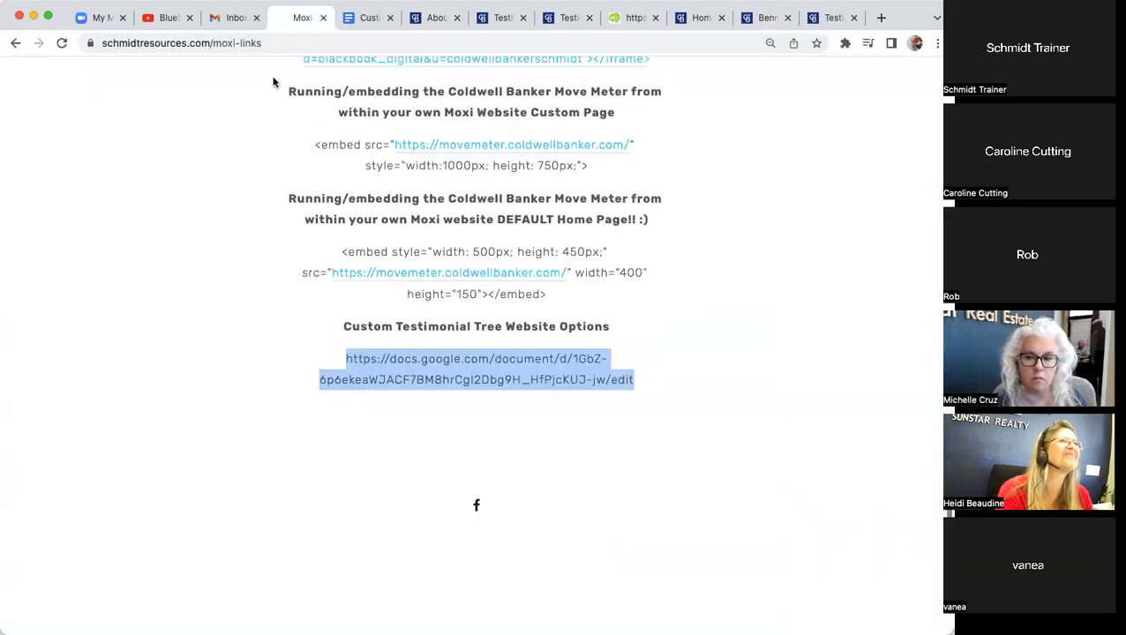
scroll(273, 82, "up", 15)
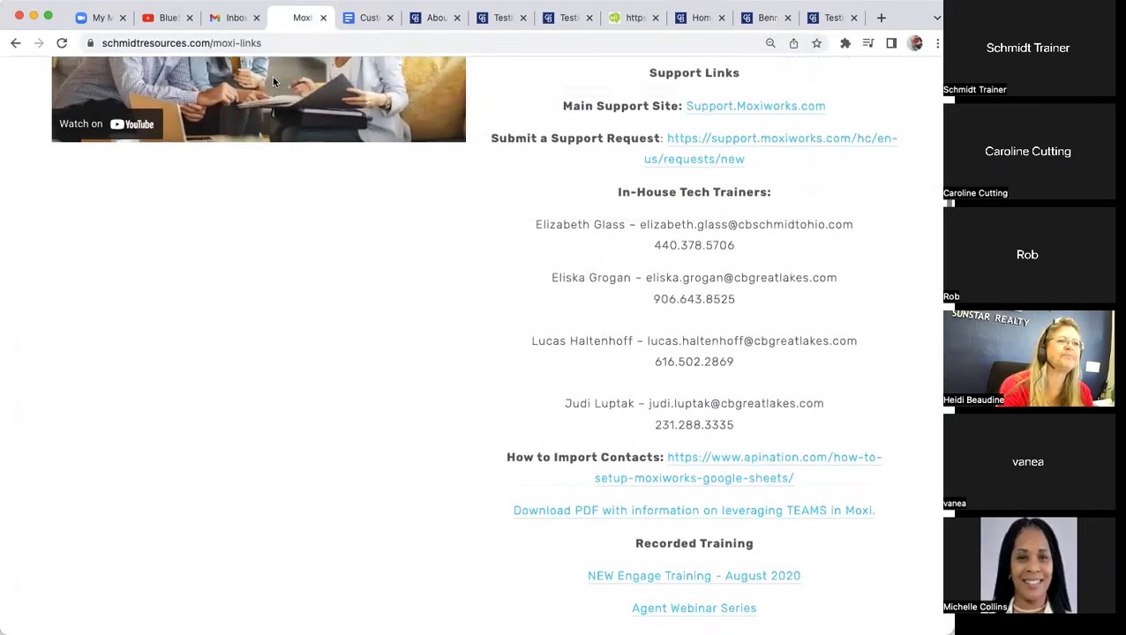
scroll(272, 76, "up", 8)
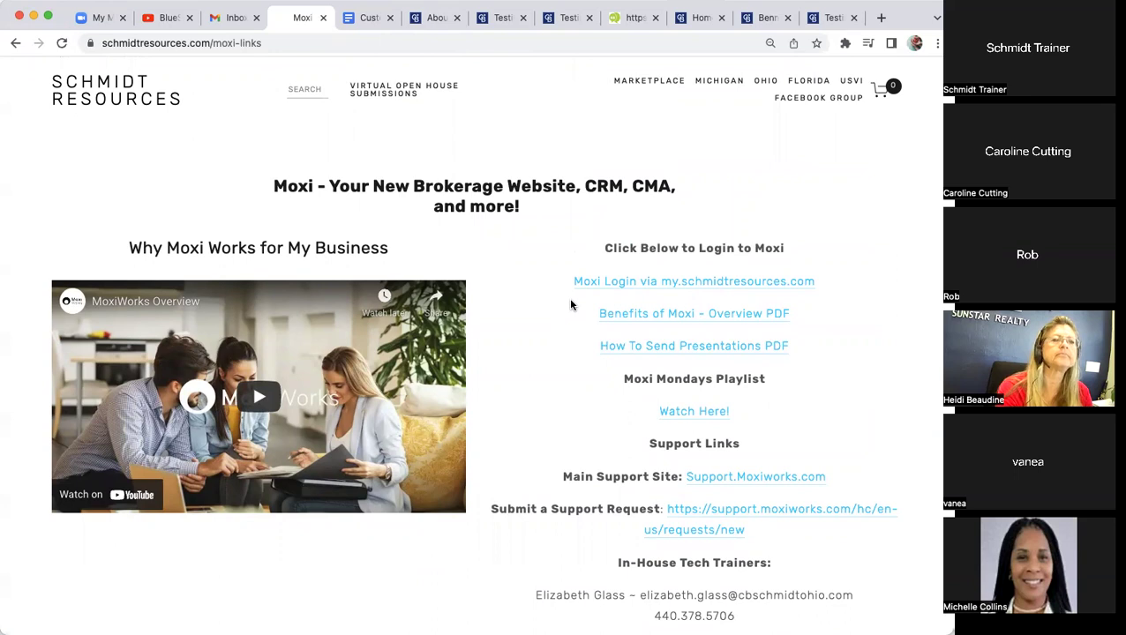
scroll(570, 304, "down", 3)
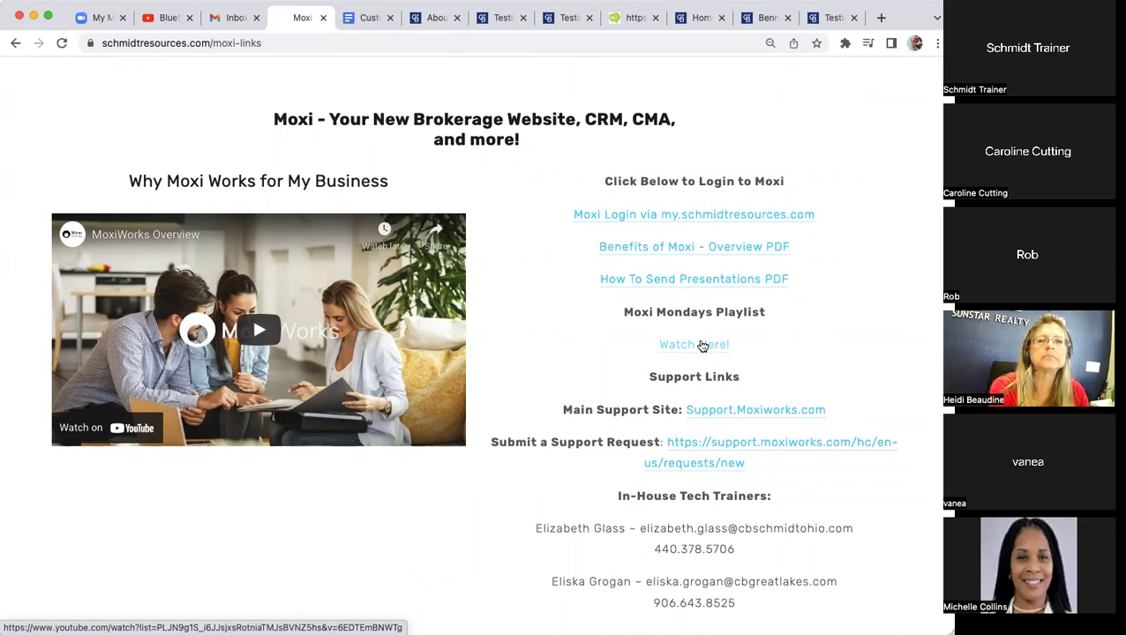
scroll(701, 345, "down", 10)
scroll(702, 345, "down", 10)
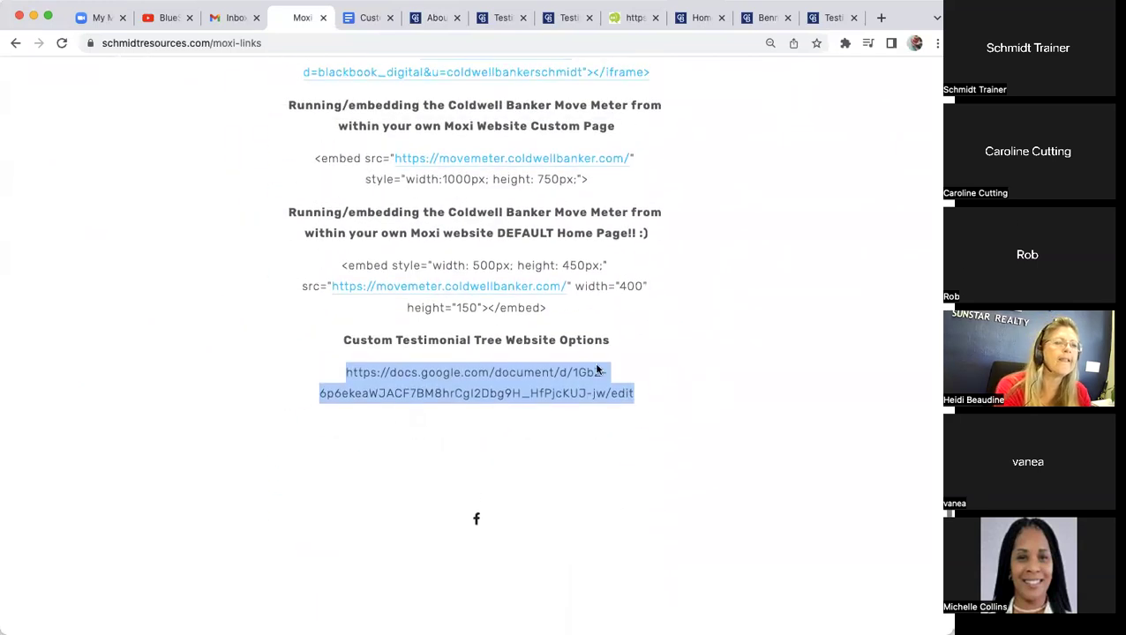
- Select the document link under Custom Testimonial Tree Website Options and switch to the open Google Docs instructions
left_click(629, 394)
left_click_drag(635, 399, 344, 378)
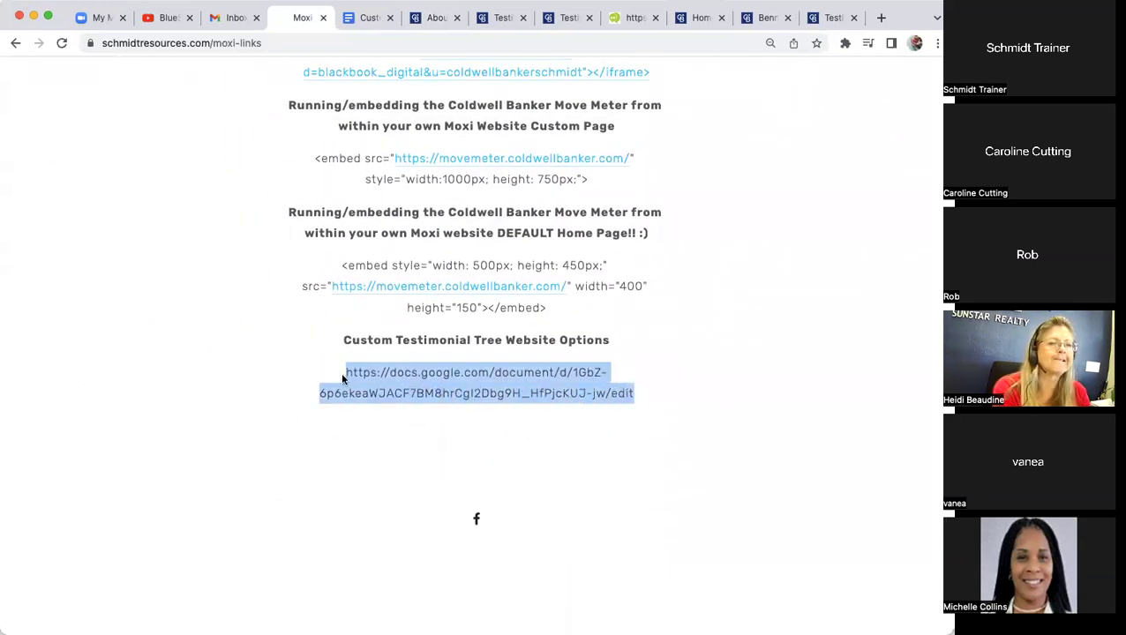
left_click(364, 20)
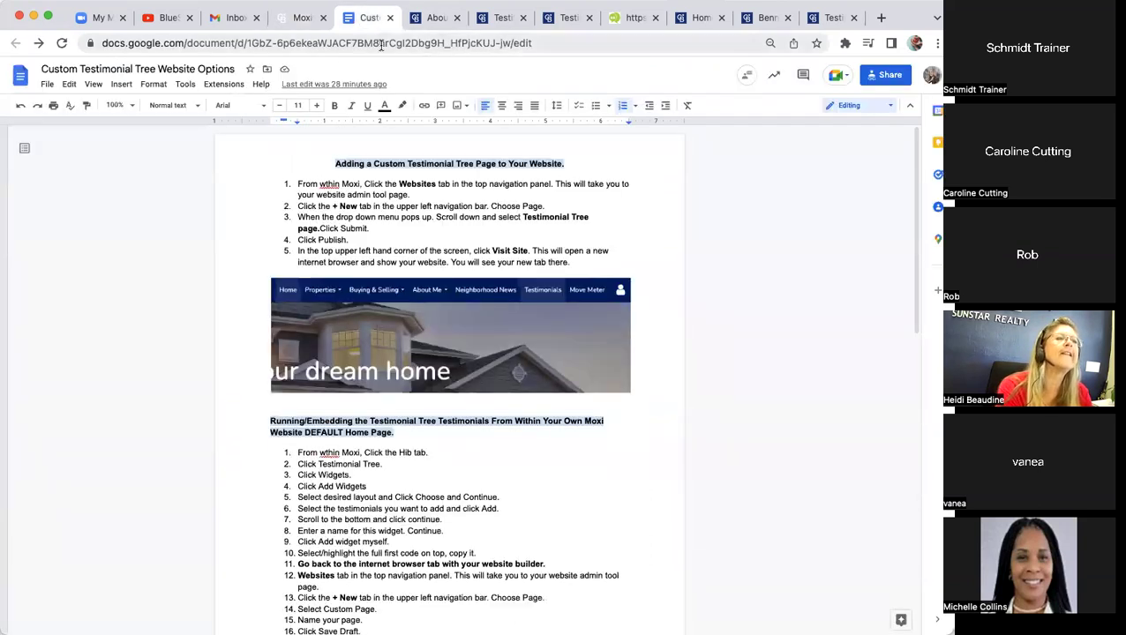